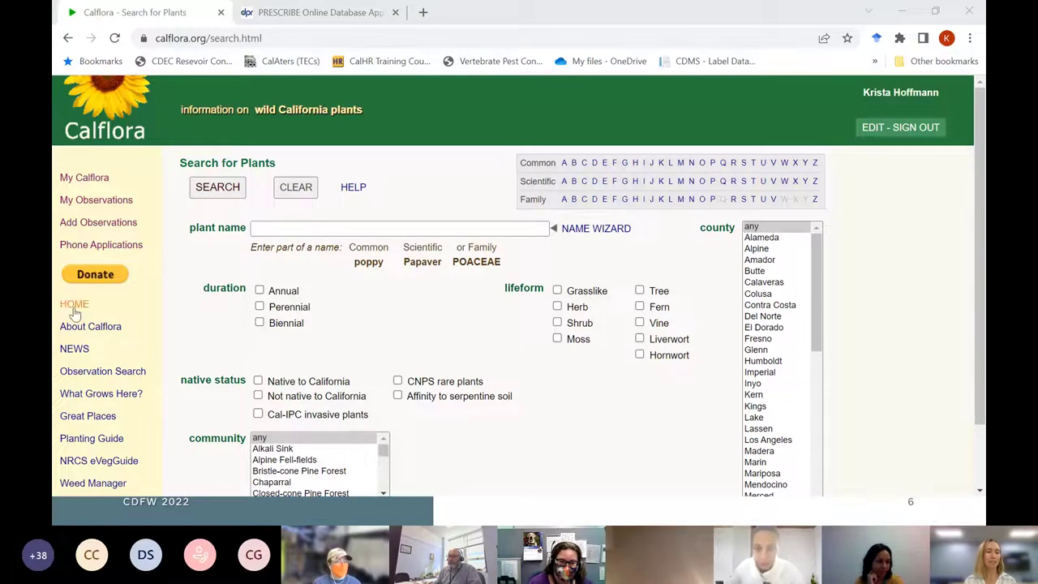
Open My Calflora and look through its news items and the start of the applications list
left_click(91, 183)
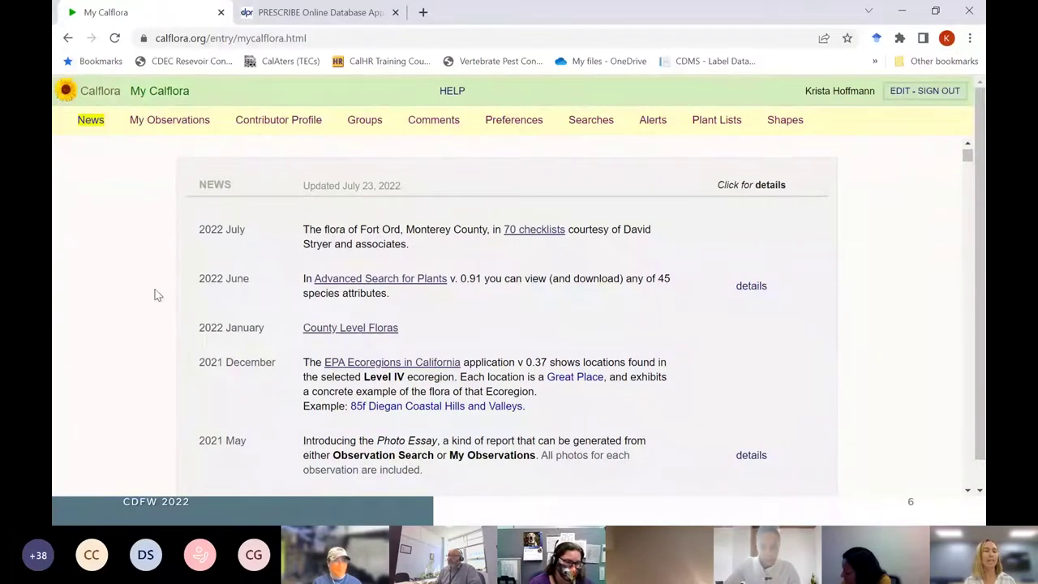
scroll(155, 294, "down", 1)
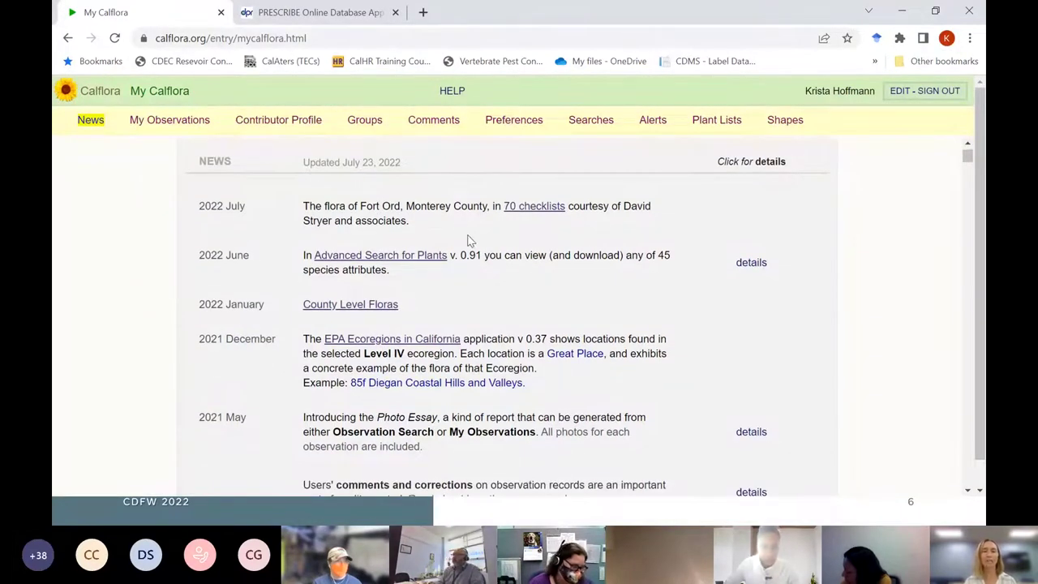
scroll(189, 299, "down", 5)
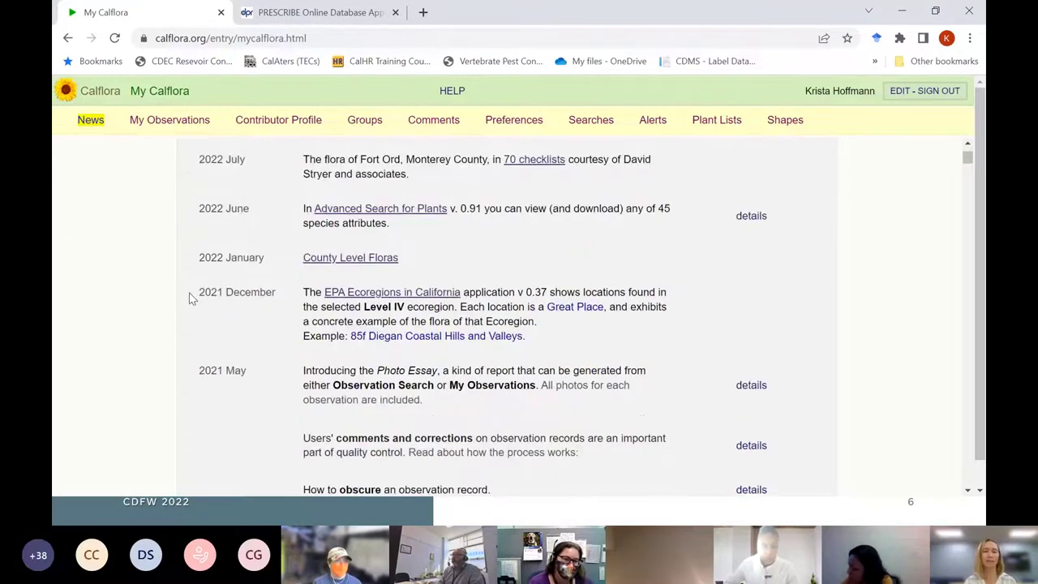
scroll(189, 299, "down", 3)
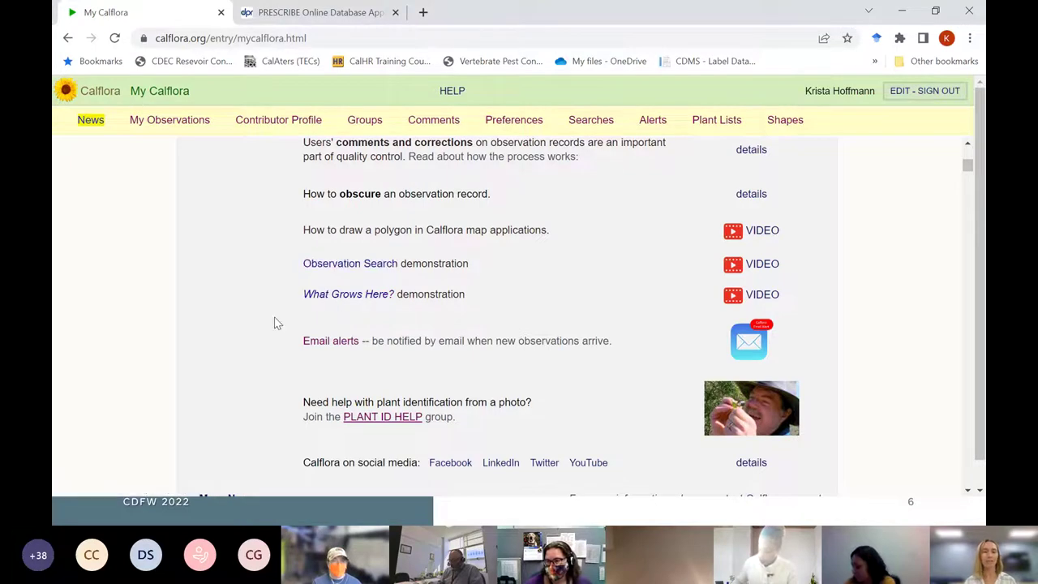
scroll(274, 319, "down", 1)
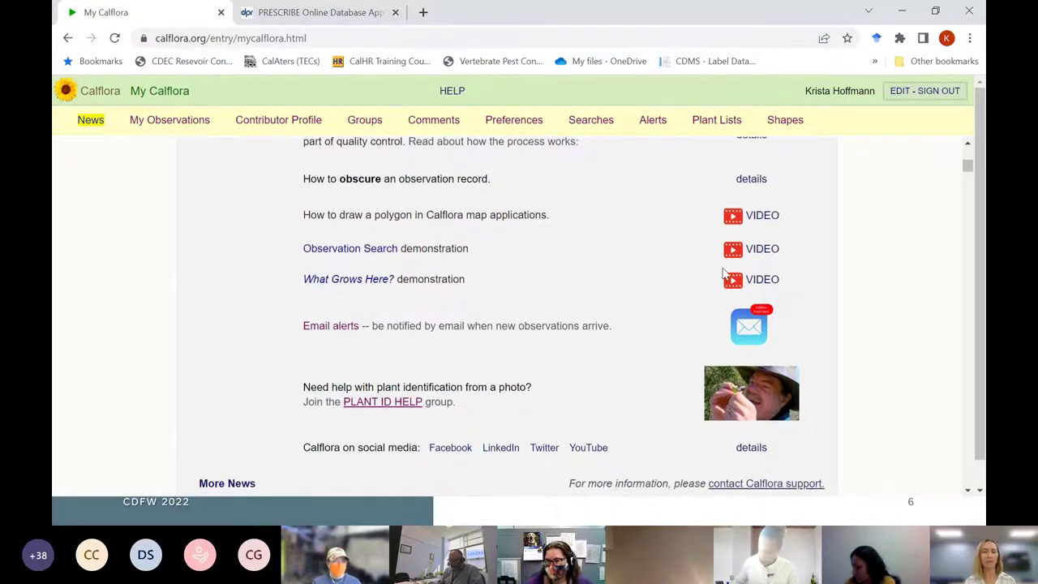
scroll(272, 300, "down", 2)
scroll(271, 300, "down", 5)
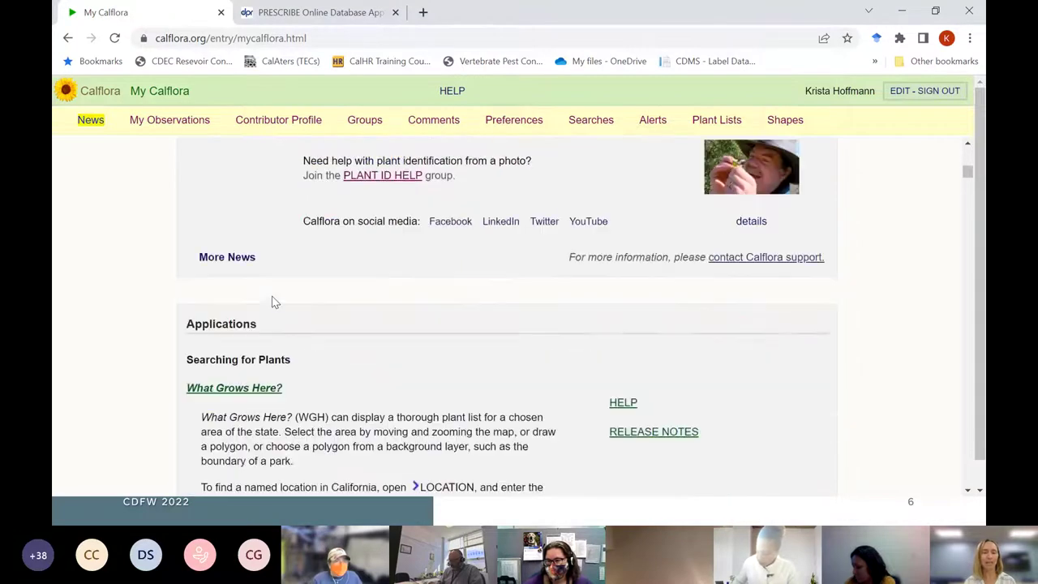
scroll(326, 288, "up", 5)
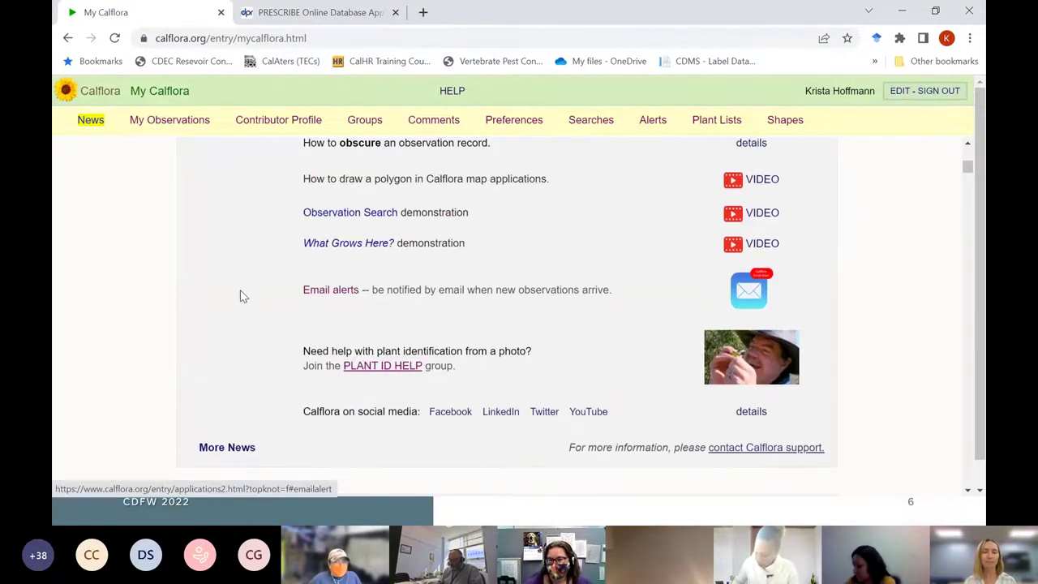
scroll(240, 296, "up", 10)
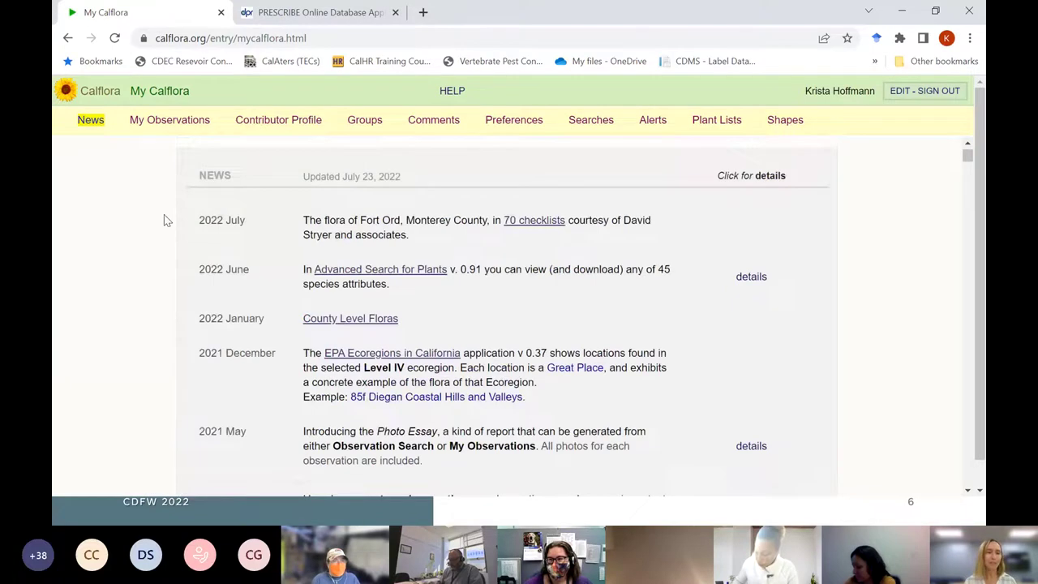
Return to the plant search page and search for plants named spartina foliosa
left_click(93, 95)
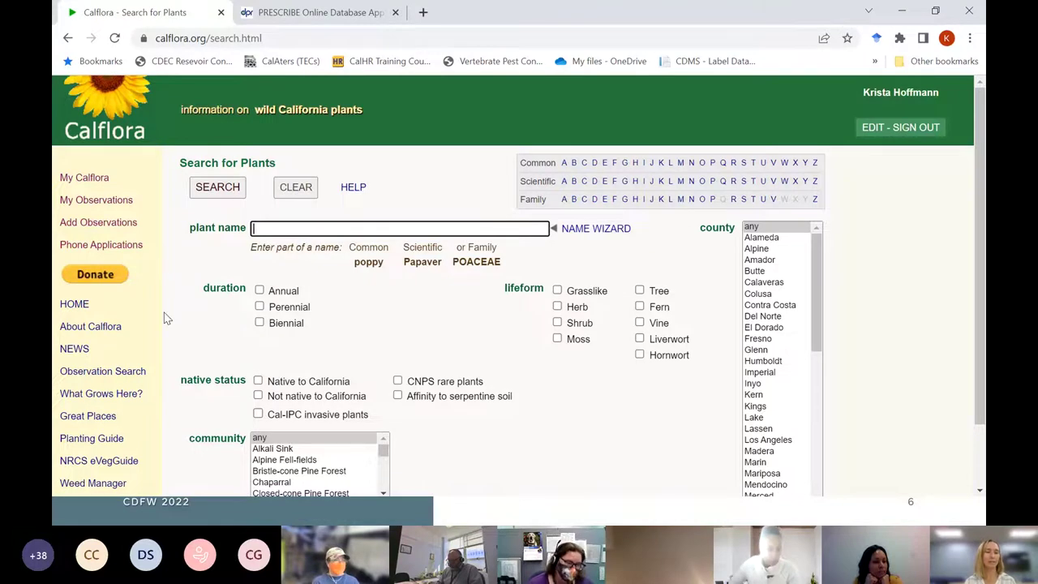
scroll(163, 317, "down", 1)
scroll(163, 317, "down", 2)
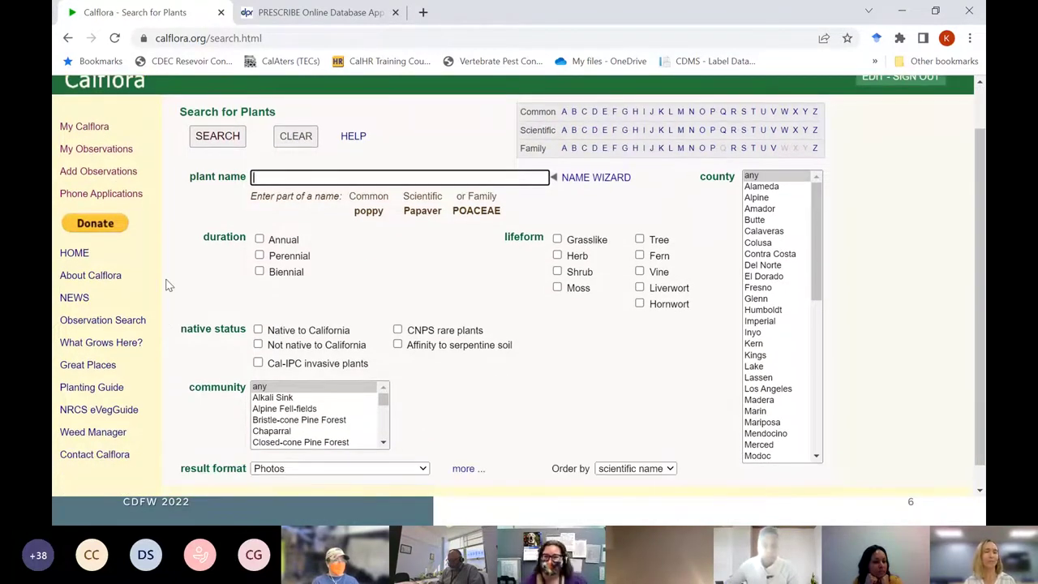
scroll(169, 267, "down", 1)
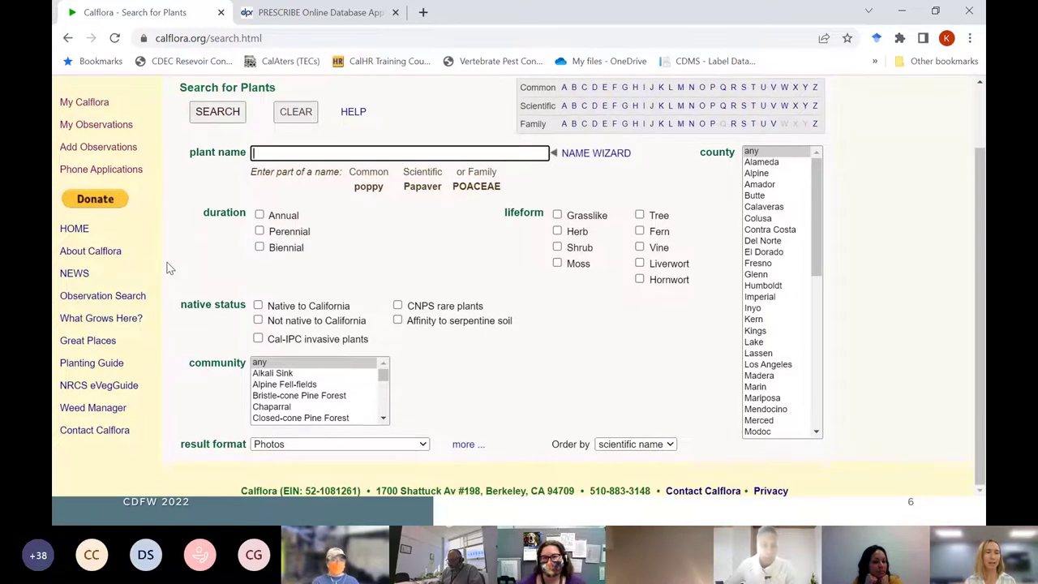
scroll(168, 267, "up", 3)
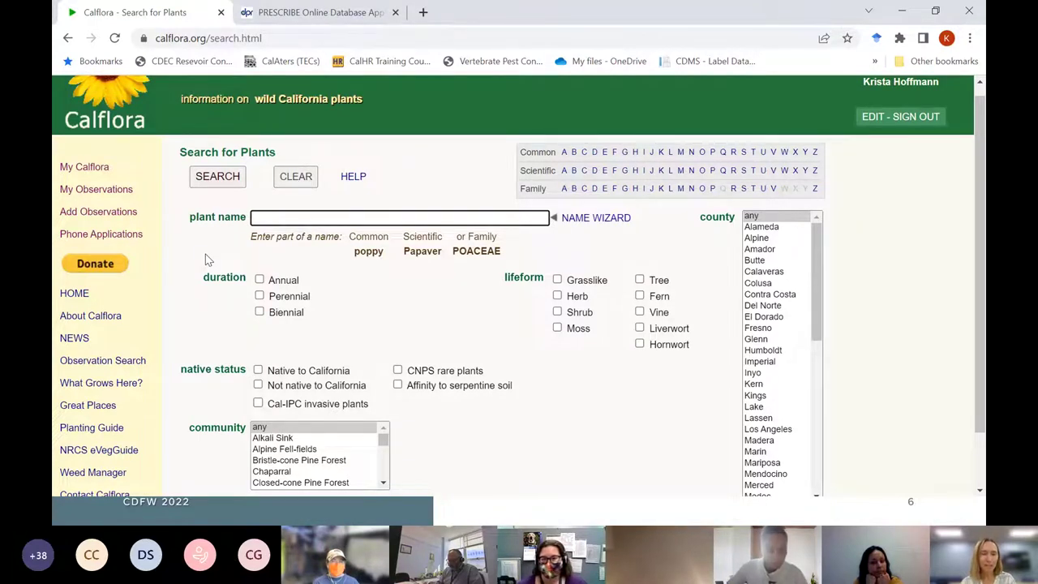
type("spartina foliosa")
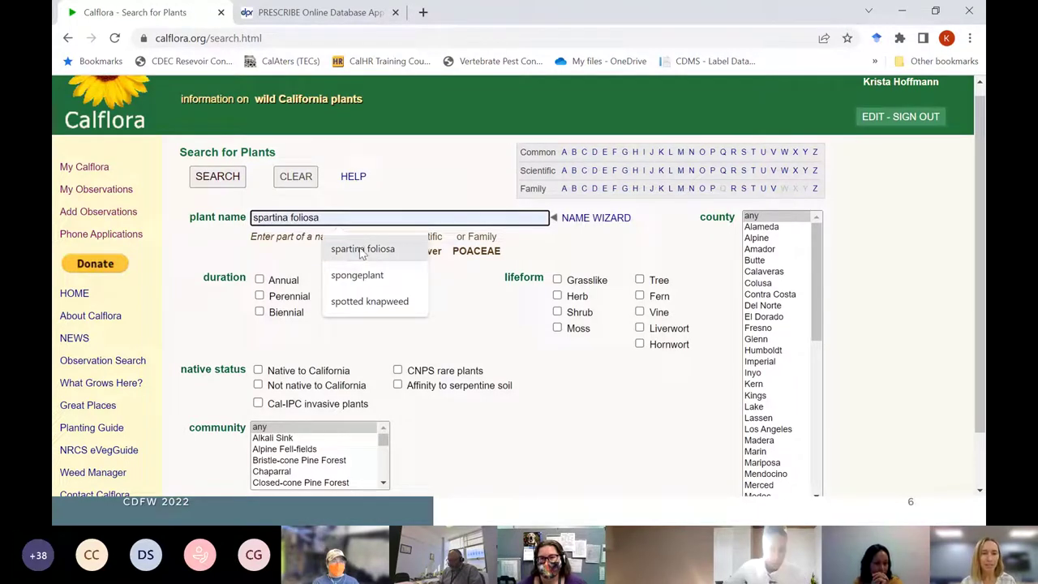
left_click(362, 252)
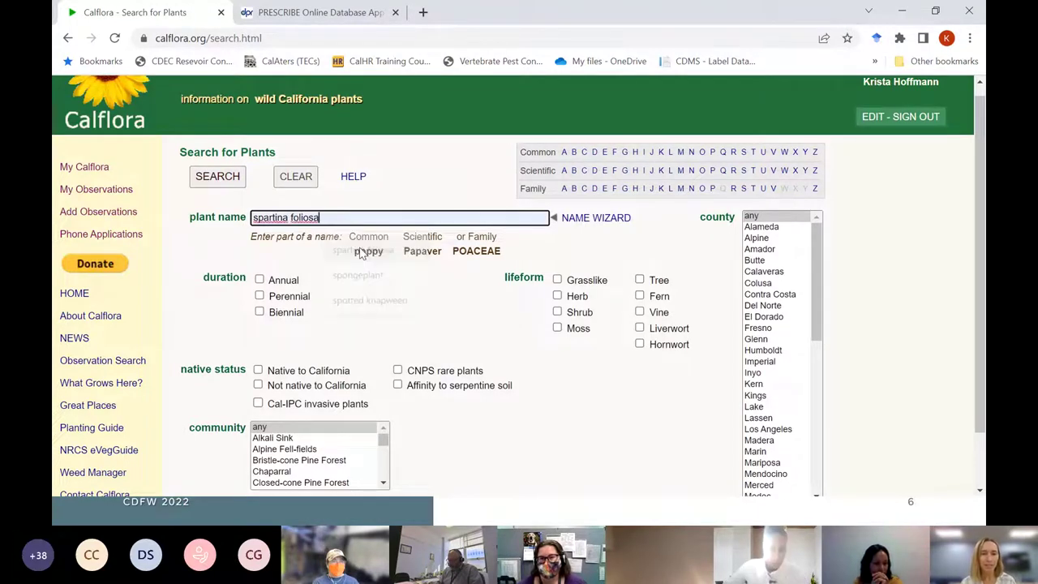
left_click(212, 182)
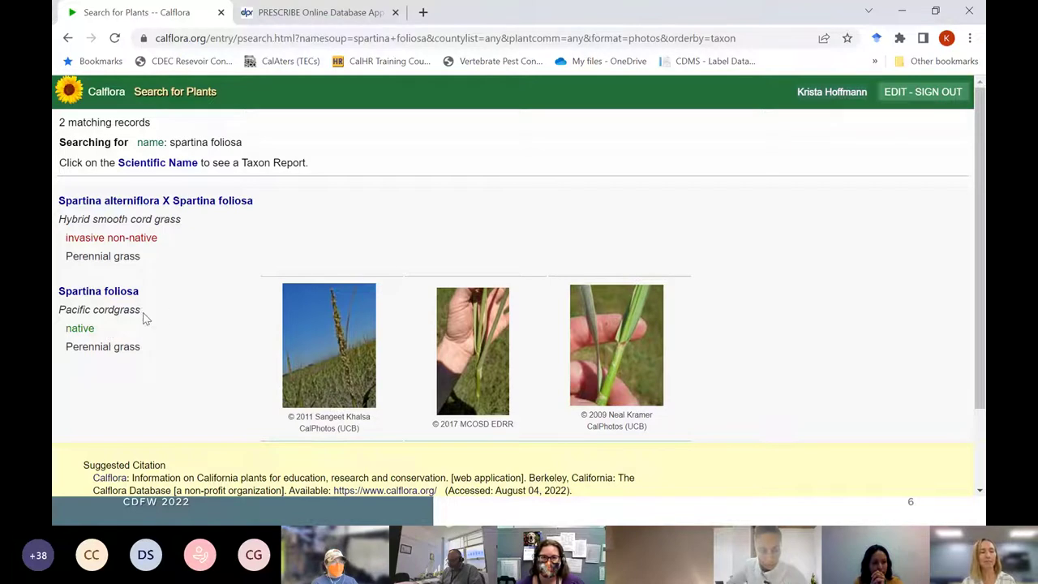
Open the taxon report for the hybrid Spartina alterniflora X Spartina foliosa and view its California distribution map
left_click(129, 205)
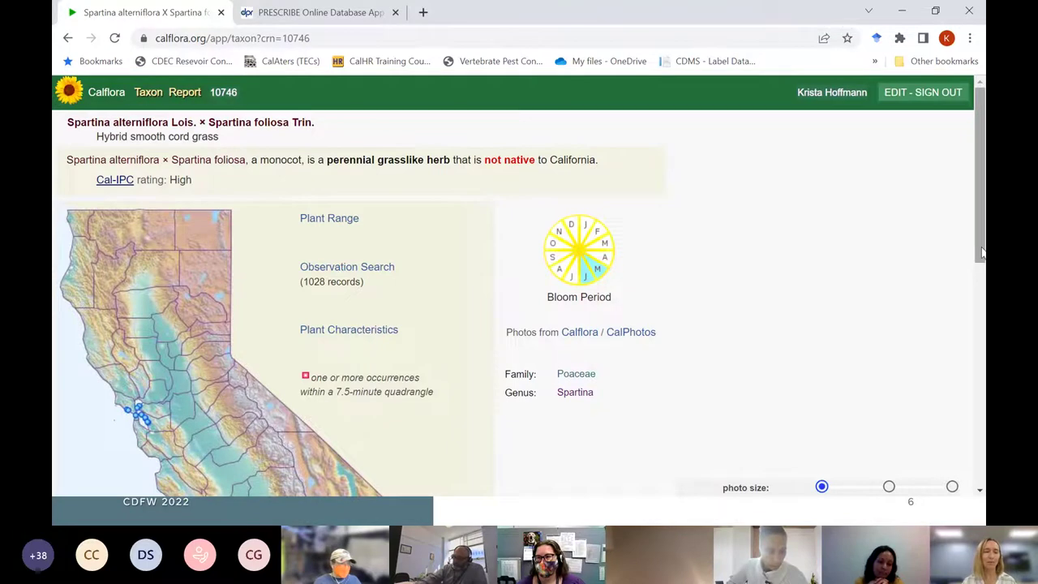
left_click_drag(981, 253, 980, 285)
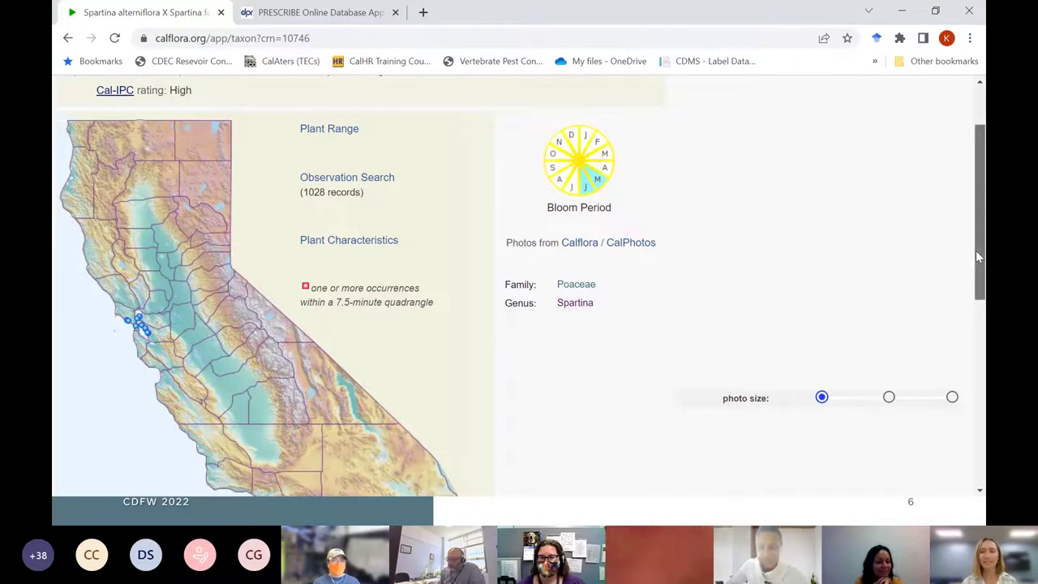
scroll(978, 256, "up", 2)
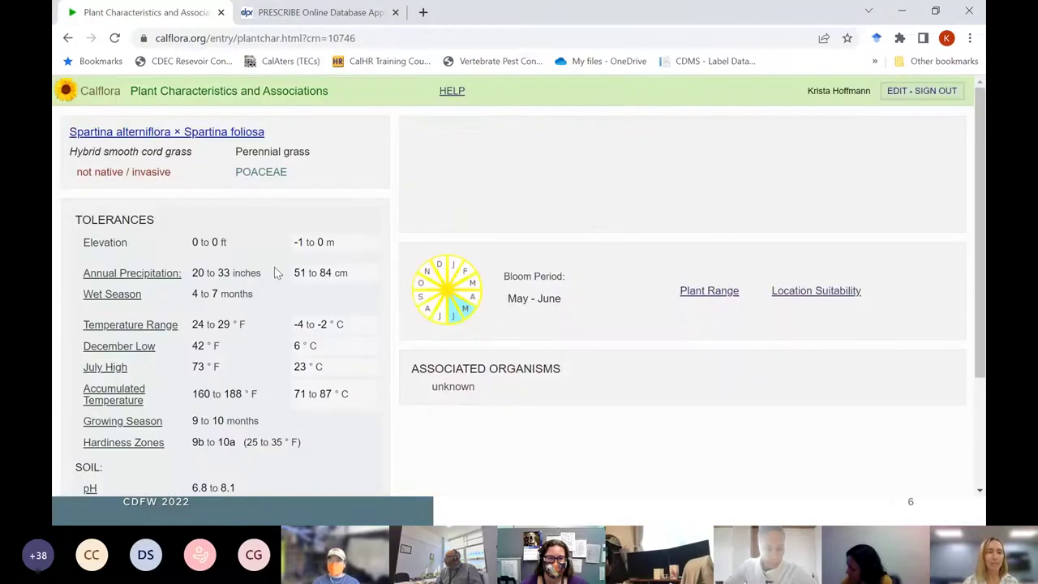
Review the climate tolerances and soil requirements in the hybrid cordgrass's plant characteristics
scroll(270, 334, "down", 2)
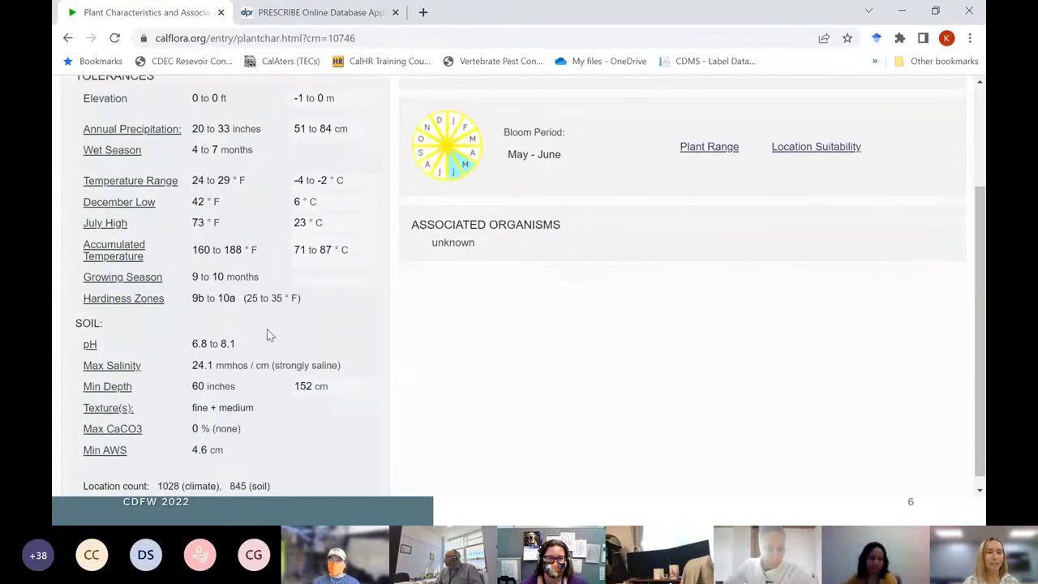
scroll(270, 335, "up", 1)
scroll(270, 334, "up", 1)
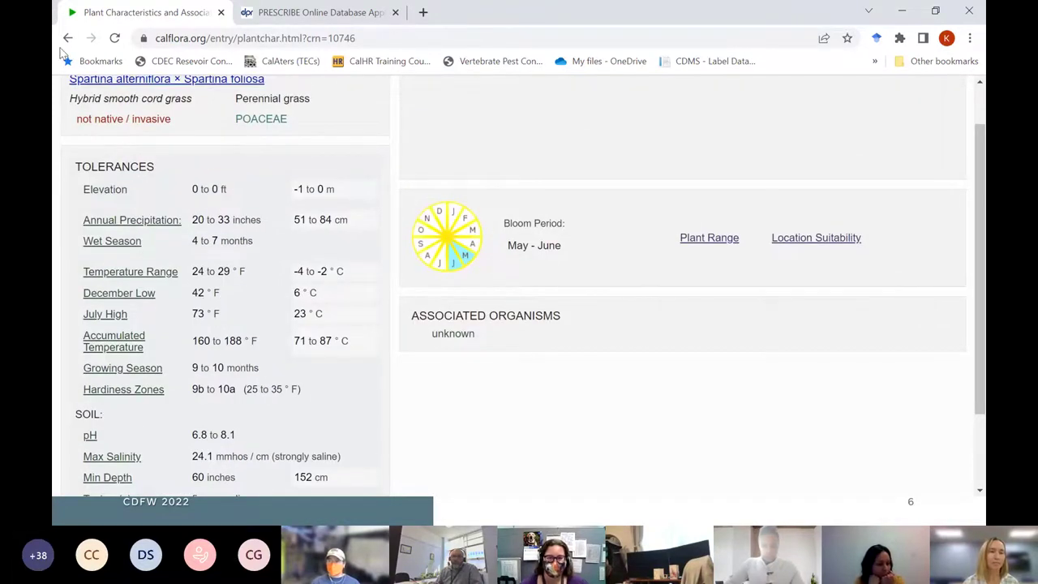
Return to the search results, open the taxon report for native Spartina foliosa and examine its distribution map
left_click(69, 39)
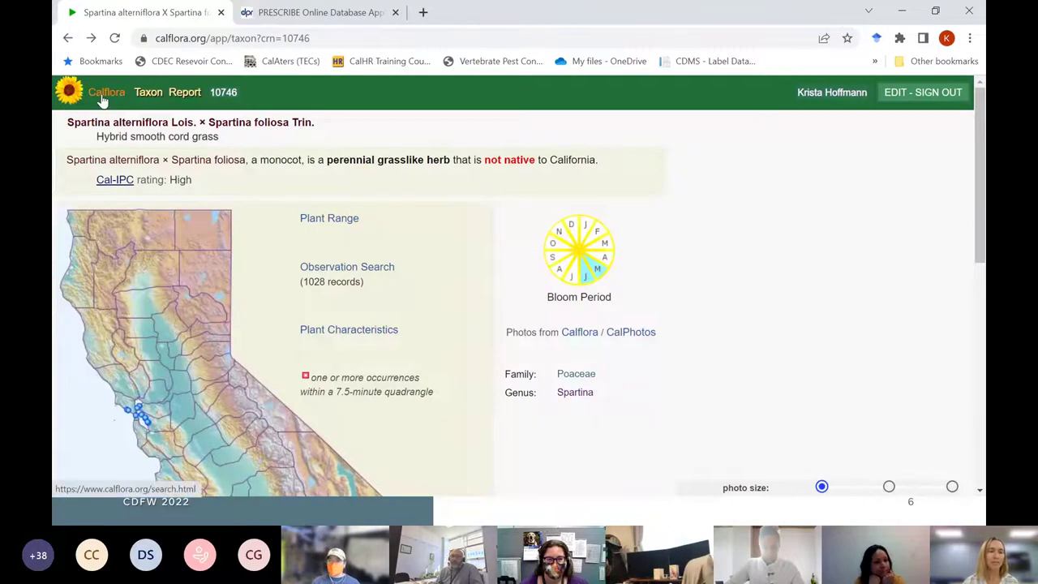
left_click(68, 39)
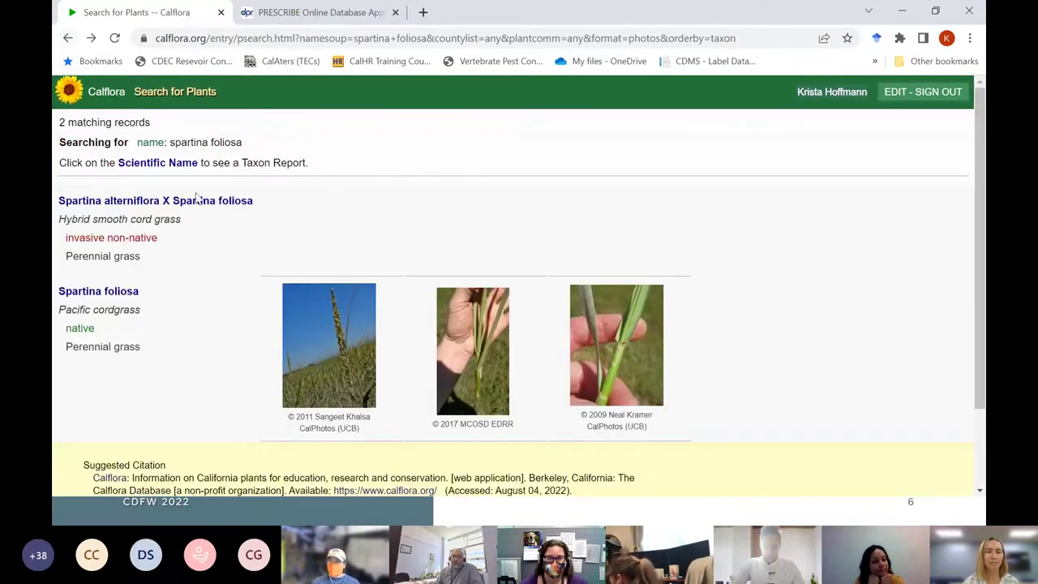
left_click(111, 299)
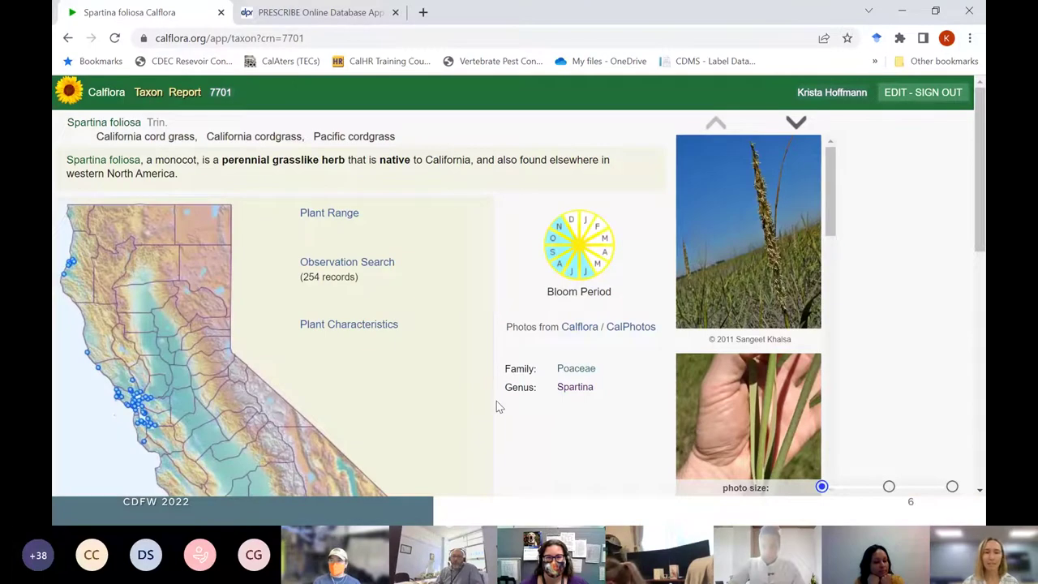
scroll(496, 401, "down", 1)
scroll(436, 325, "down", 2)
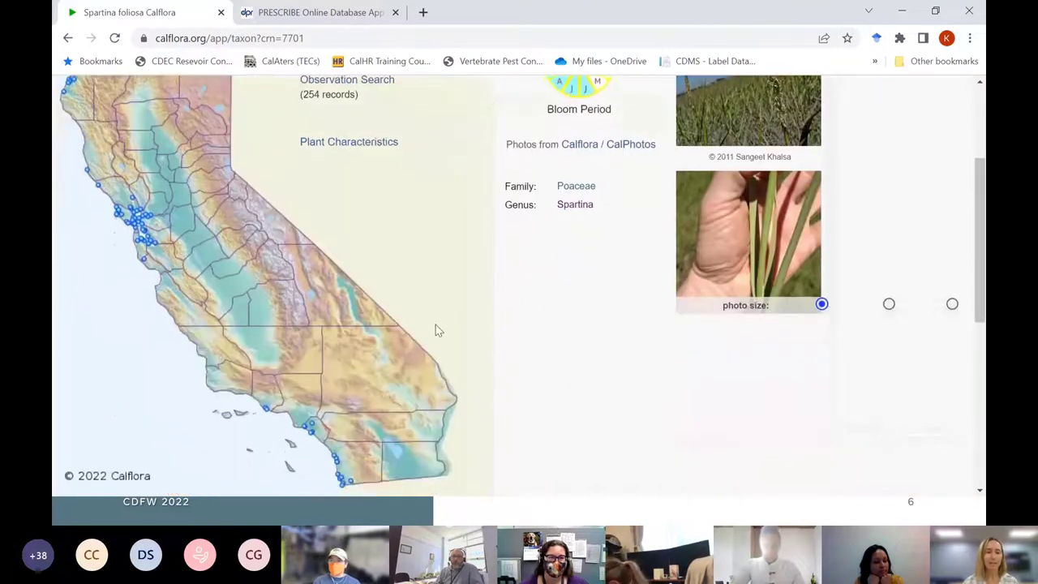
scroll(436, 326, "up", 2)
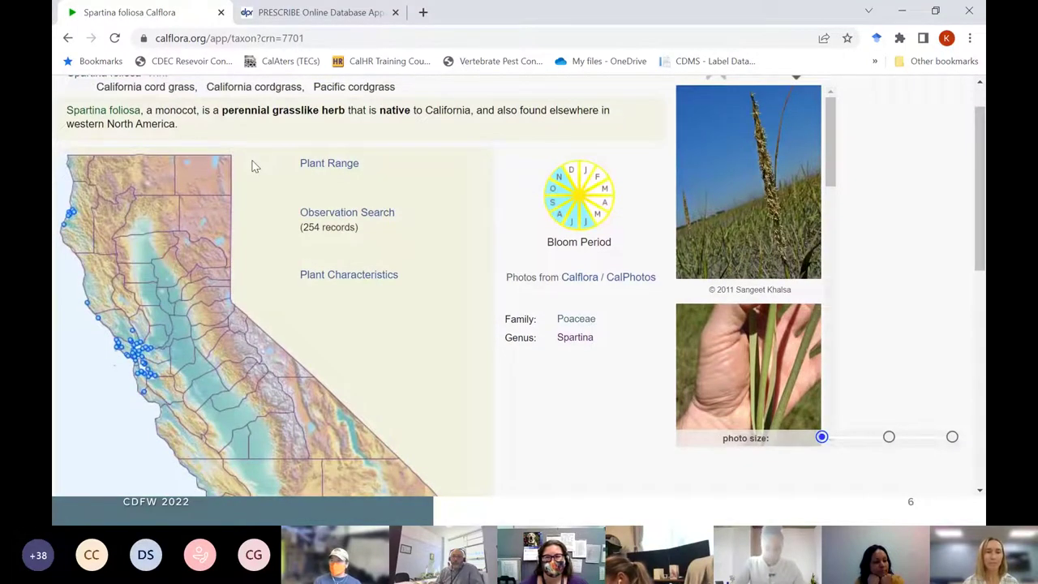
scroll(251, 166, "up", 1)
scroll(251, 165, "up", 1)
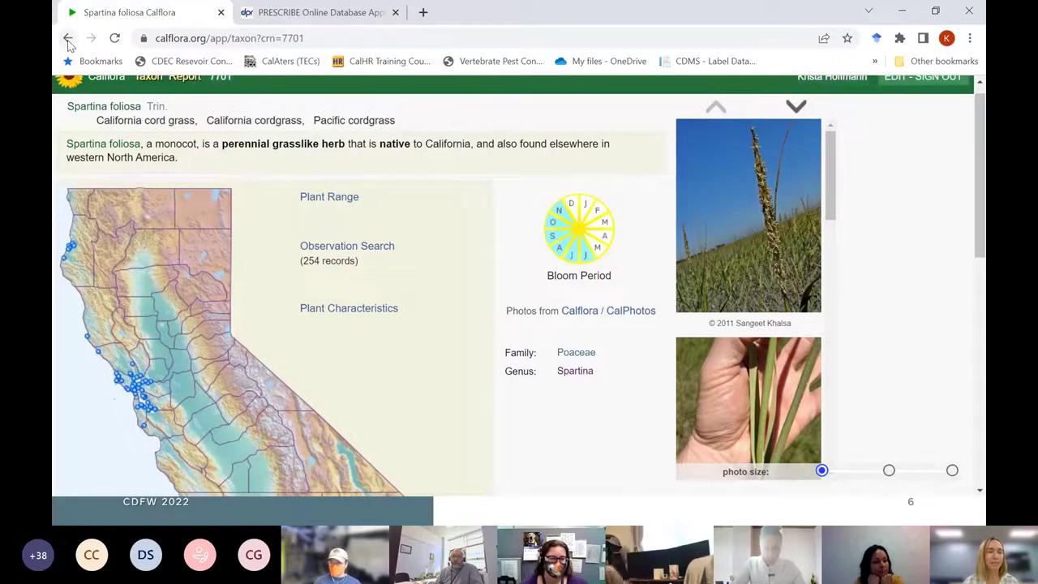
Go back to the plant search form, look over its remaining criteria, and open Observation Search
left_click(68, 40)
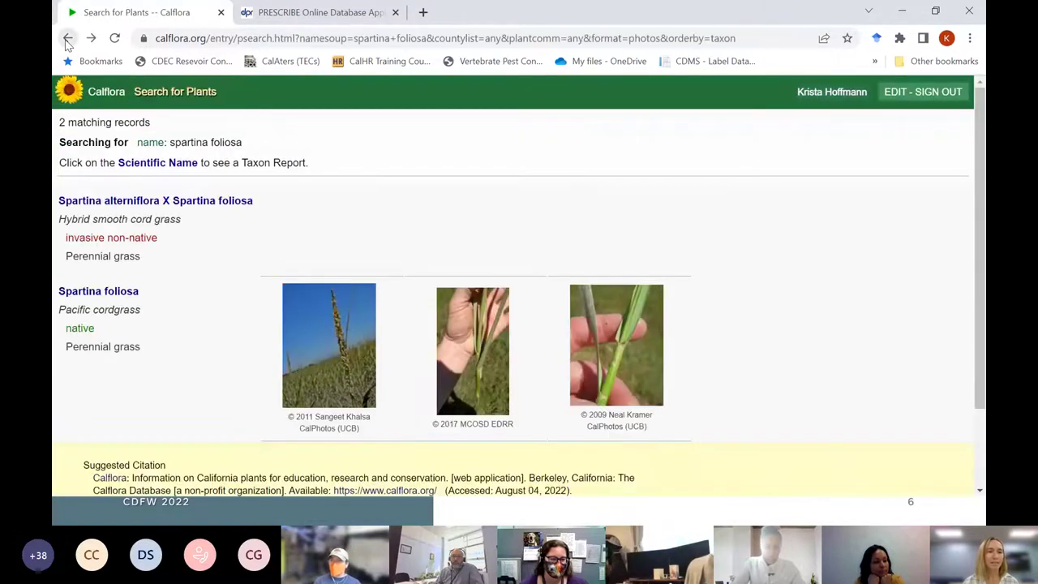
left_click(68, 39)
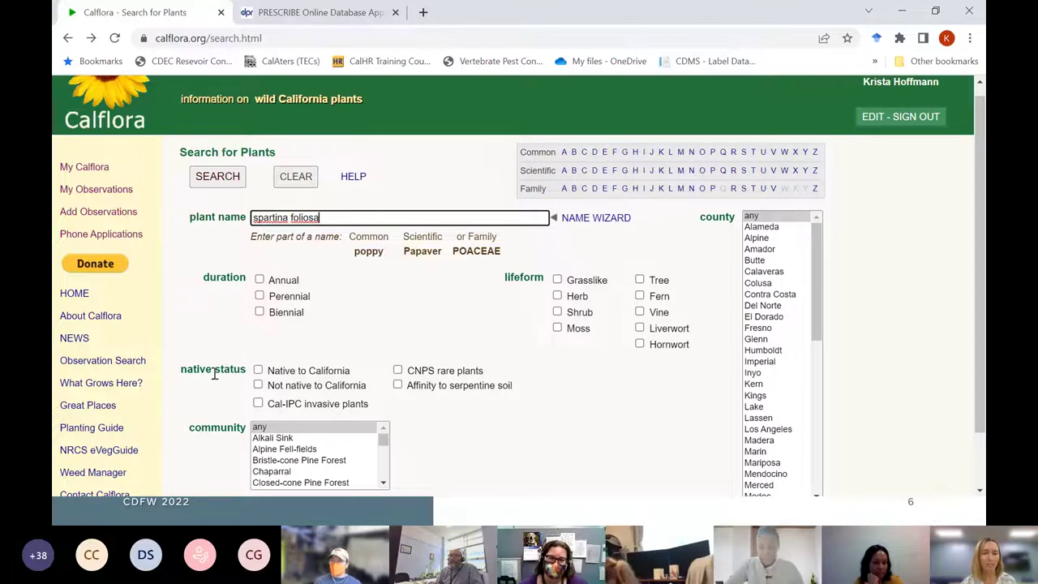
scroll(296, 366, "down", 2)
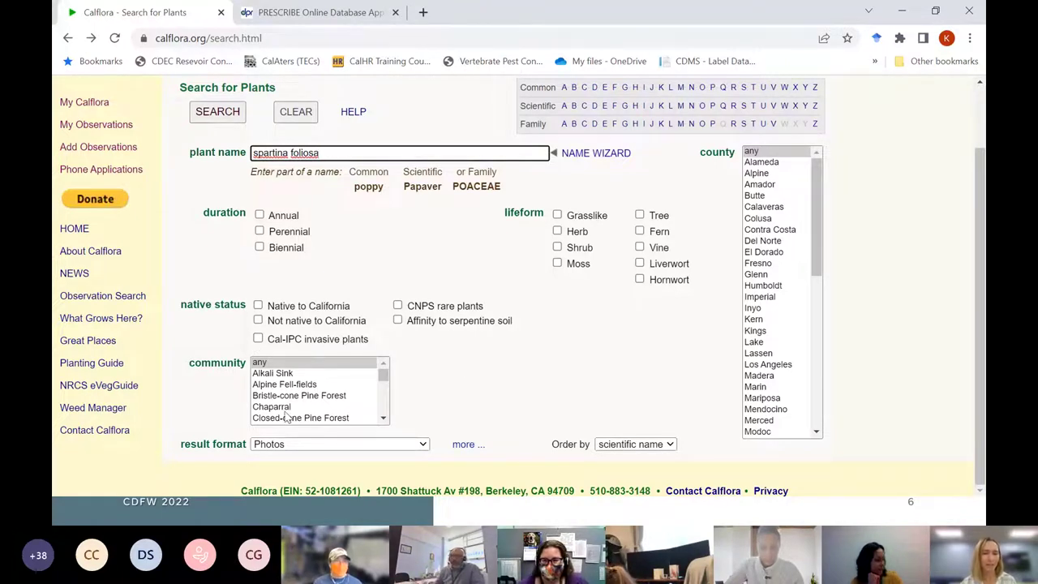
left_click(81, 299)
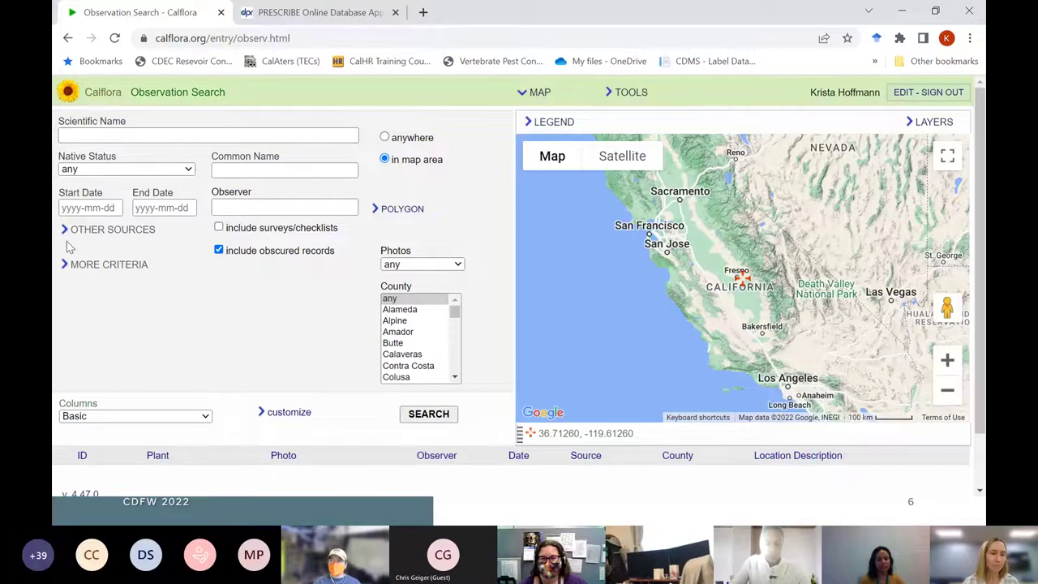
Limit the observation search to San Francisco county and set the native status to Cal-IPC listed
left_click_drag(454, 316, 461, 357)
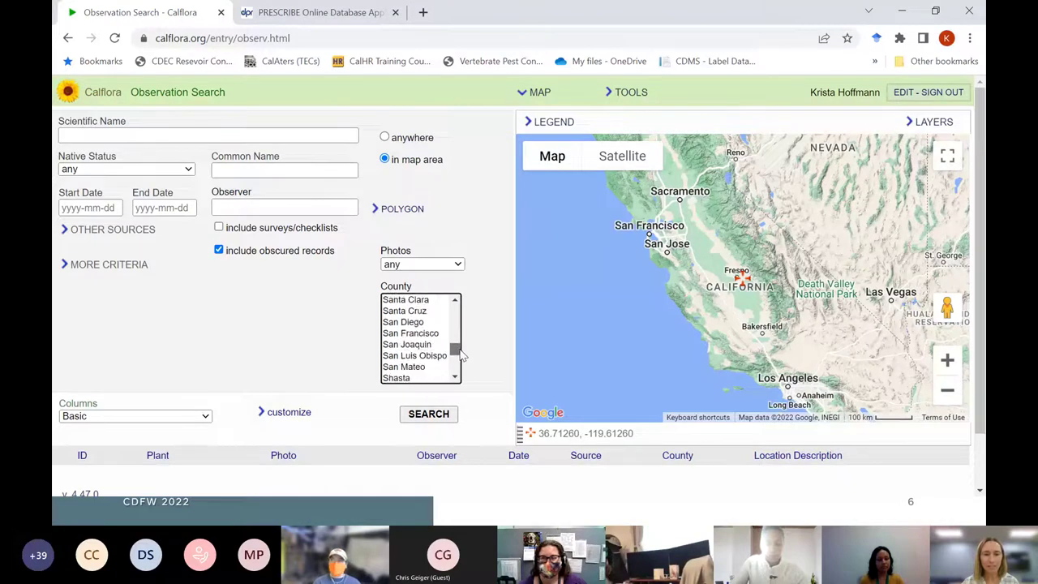
left_click(411, 338)
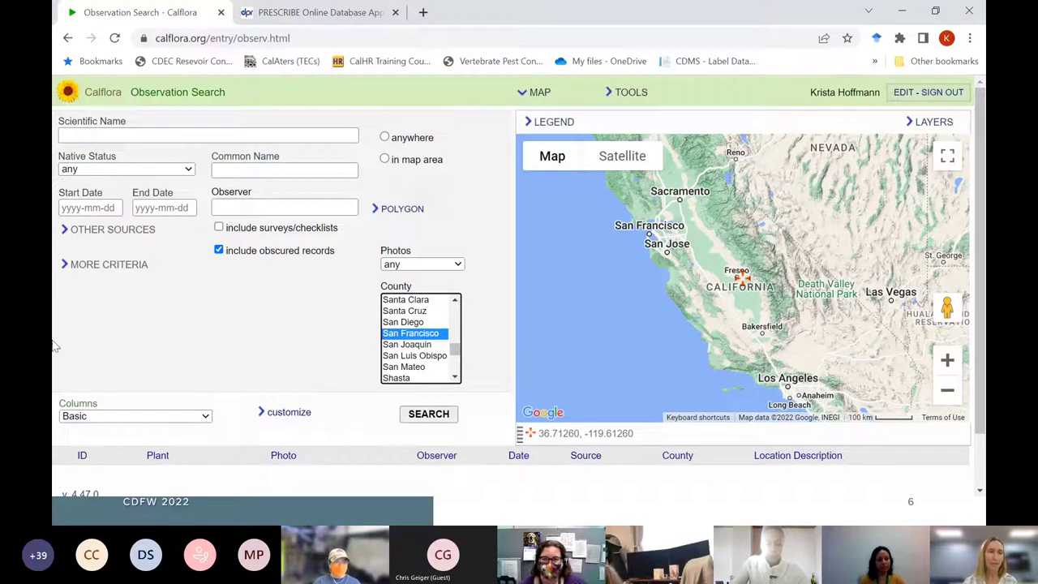
left_click(183, 170)
left_click(150, 230)
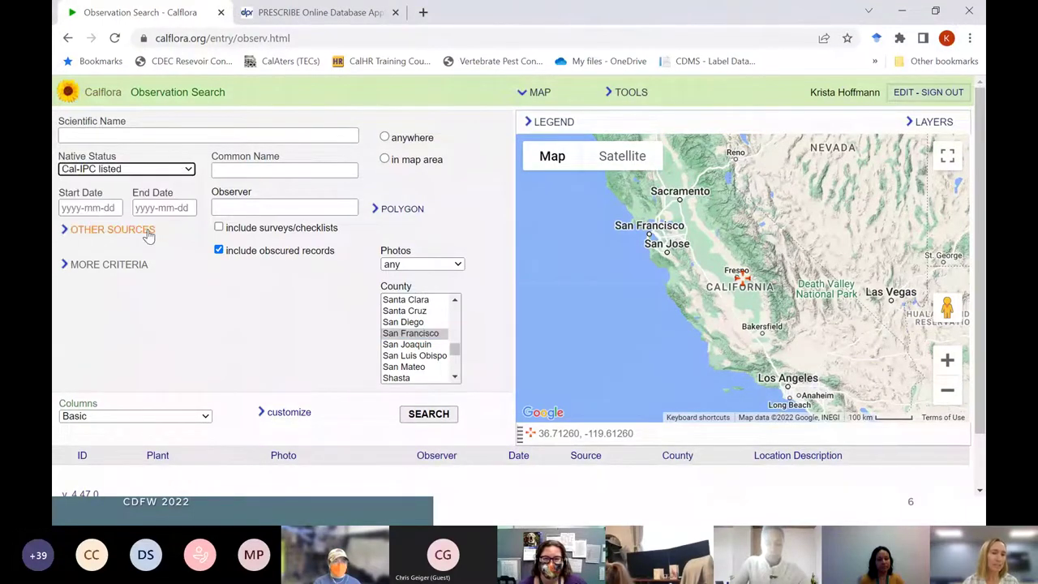
Set the observation start date to 2020-01-01 and run the search
left_click(91, 209)
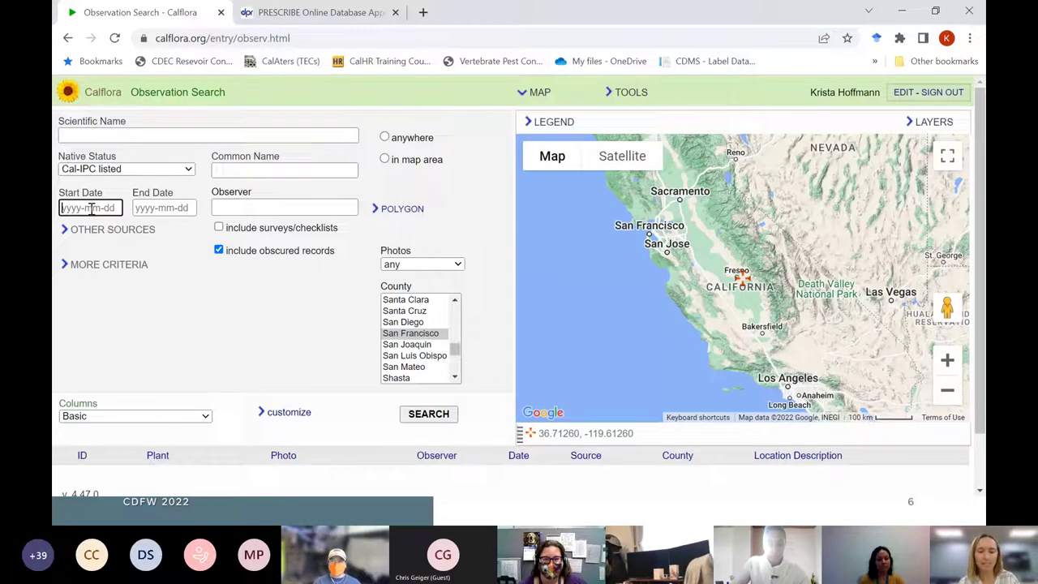
type("2020-0")
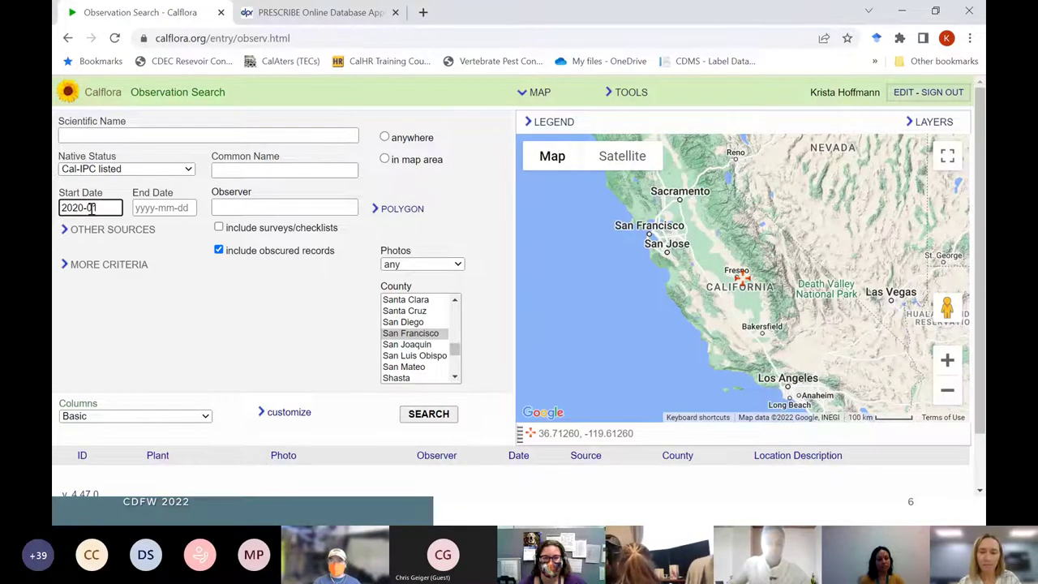
type("1-01")
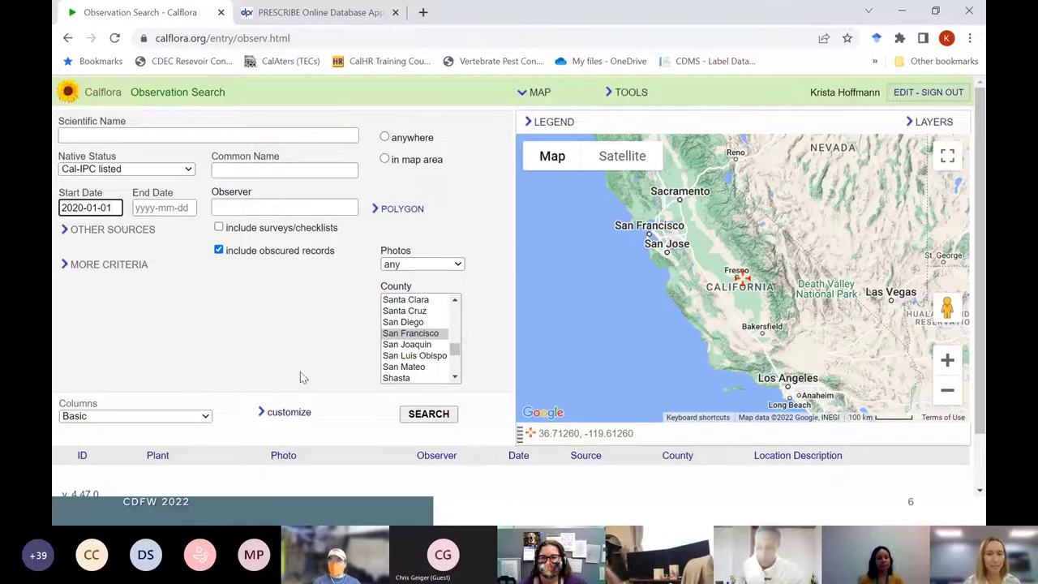
left_click(426, 414)
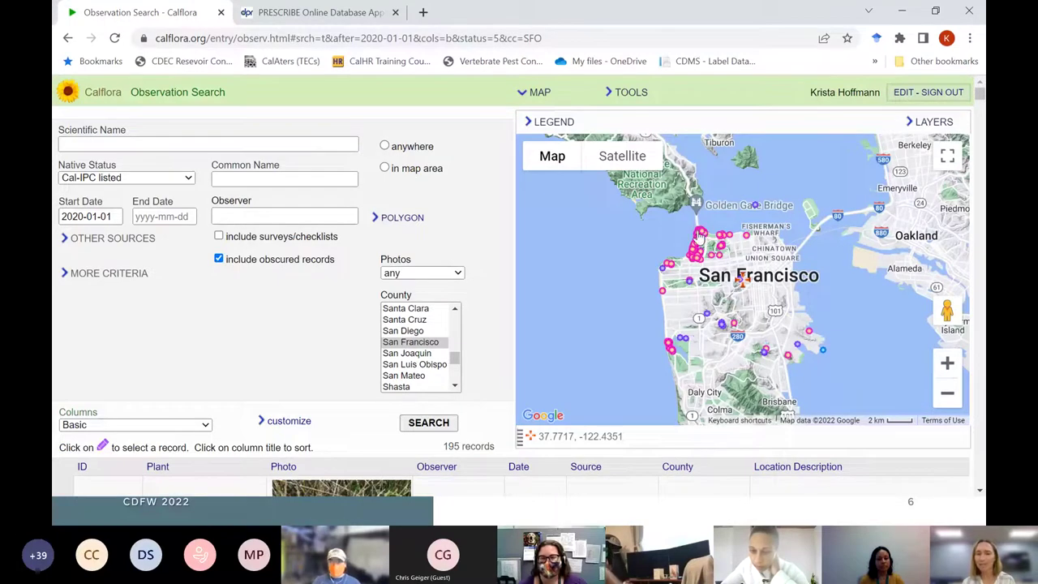
Open the detail record of the Genista monspessulana observation near the Golden Gate Bridge from the map, then close it
mouse_move(698, 234)
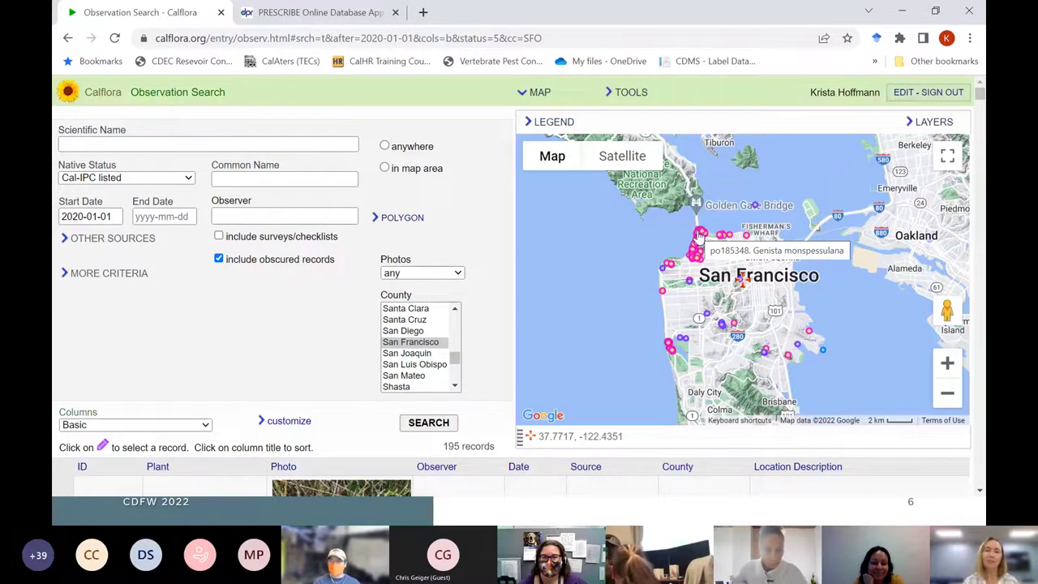
scroll(251, 320, "down", 3)
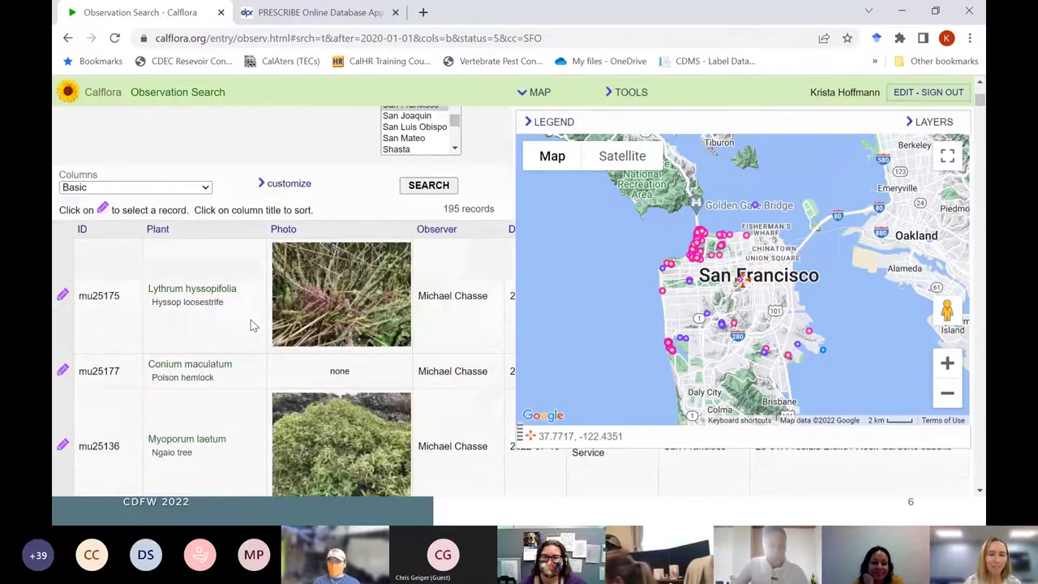
left_click(701, 235)
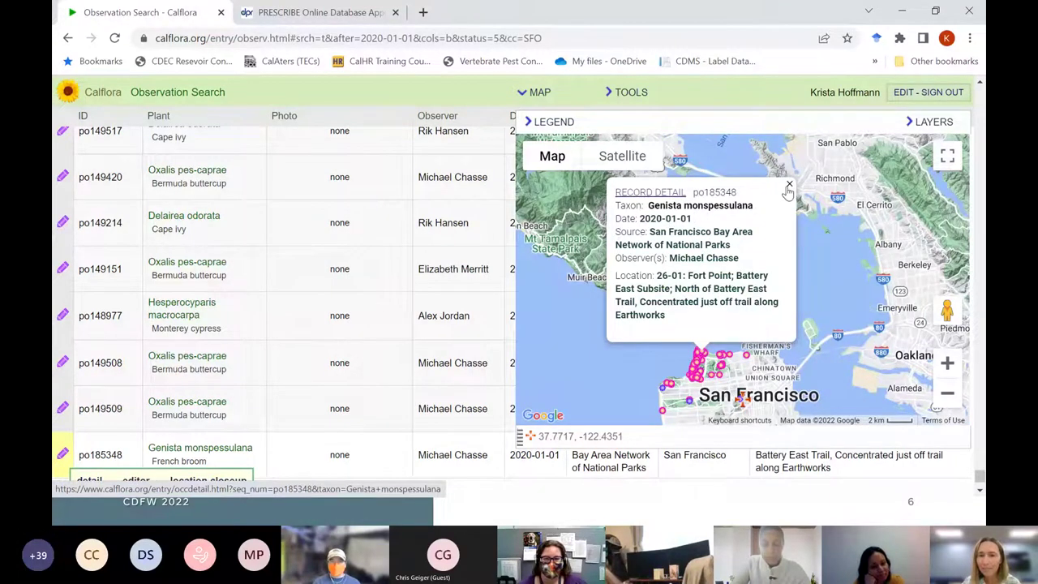
left_click(652, 193)
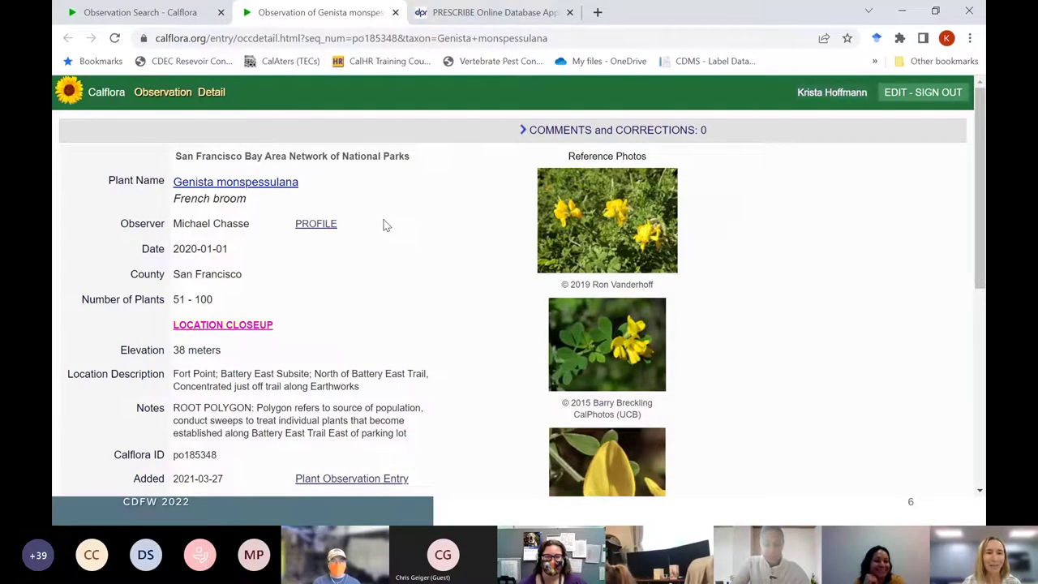
left_click(395, 13)
Look back through the observation results list and view the available tools for downloading results and saved searches
scroll(239, 241, "up", 15)
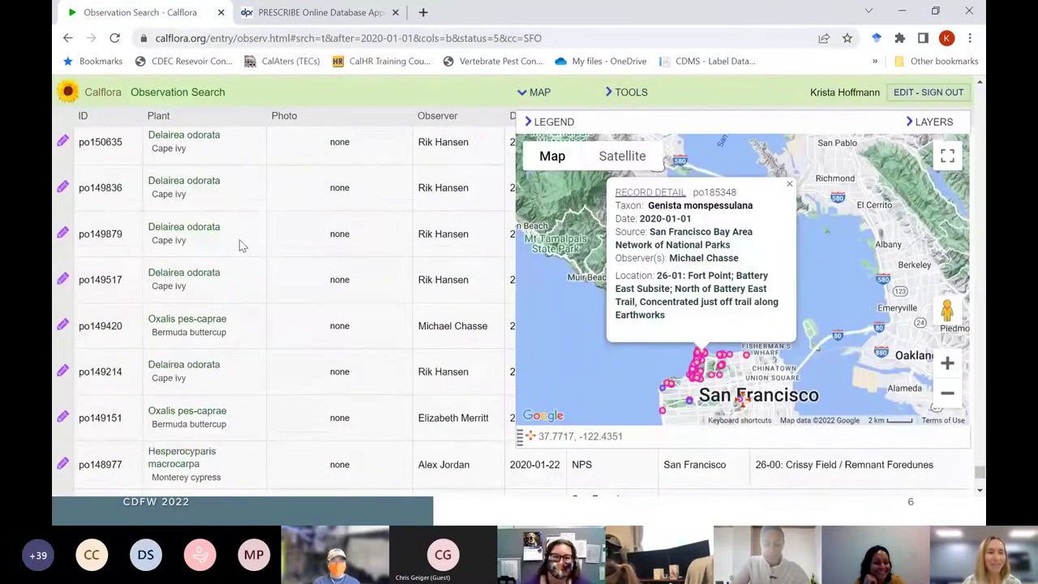
scroll(239, 241, "up", 15)
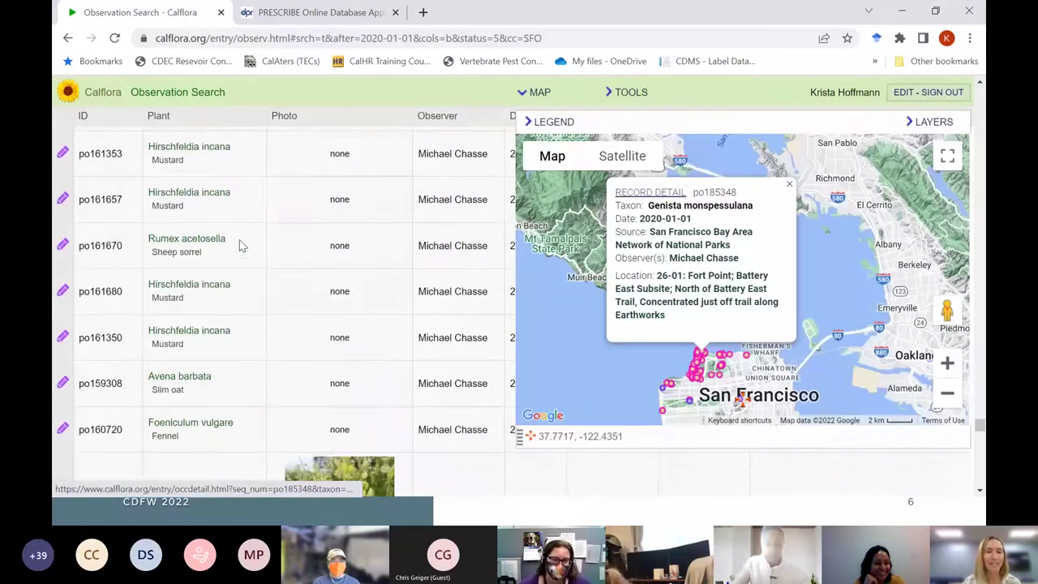
scroll(239, 243, "up", 15)
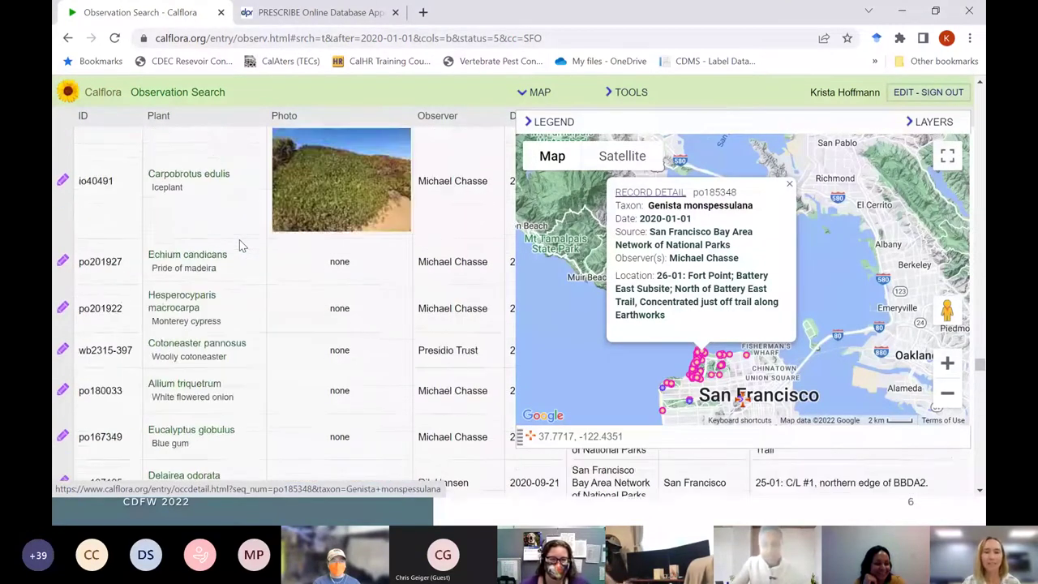
scroll(239, 244, "up", 15)
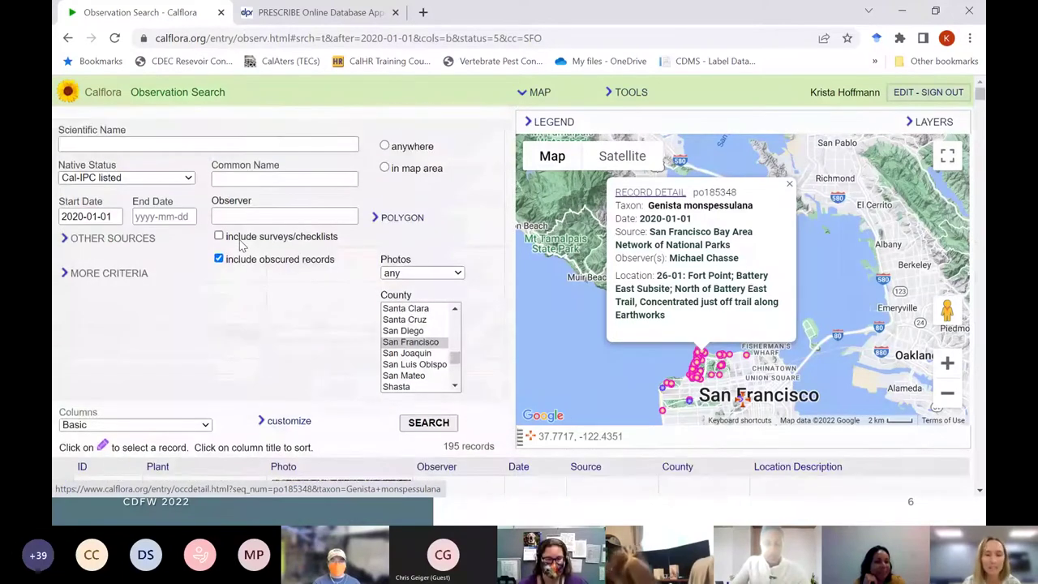
scroll(240, 243, "down", 2)
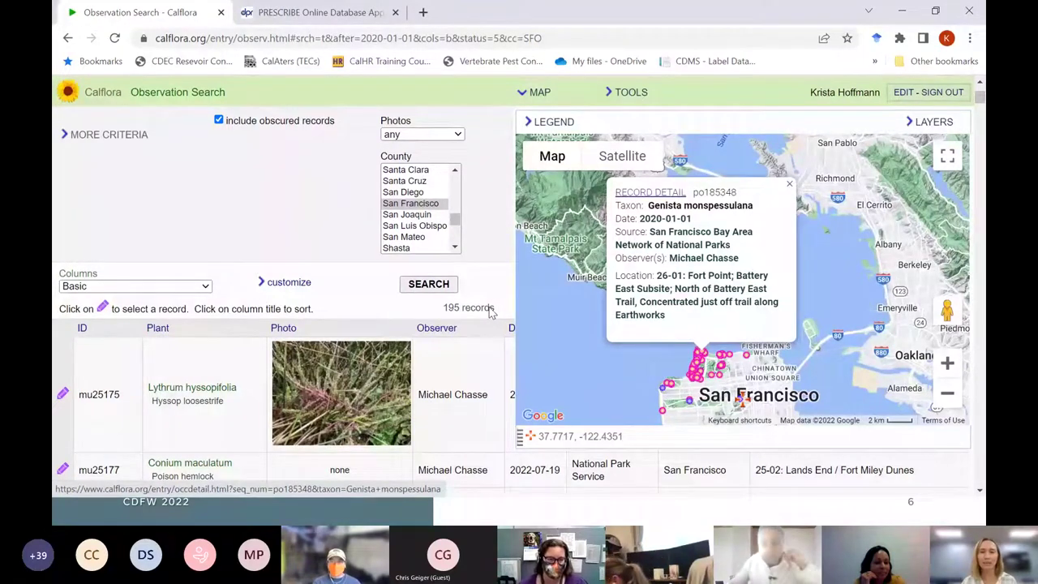
left_click(608, 94)
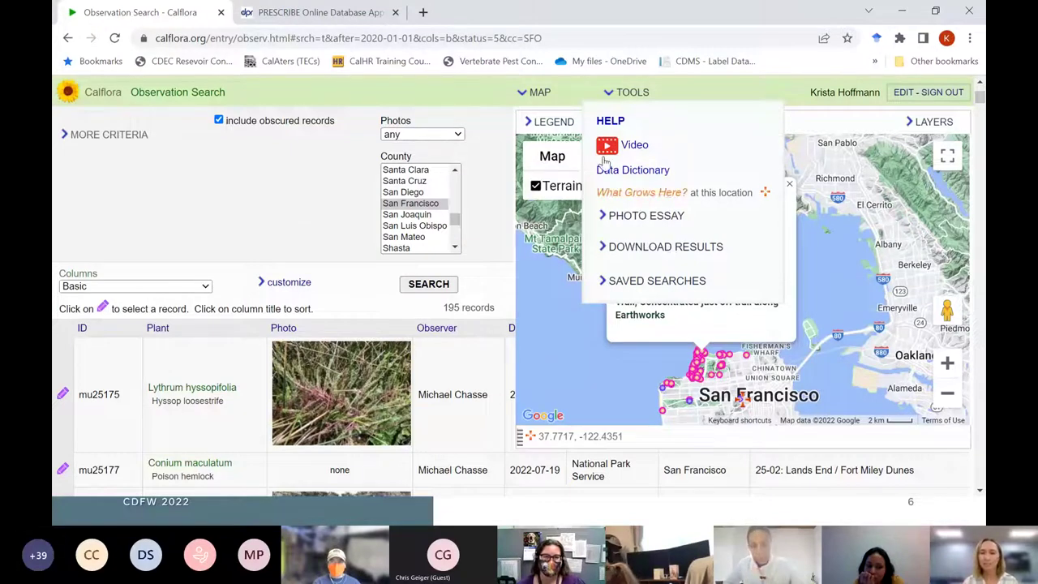
left_click(632, 92)
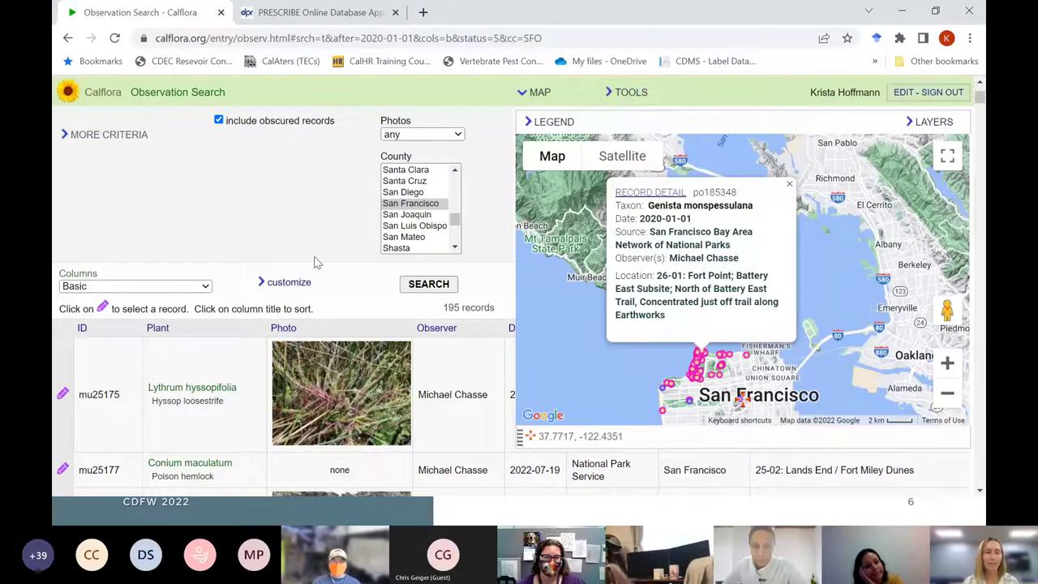
scroll(397, 199, "up", 4)
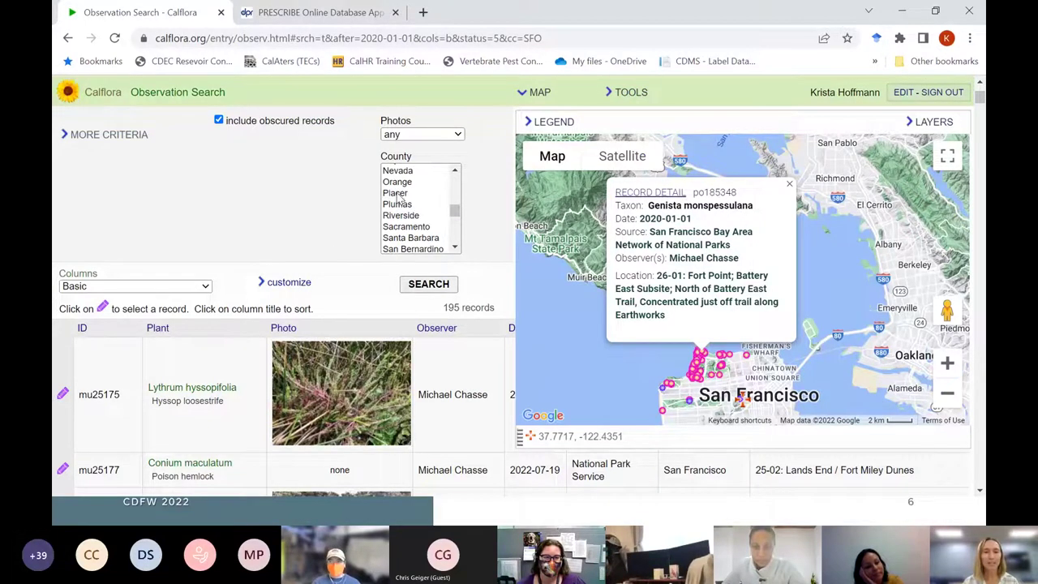
scroll(397, 199, "up", 2)
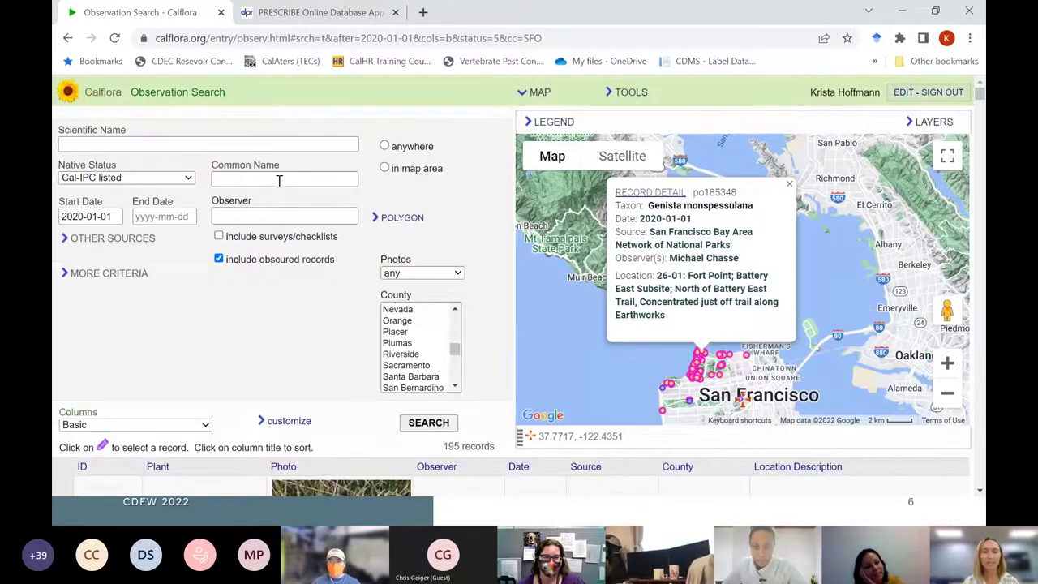
Dismiss the Genista monspessulana record summary and examine the mapped observations across San Francisco, focusing on the Presidio
left_click(790, 185)
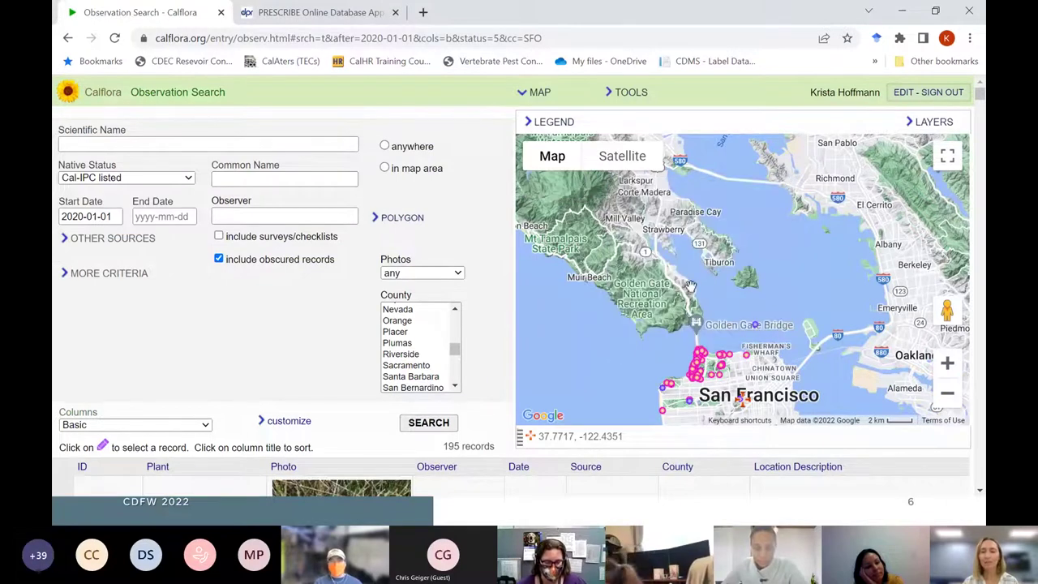
left_click_drag(653, 350, 558, 238)
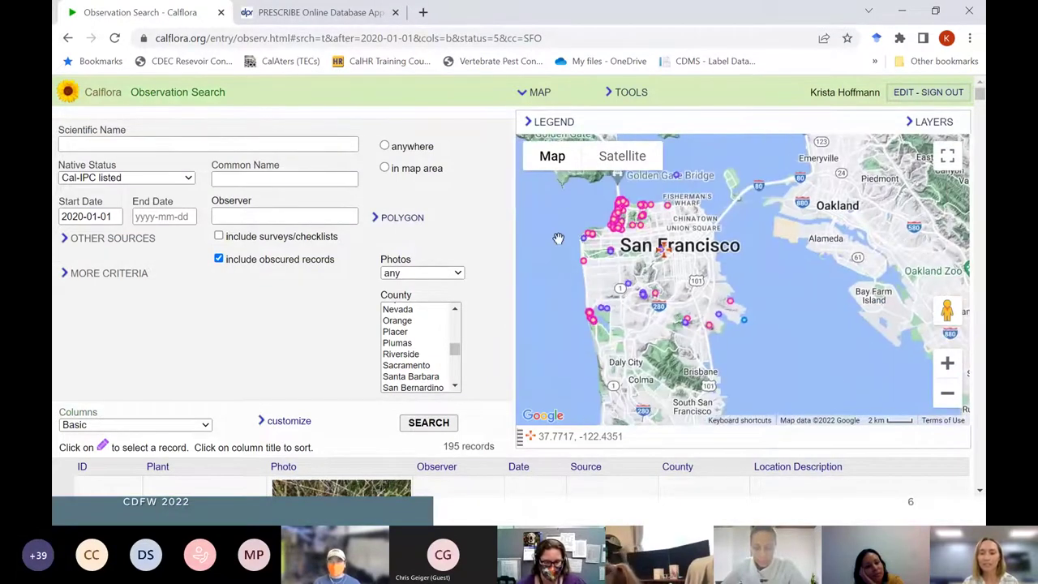
left_click_drag(565, 331, 584, 308)
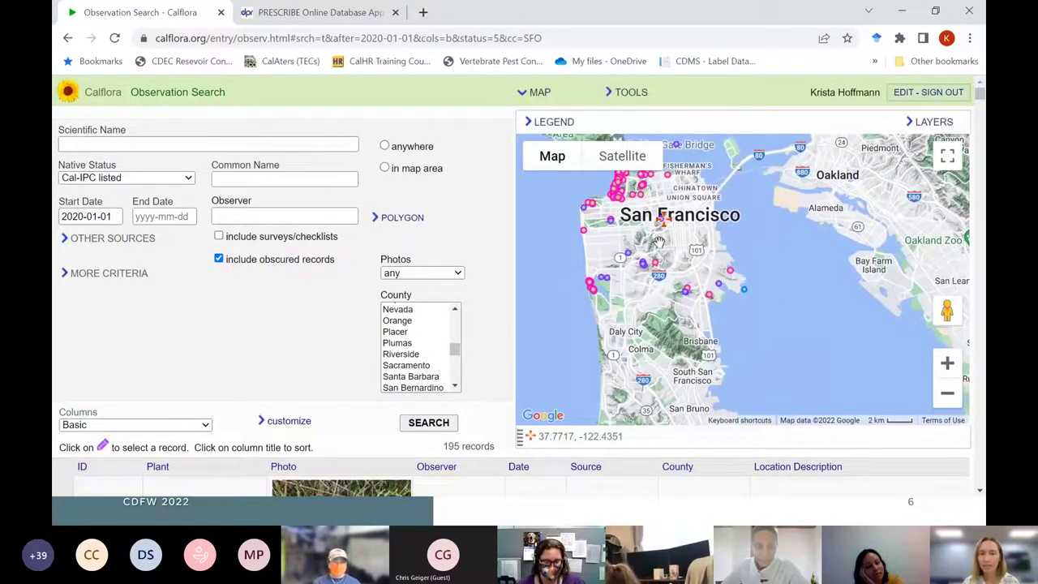
scroll(656, 243, "up", 3)
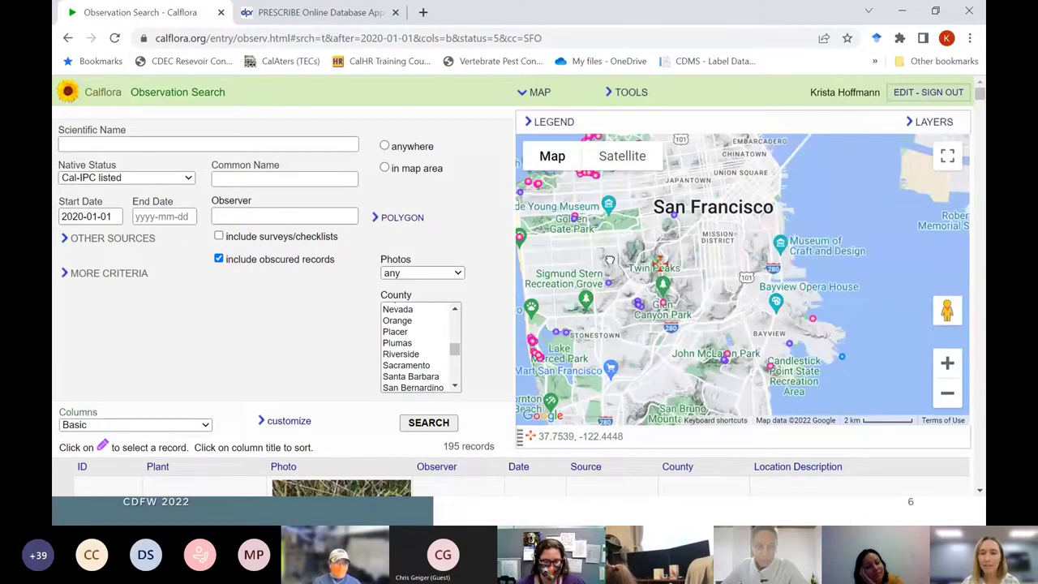
left_click_drag(609, 260, 639, 338)
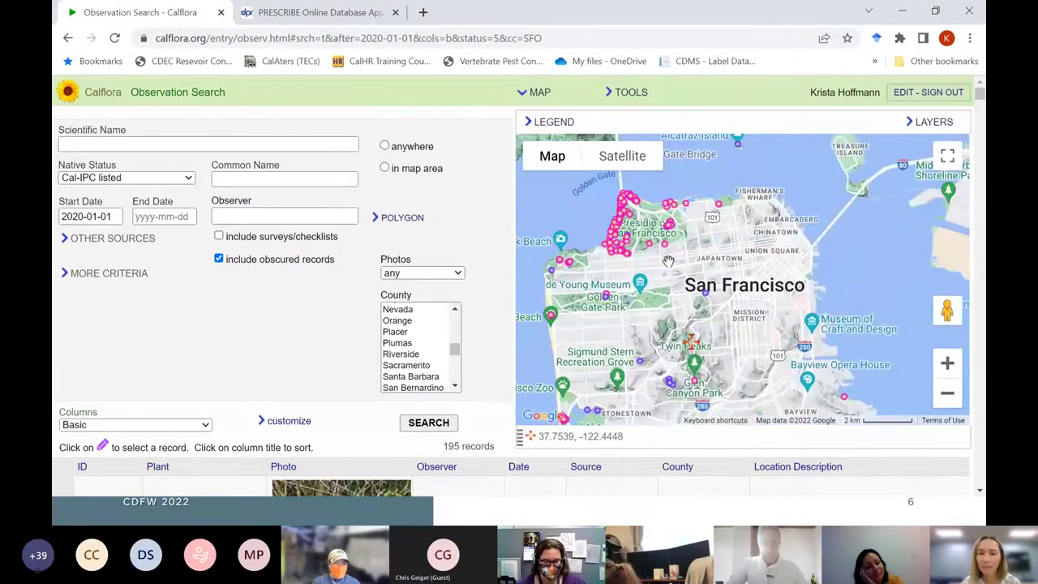
left_click_drag(668, 261, 704, 351)
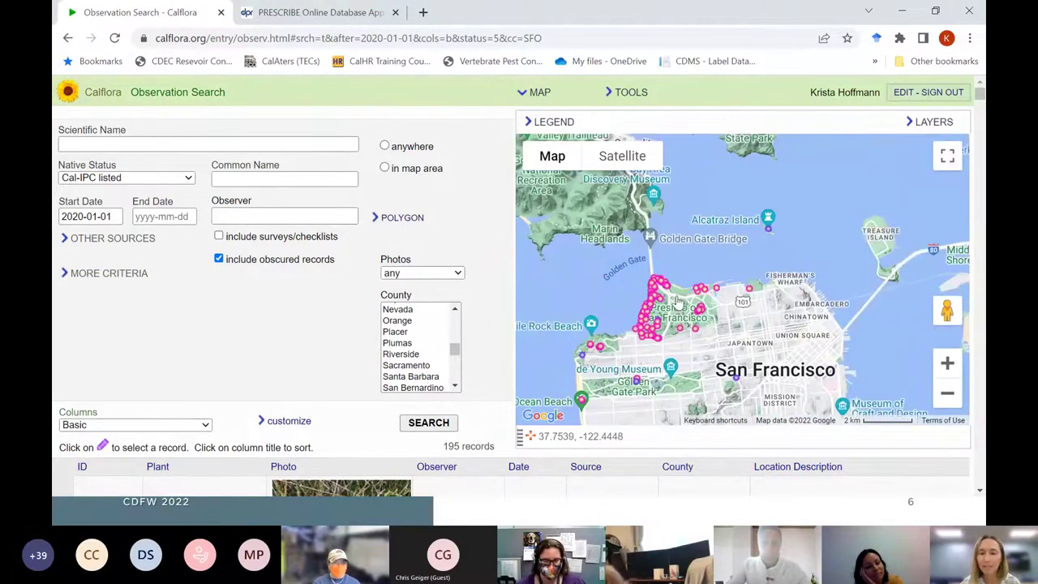
scroll(678, 311, "up", 2)
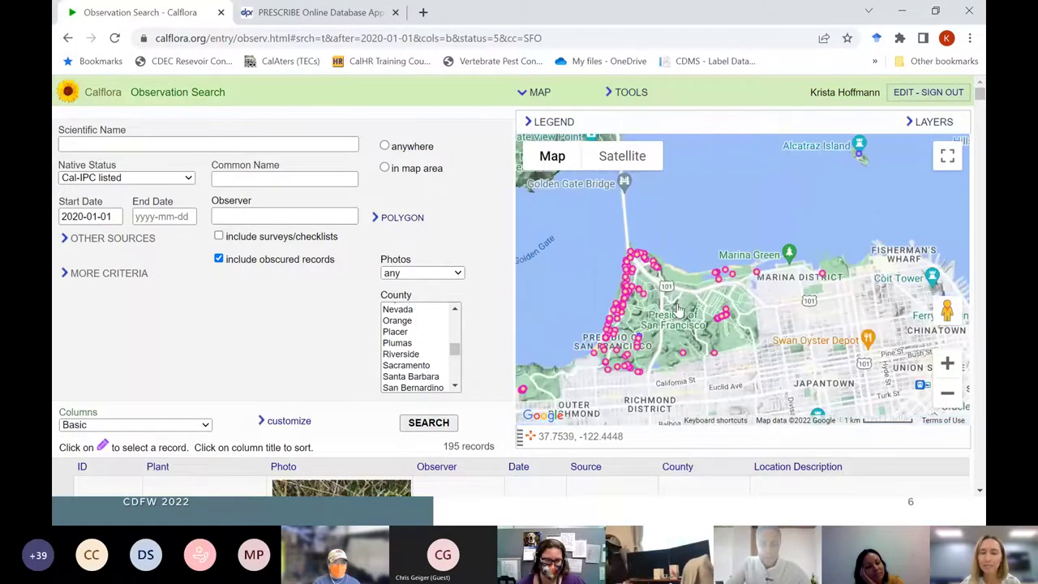
left_click(678, 310)
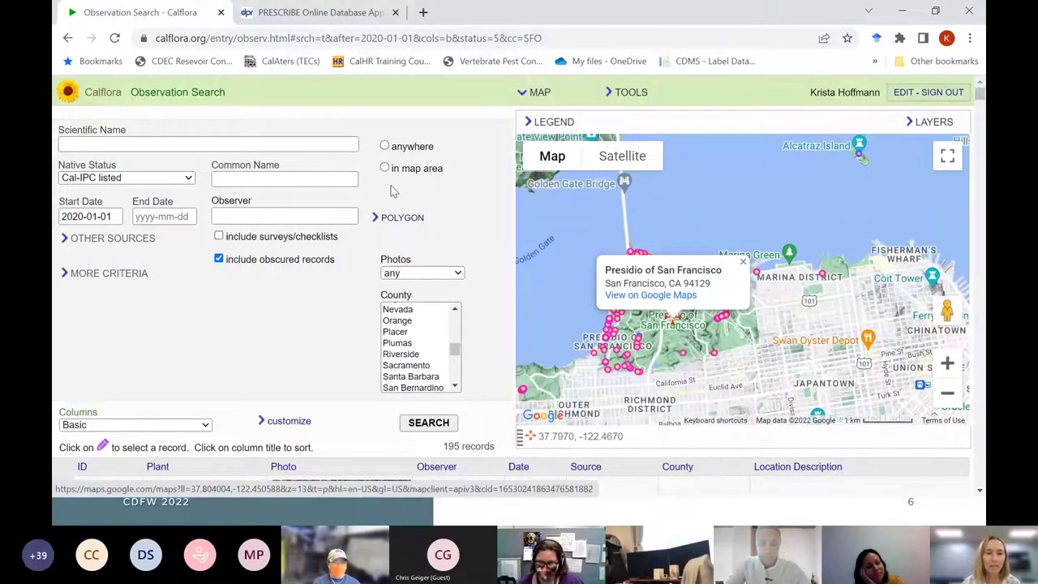
Try to draw a search polygon around the Presidio observations, then dismiss the Bromus diandrus record summary
left_click(397, 217)
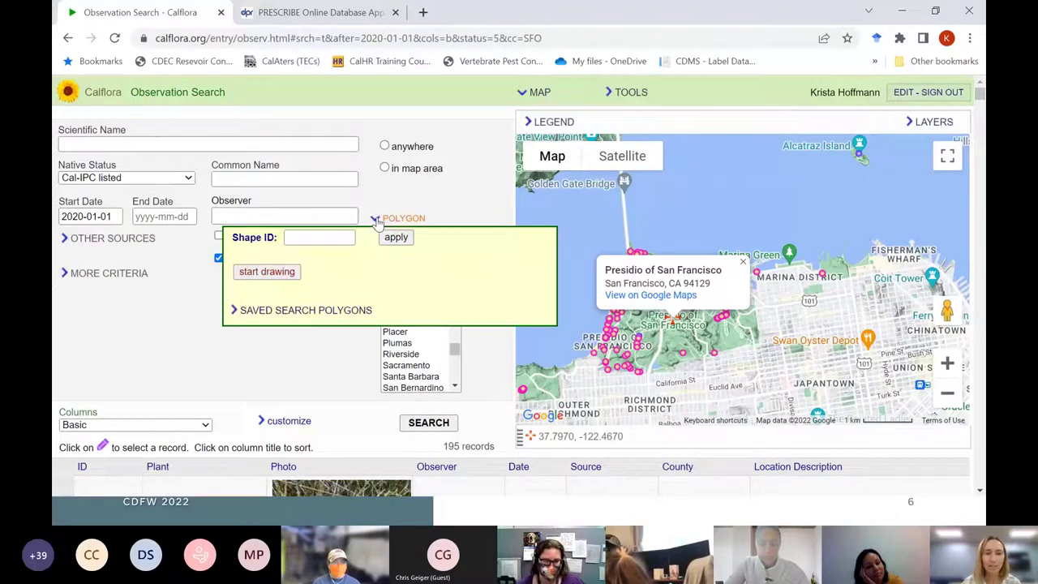
left_click(269, 271)
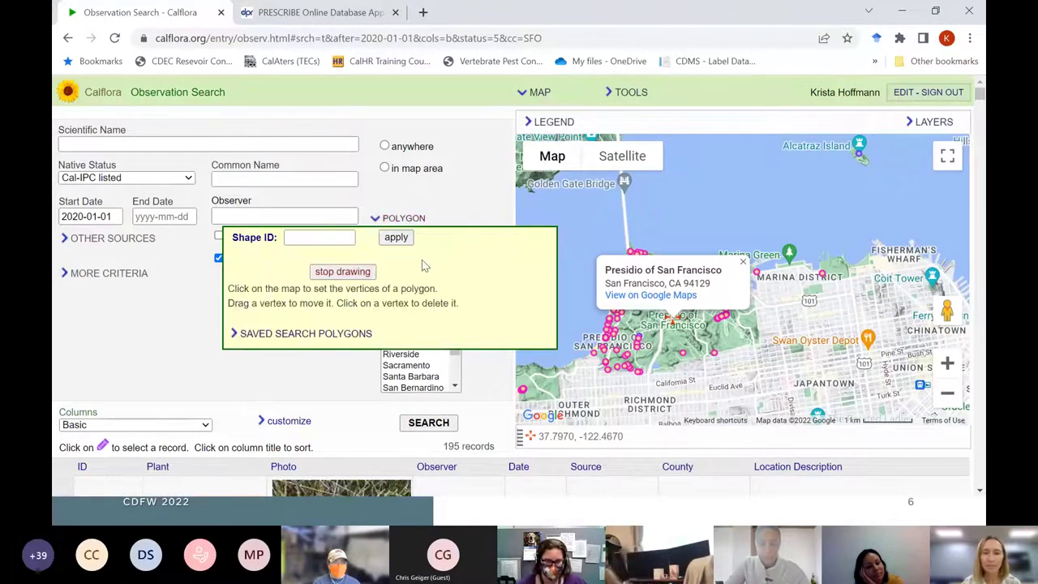
left_click(629, 251)
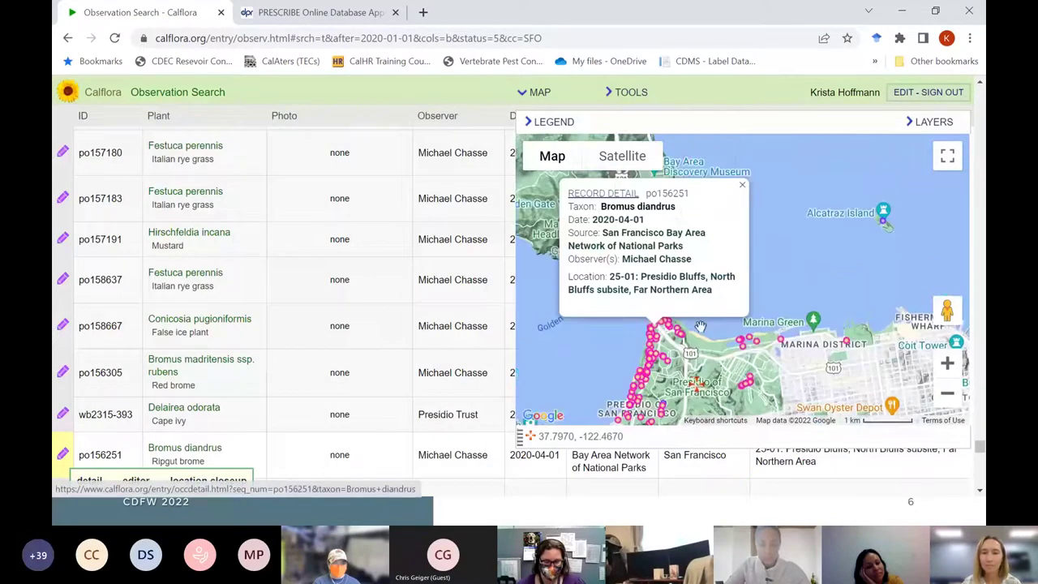
left_click(741, 185)
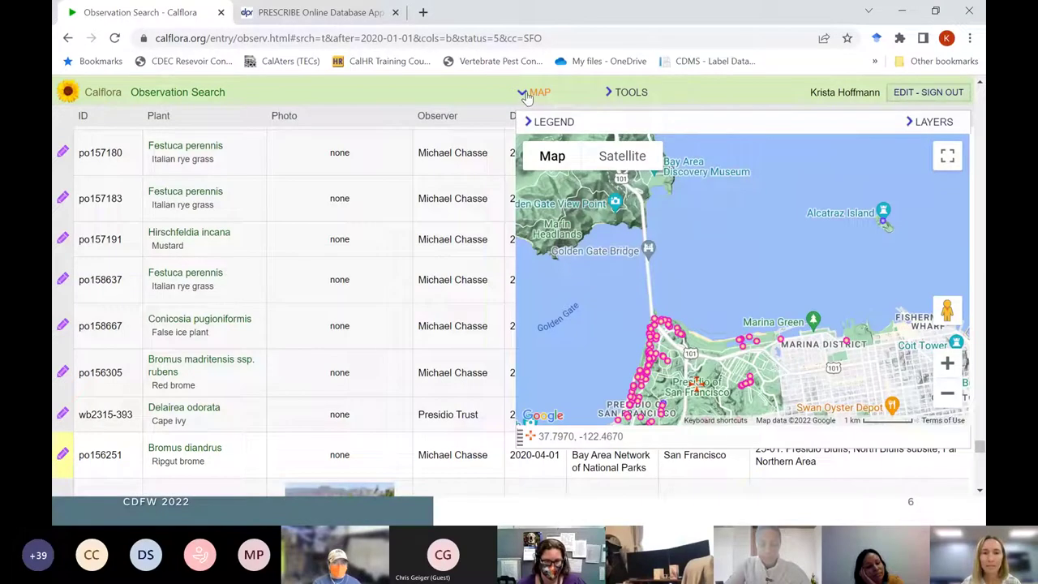
Start a fresh Observation Search from the Calflora home page and bring San Francisco into the search map area
left_click(99, 94)
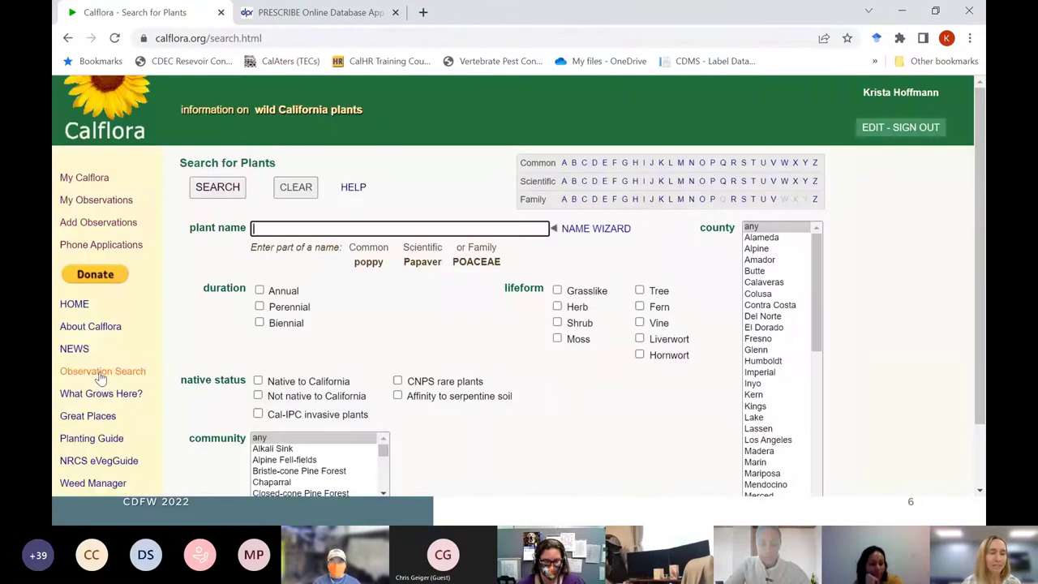
left_click(100, 373)
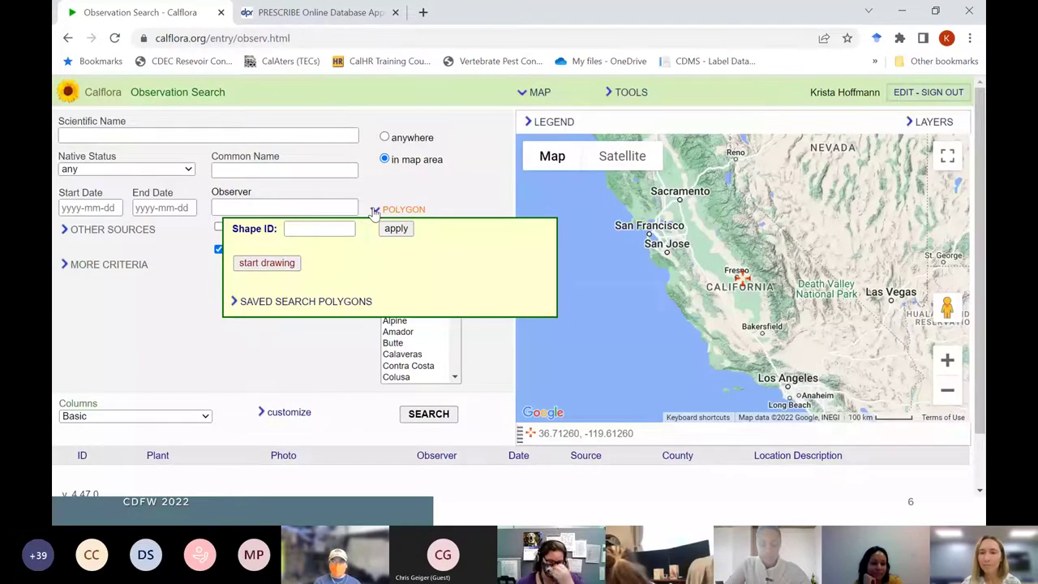
left_click(375, 209)
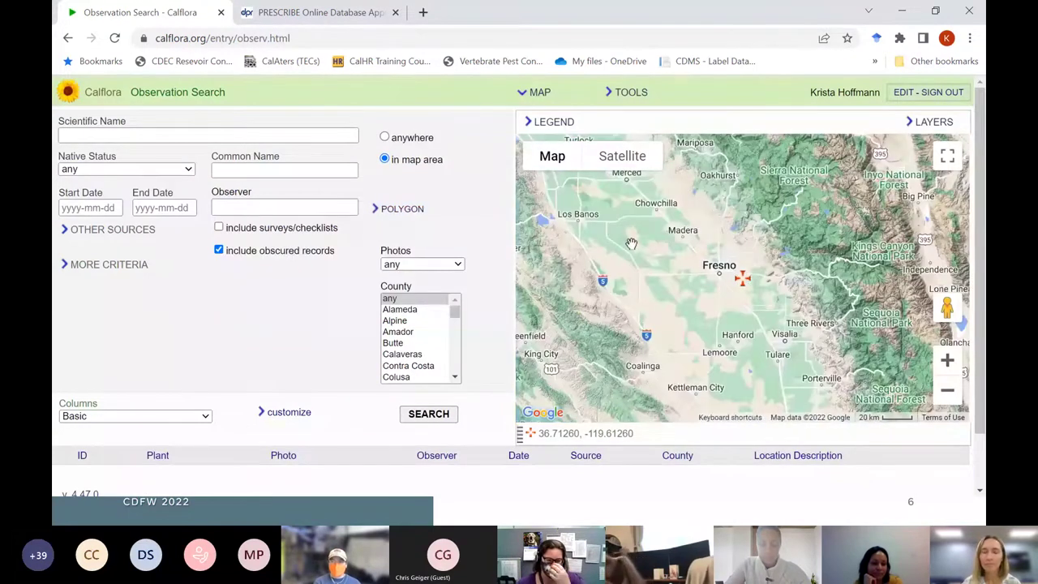
left_click_drag(631, 243, 956, 405)
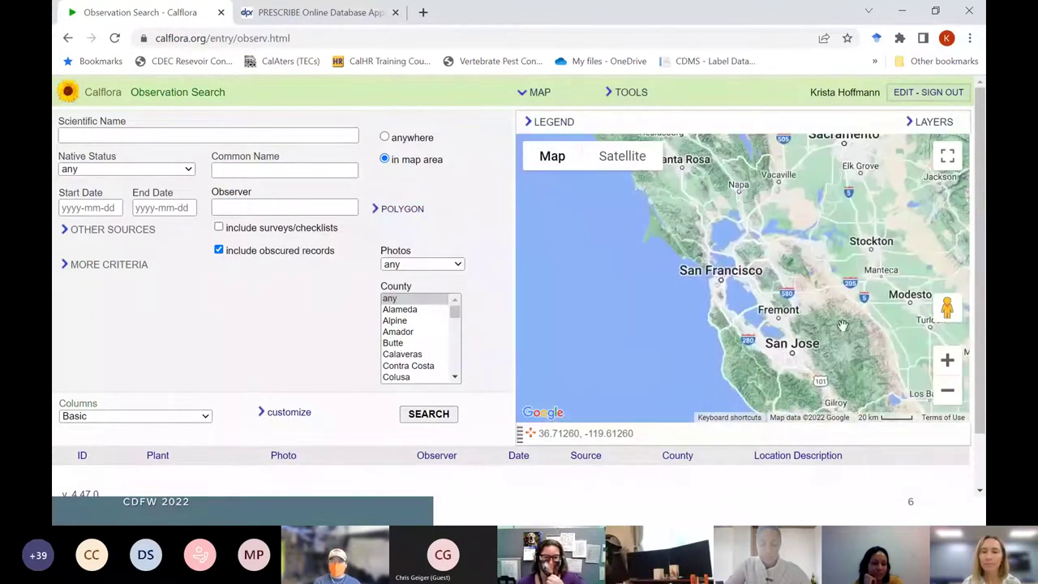
left_click(946, 360)
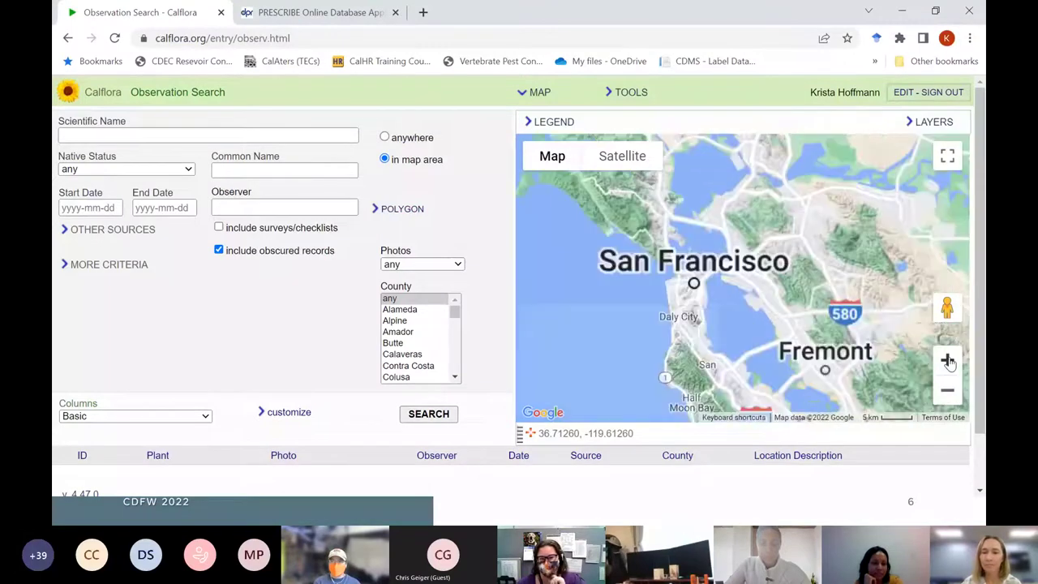
scroll(656, 287, "up", 1)
left_click_drag(709, 273, 759, 280)
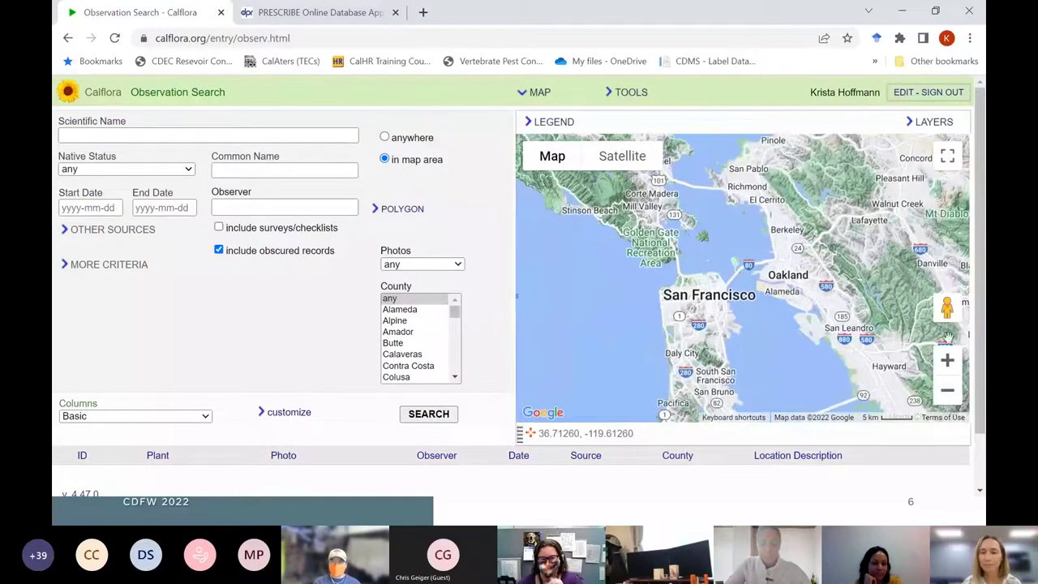
Draw a triangular search polygon over the Presidio, with vertices near the Golden Gate Bridge landing and the park's southwest and southeast corners, and finish drawing
scroll(692, 276, "up", 3)
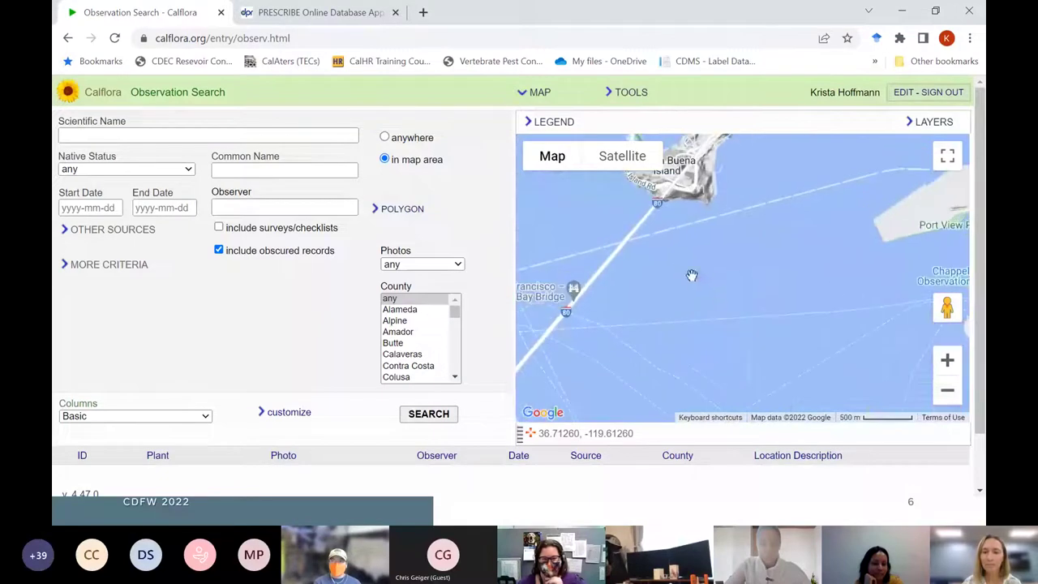
left_click(947, 392)
left_click_drag(583, 308, 960, 274)
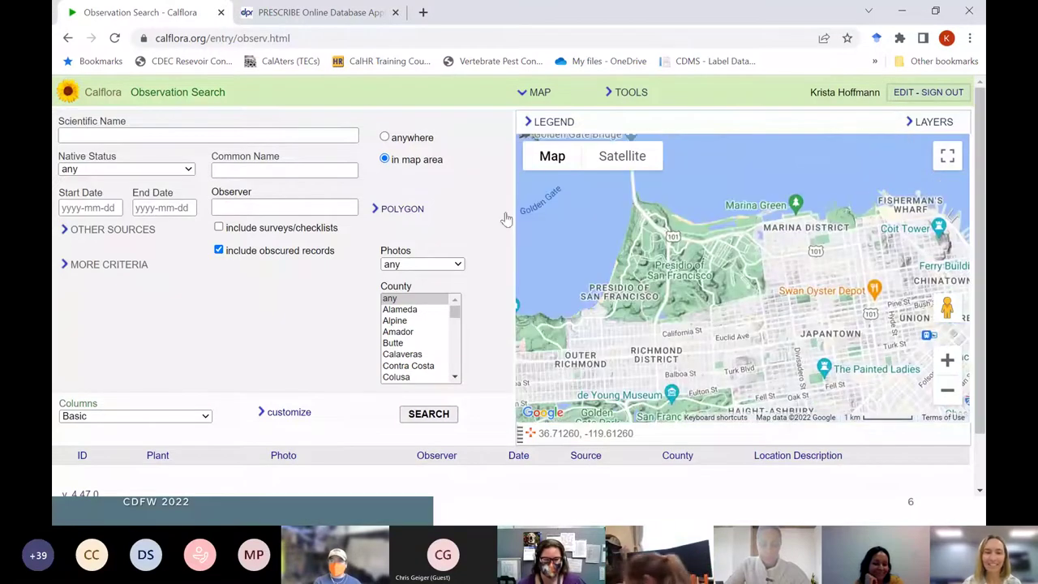
left_click(393, 209)
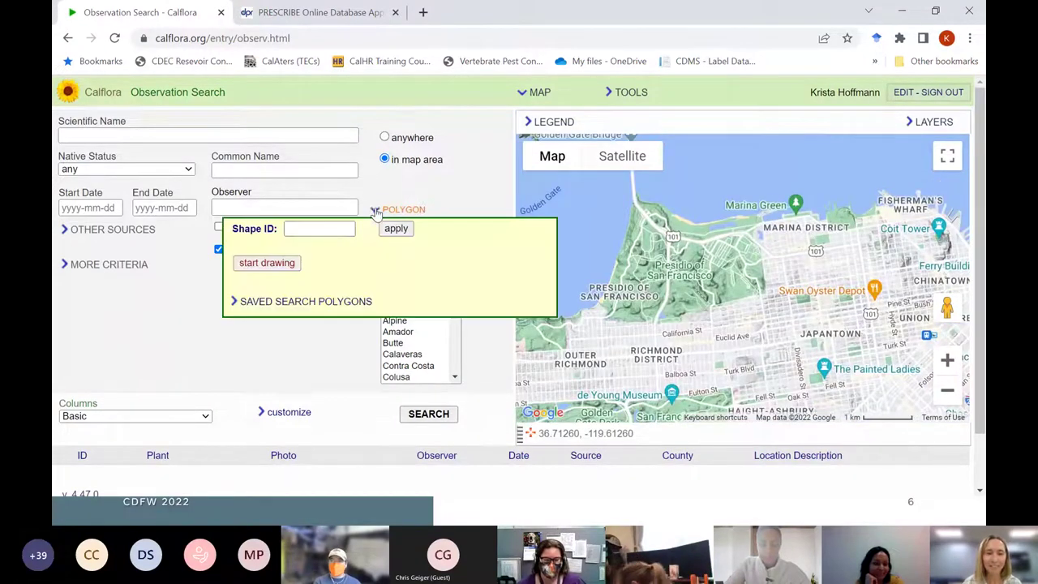
left_click(267, 263)
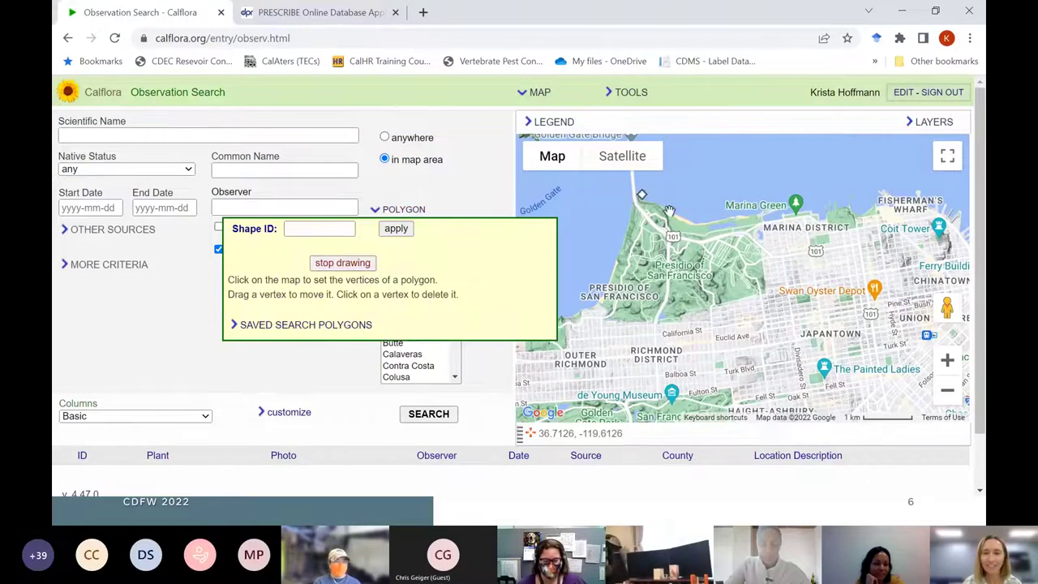
left_click(668, 211)
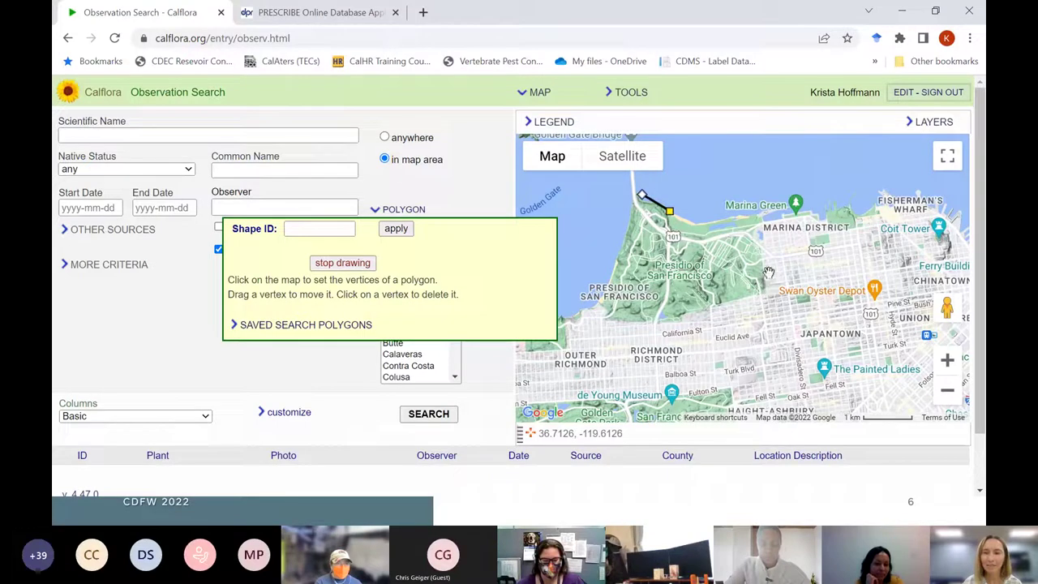
left_click(795, 214)
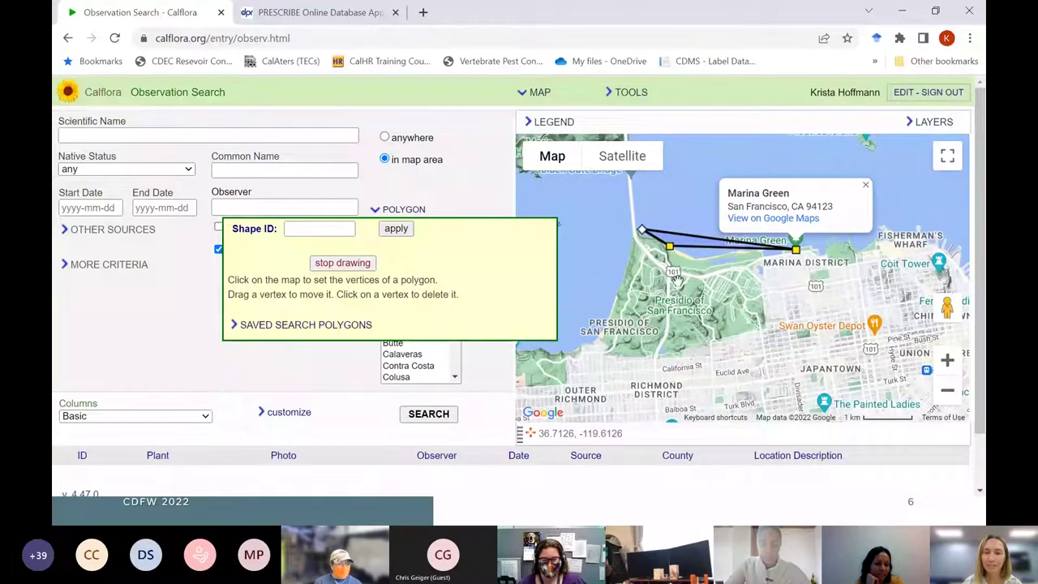
left_click_drag(669, 250, 591, 341)
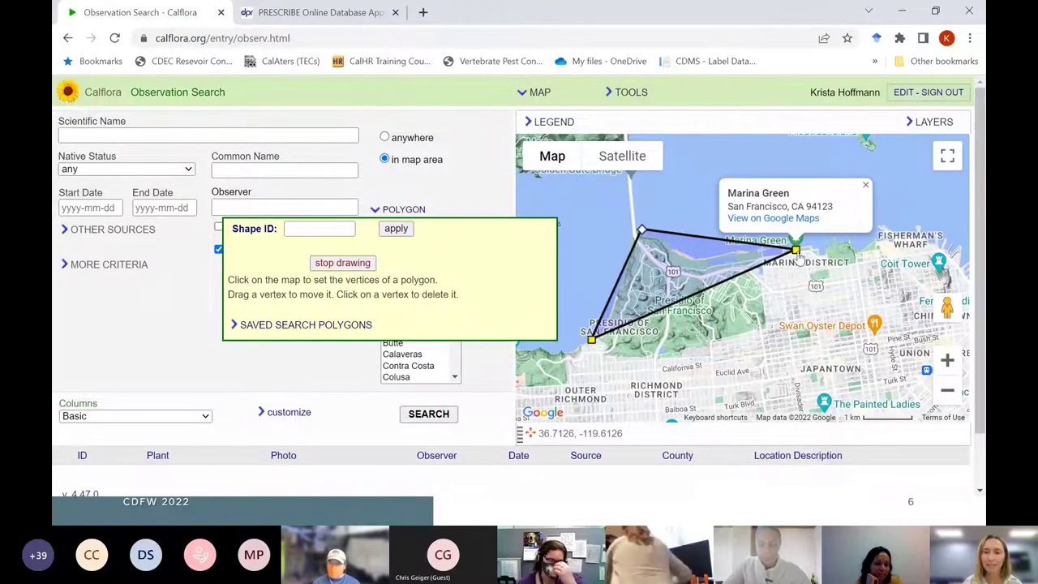
left_click_drag(784, 345, 783, 342)
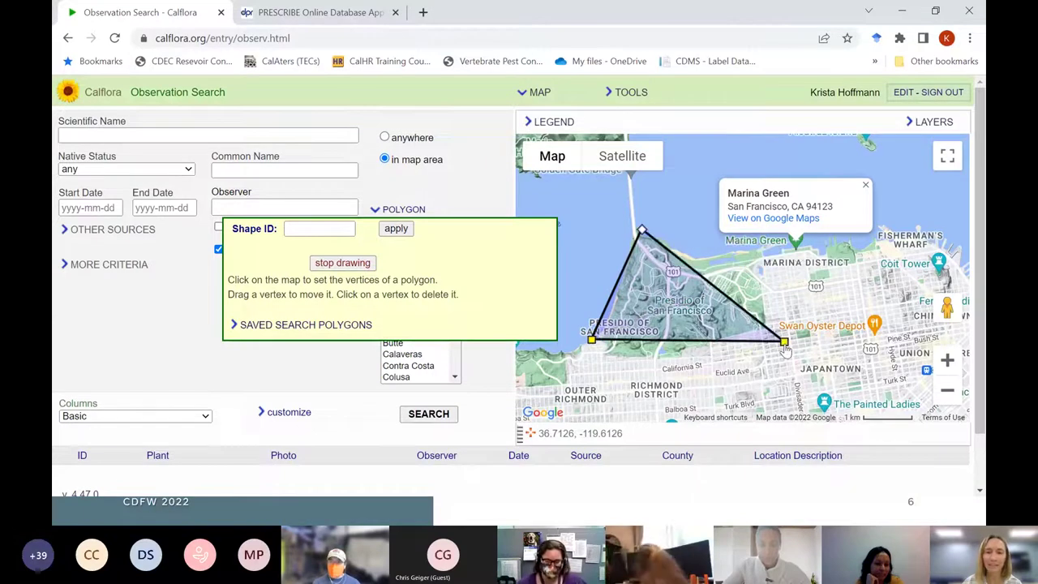
left_click(336, 263)
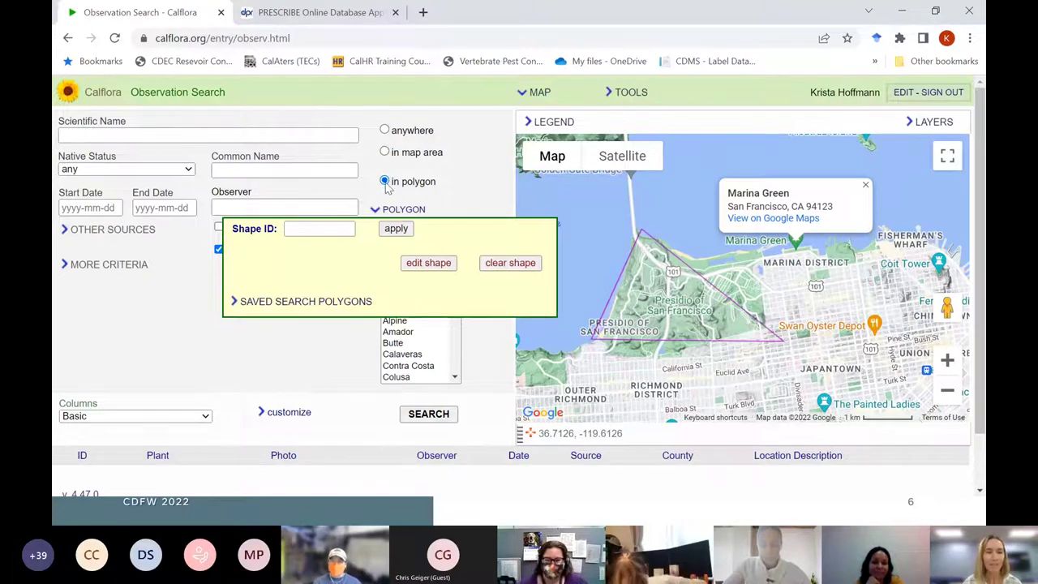
Set Native Status to Cal-IPC listed and run the observation search within the drawn Presidio polygon
left_click(188, 170)
left_click(139, 243)
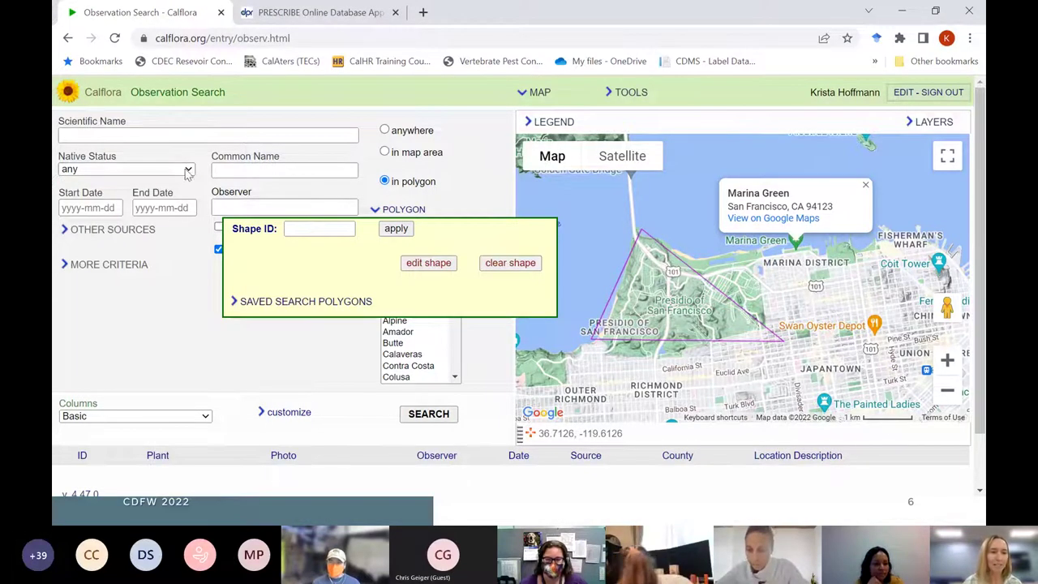
left_click(188, 172)
left_click(105, 229)
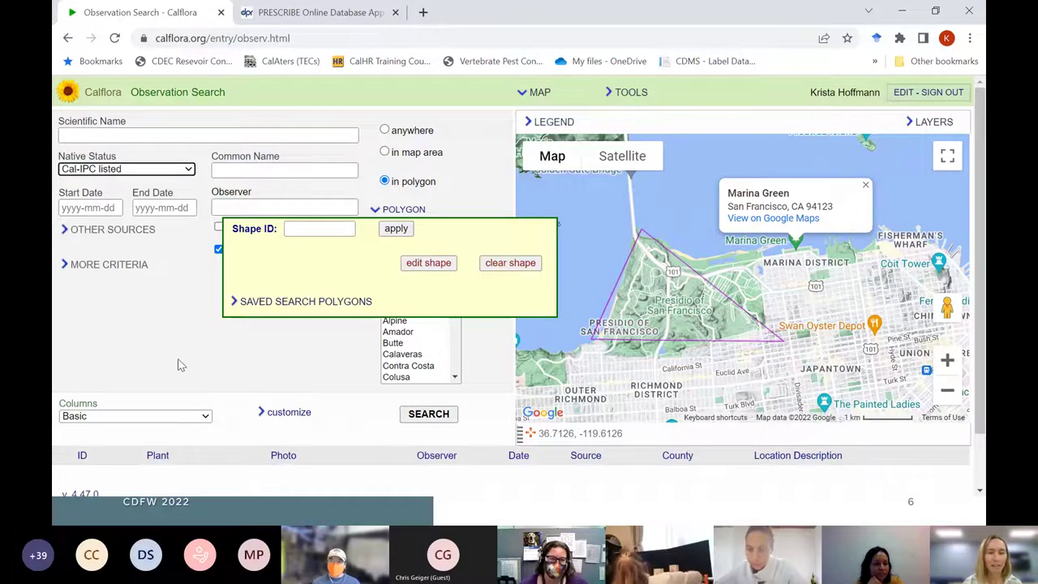
left_click(410, 415)
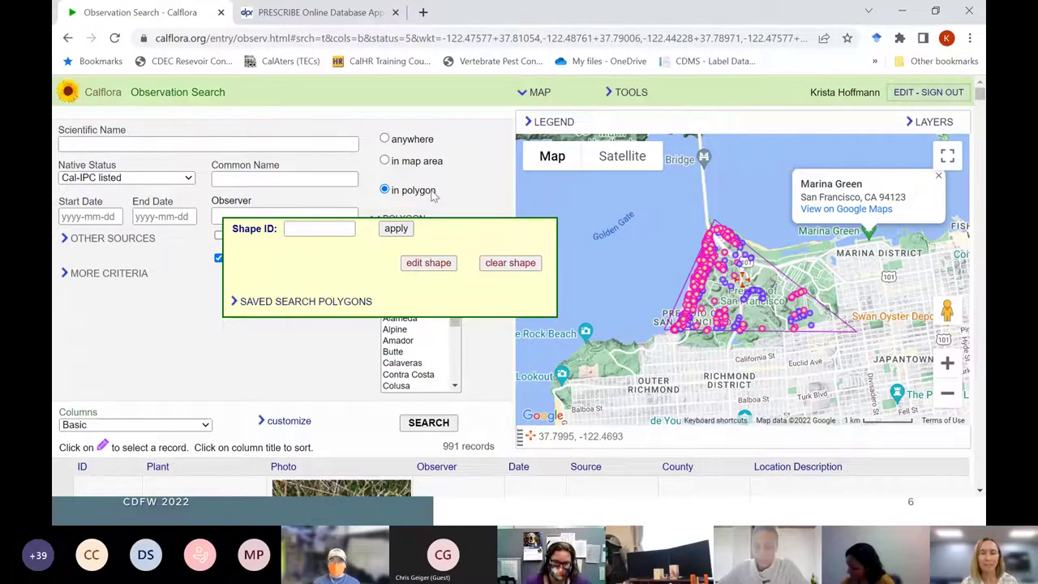
Browse the map layers, turn on the Protected Area (CPAD) region layer, and close the layer list
left_click(914, 126)
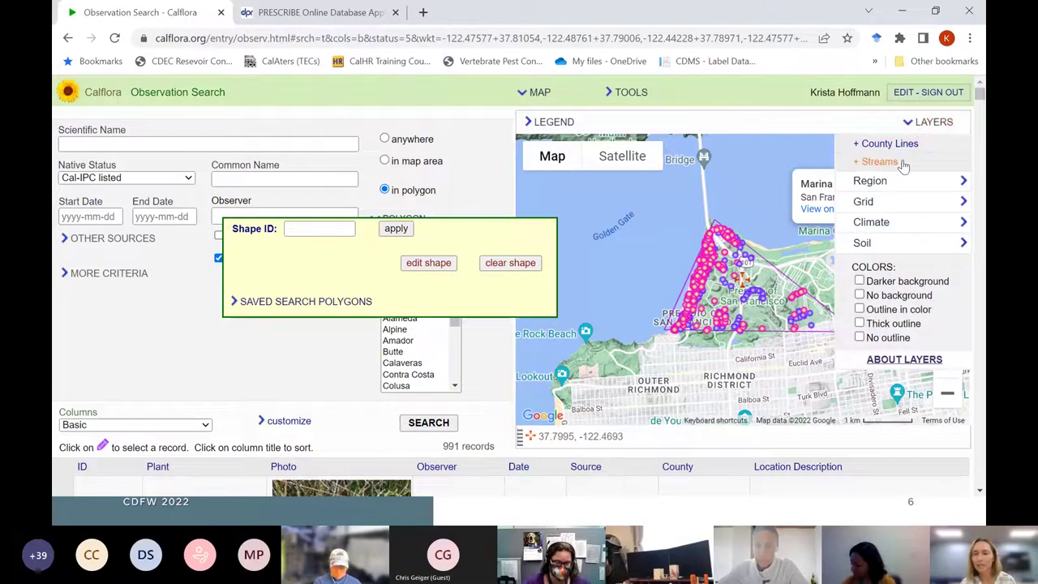
left_click(924, 123)
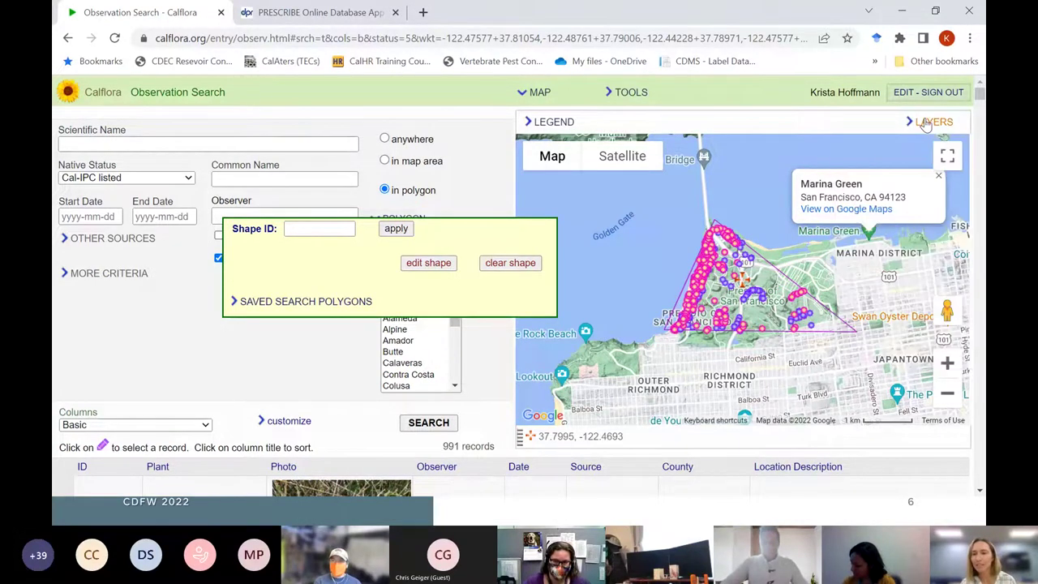
left_click(925, 122)
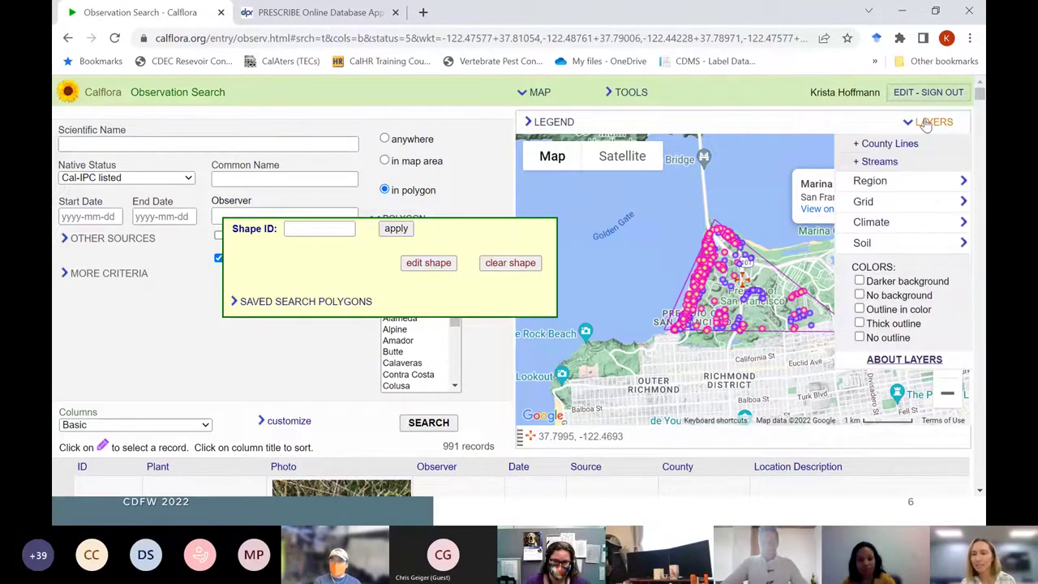
left_click(869, 182)
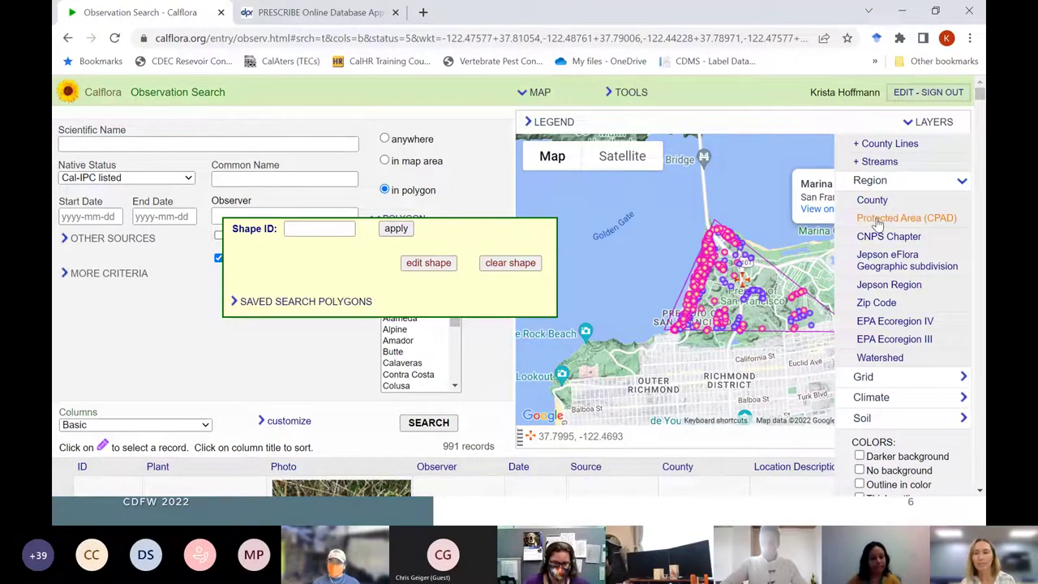
left_click(878, 219)
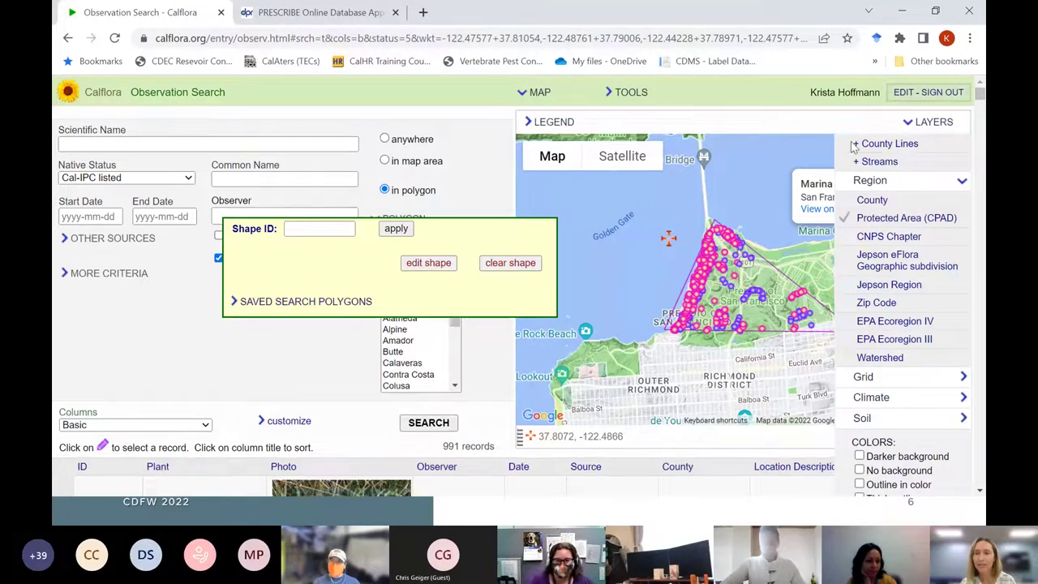
left_click(928, 121)
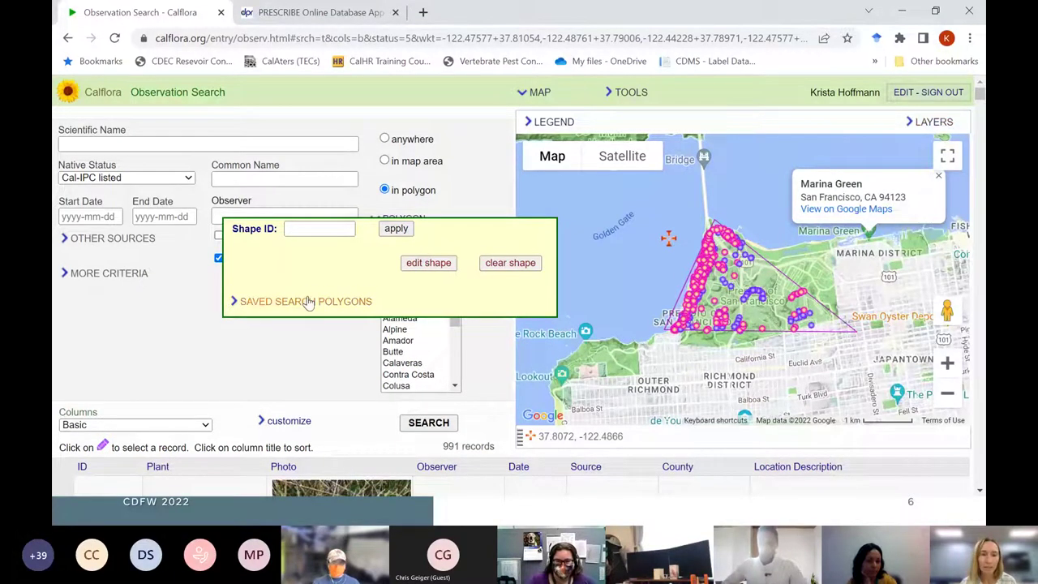
Switch the search area to anywhere and clear the polygon drawn over the Presidio
left_click(385, 162)
left_click(384, 139)
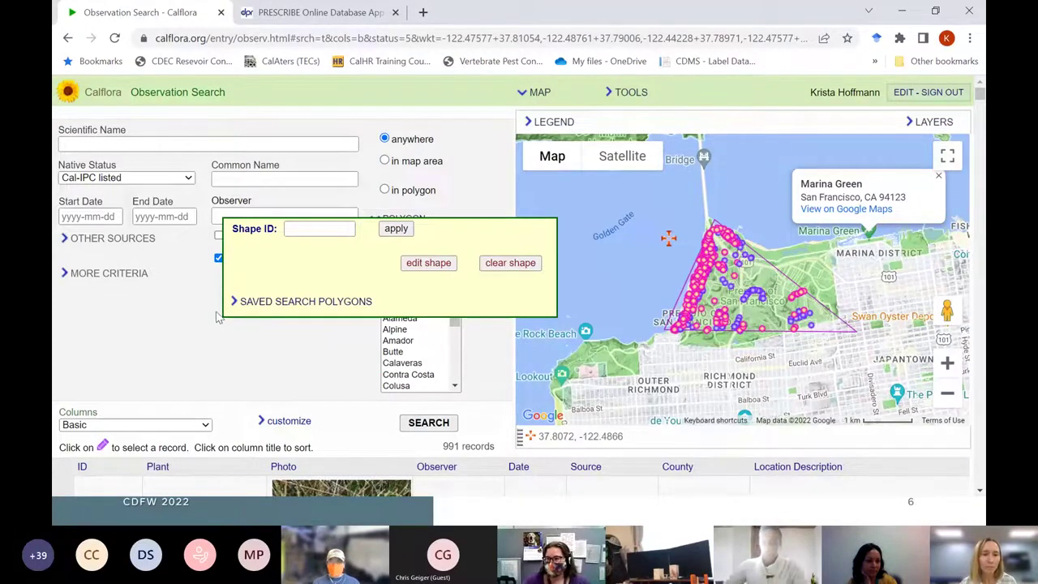
left_click(509, 264)
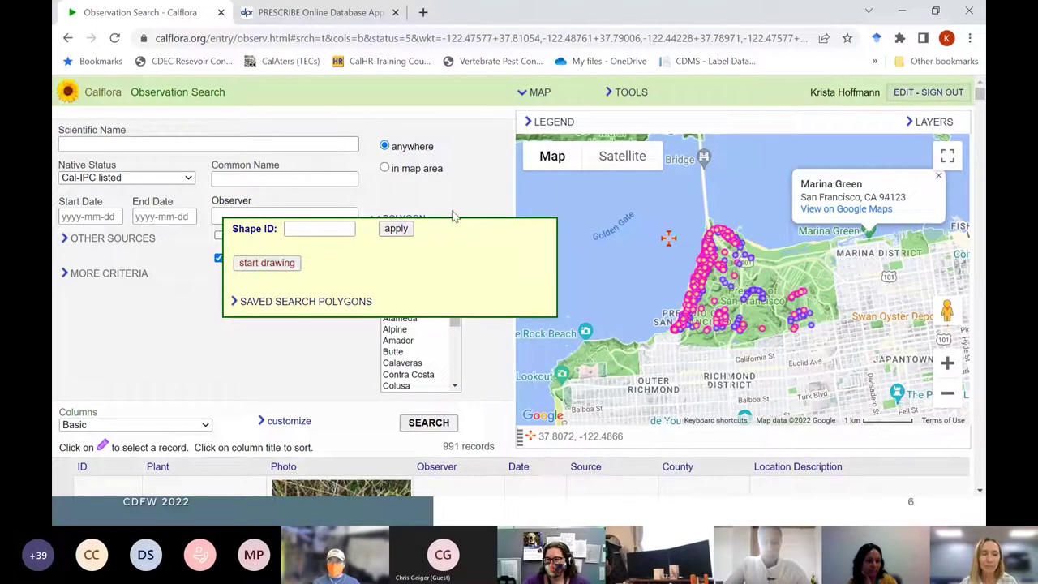
right_click(434, 74)
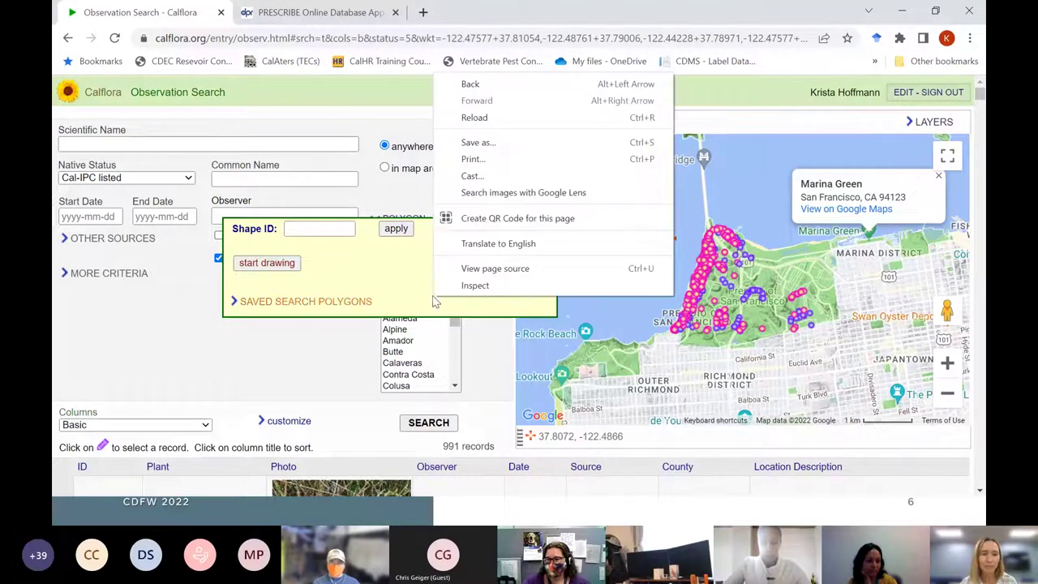
Start a fresh Observation Search from the Calflora home page and display the Protected Area (CPAD) region layer on the map
left_click(108, 94)
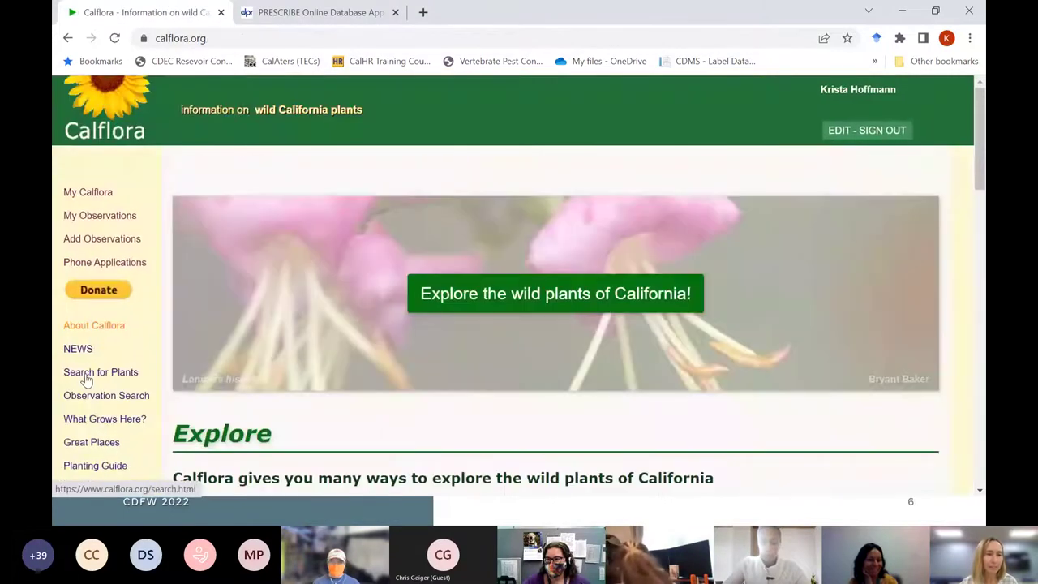
left_click(101, 396)
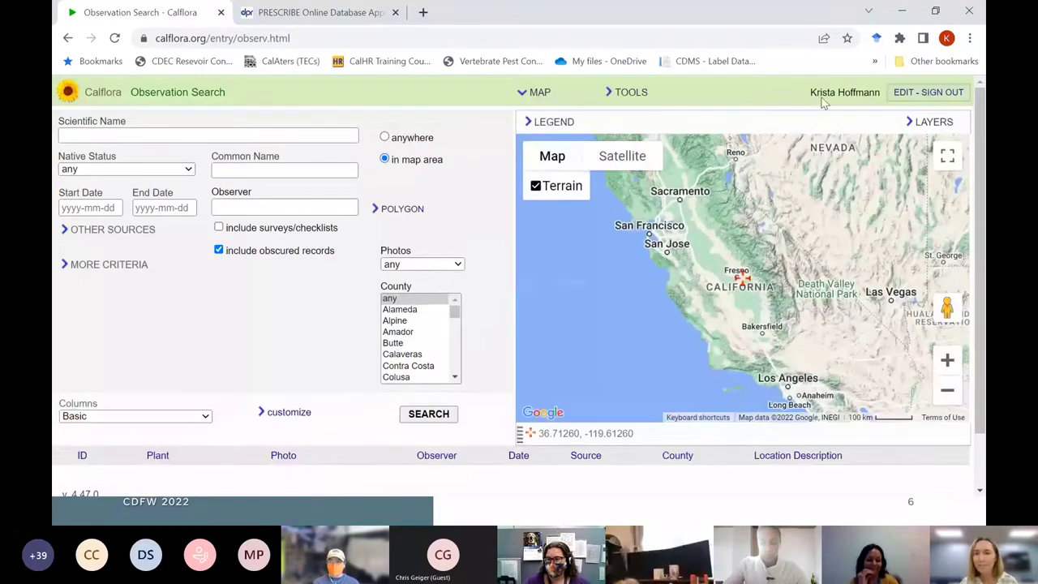
left_click(919, 123)
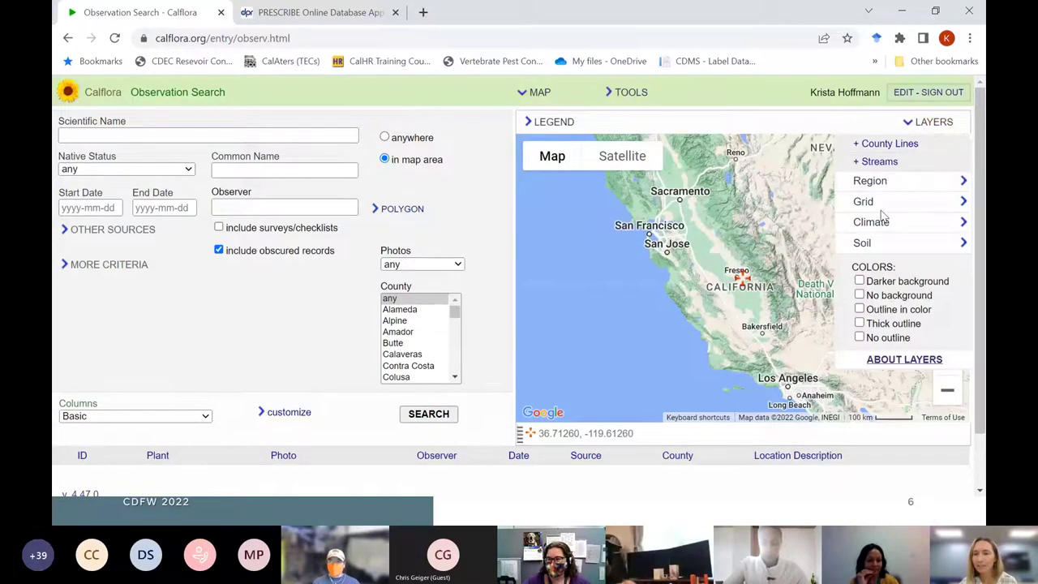
left_click(874, 182)
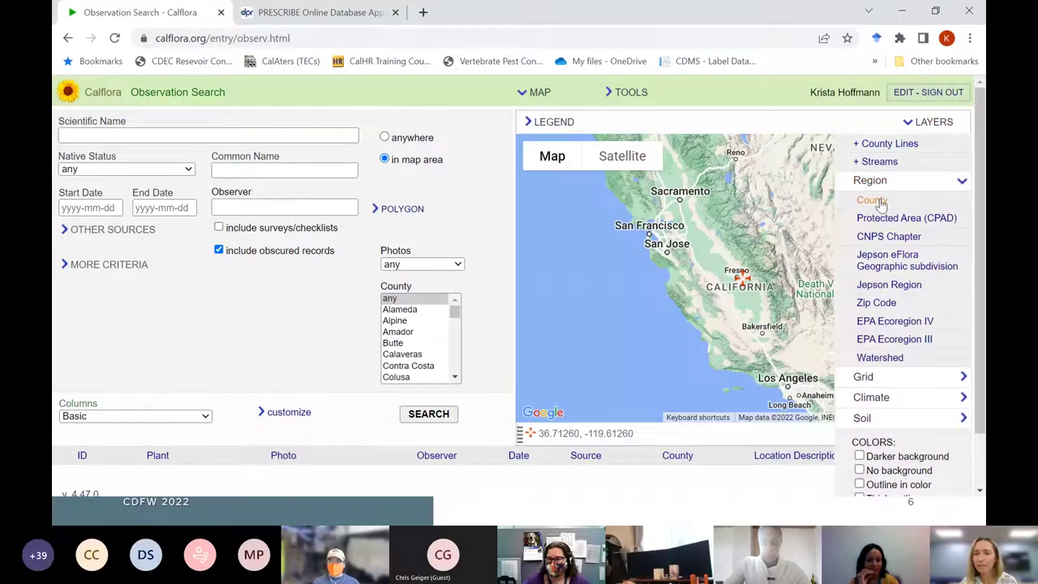
left_click(883, 218)
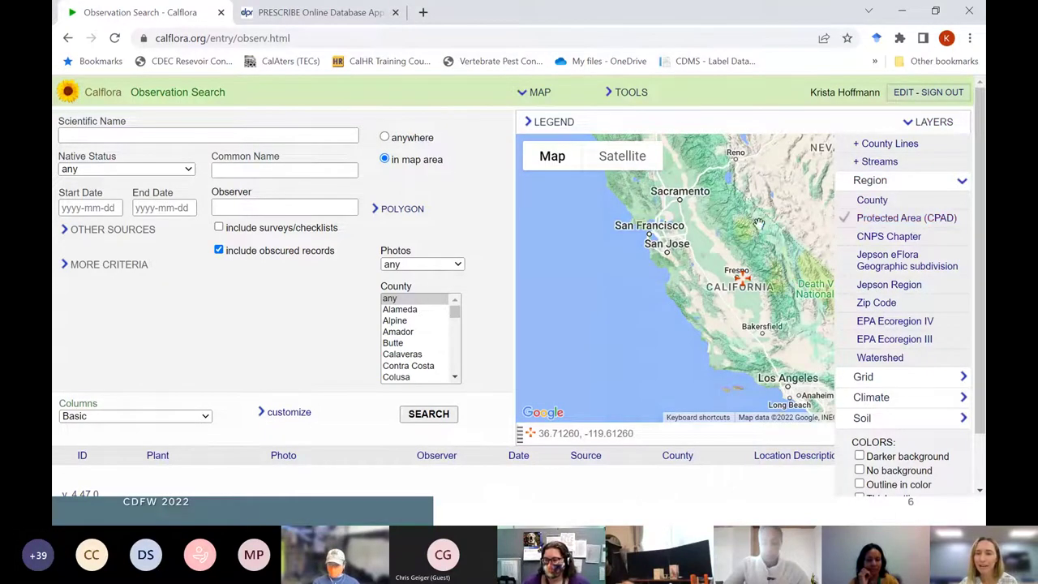
left_click(932, 123)
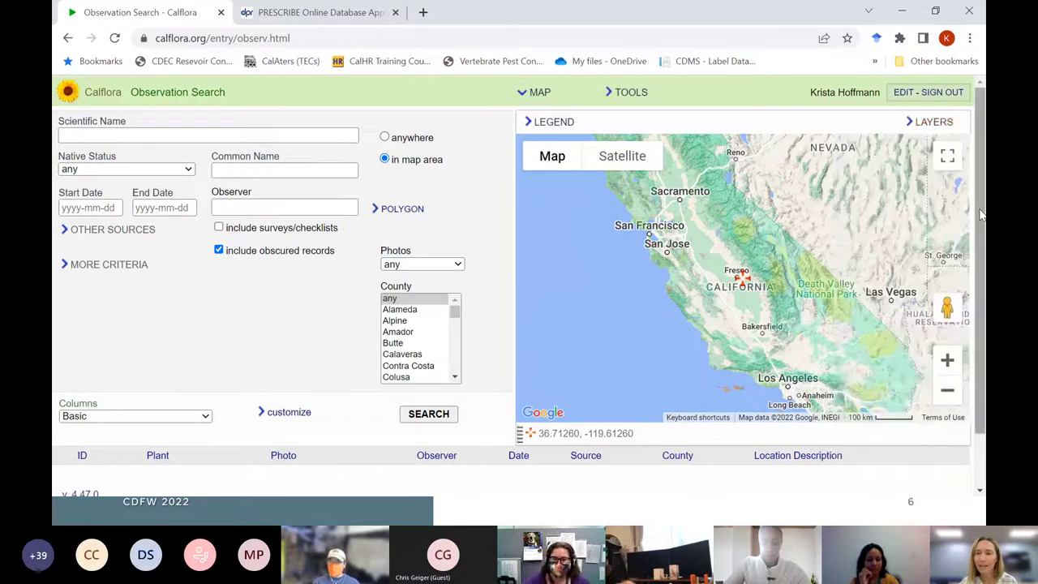
Pick the San Francisco Watershed Lands protected area west of San Mateo on the map and limit the search to the selected area
left_click(944, 364)
left_click(946, 361)
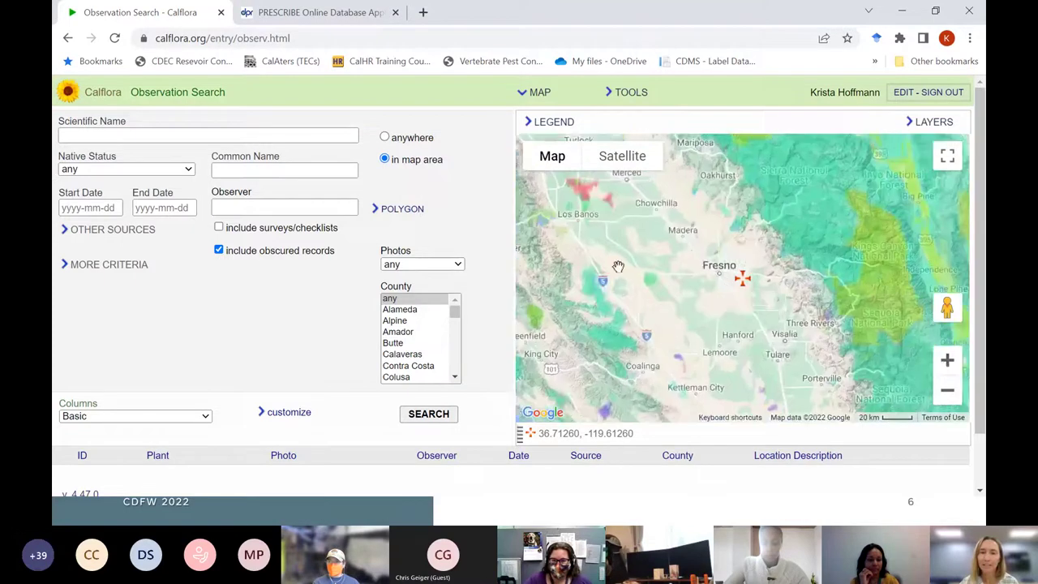
left_click_drag(611, 217, 860, 355)
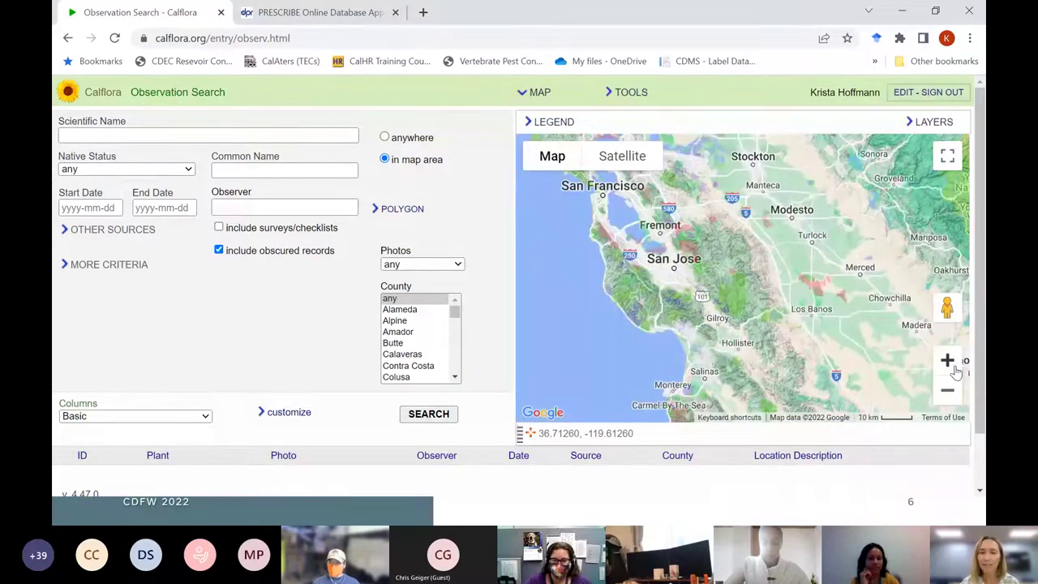
left_click(947, 362)
left_click_drag(641, 277, 865, 305)
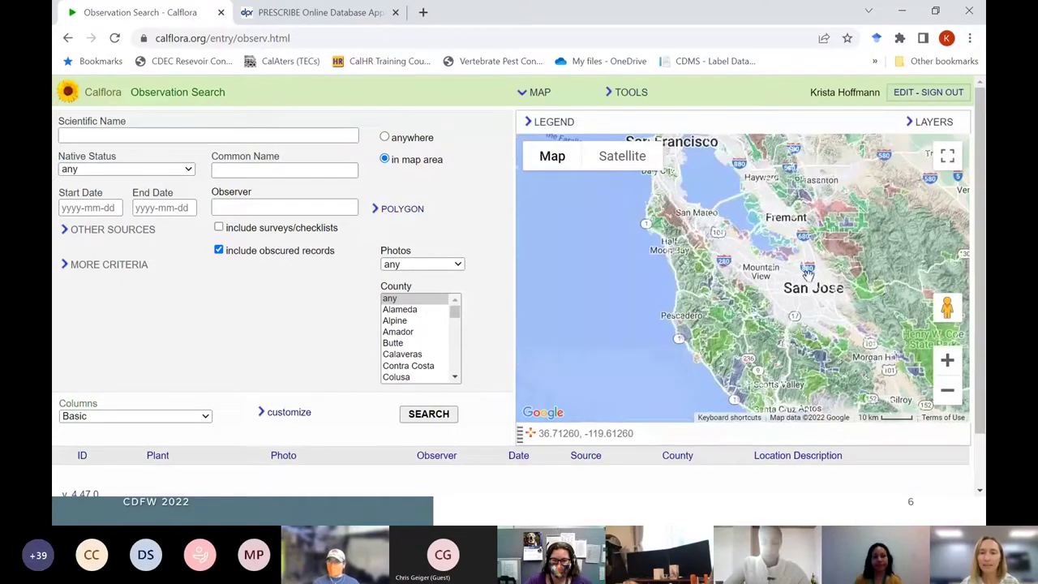
left_click_drag(644, 216, 678, 225)
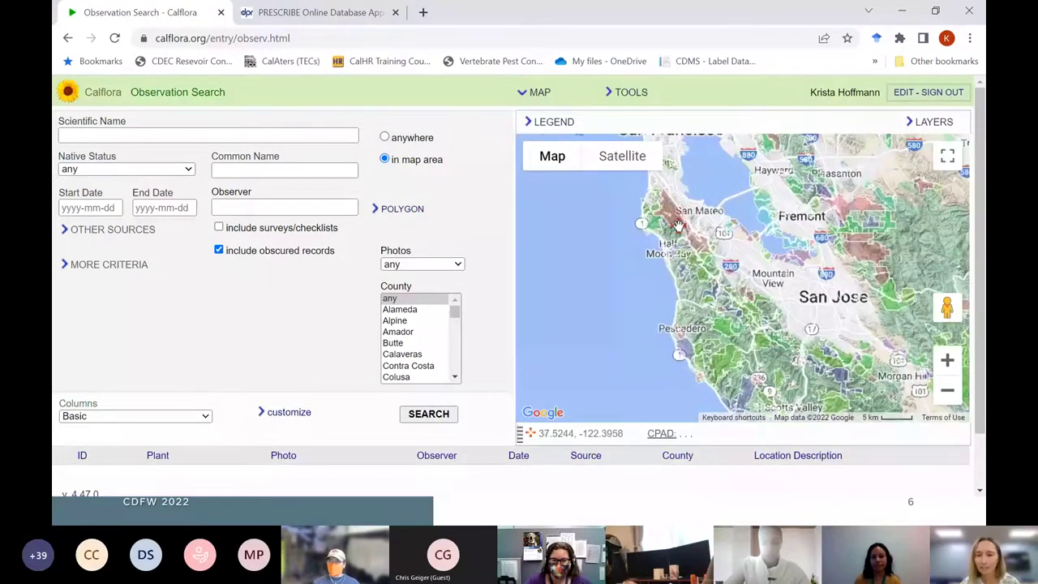
scroll(678, 226, "up", 1)
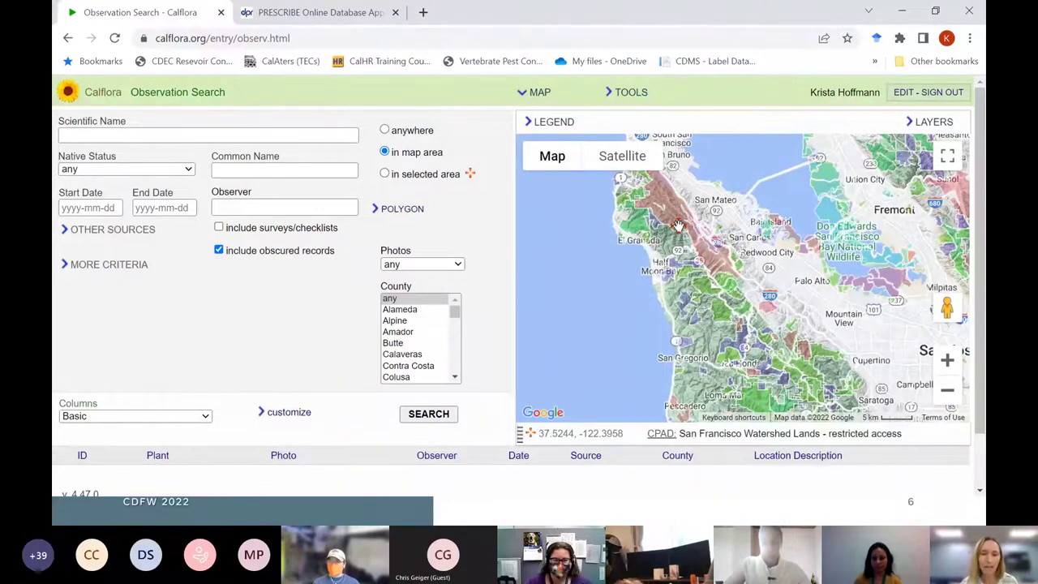
left_click(385, 174)
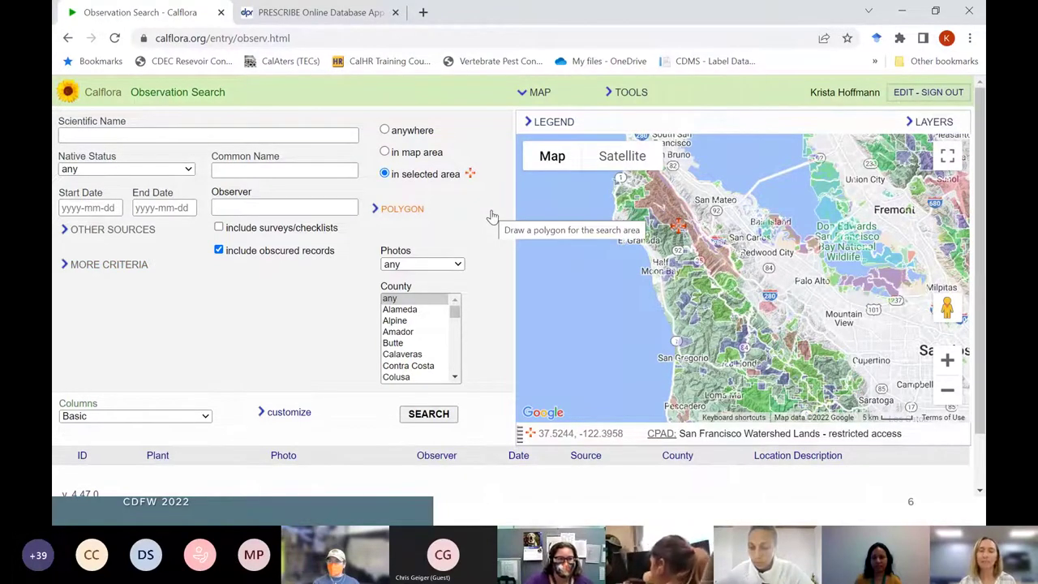
Show the available Observation Search tools and dismiss the error notice covering them
left_click(607, 94)
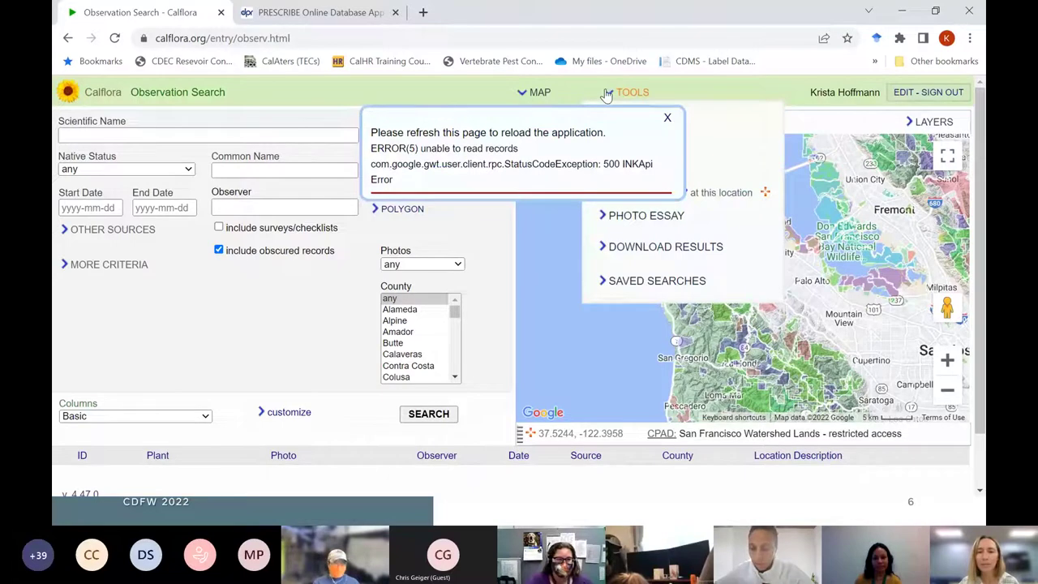
left_click(666, 116)
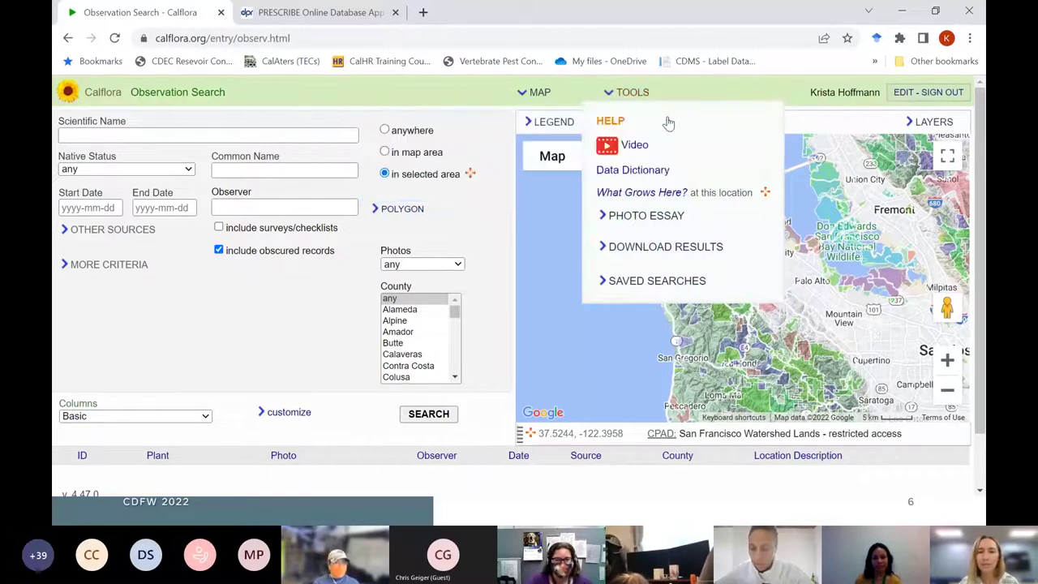
Open What Grows Here for the chosen location and show its area criteria with the polygon drawing options
left_click(630, 194)
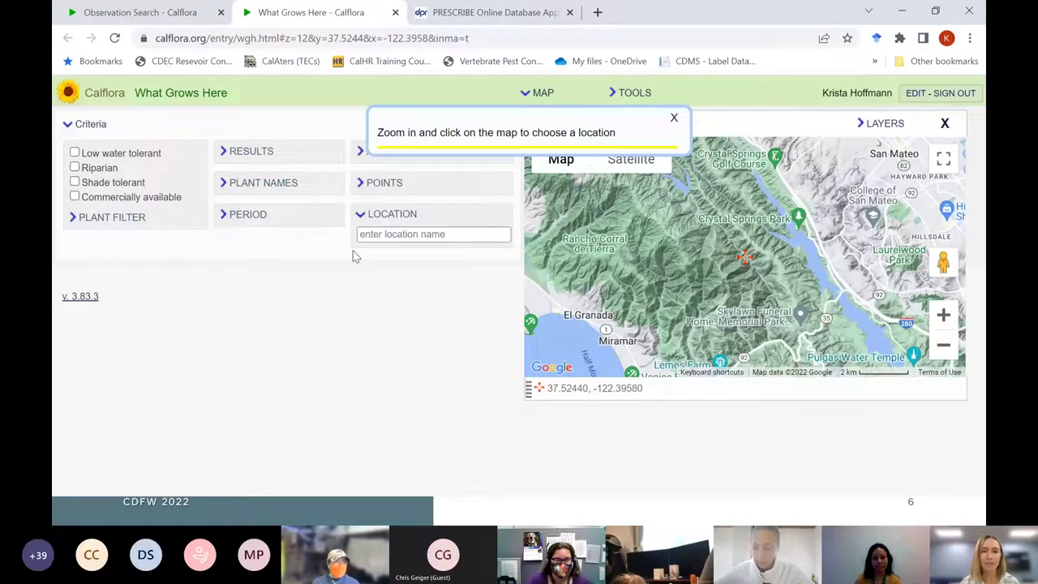
left_click(378, 154)
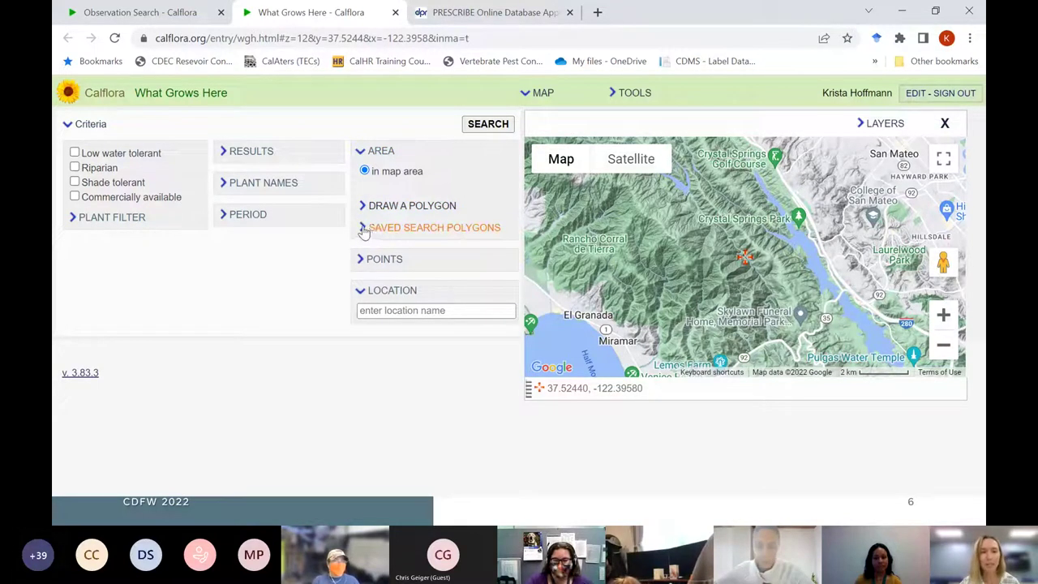
left_click(364, 207)
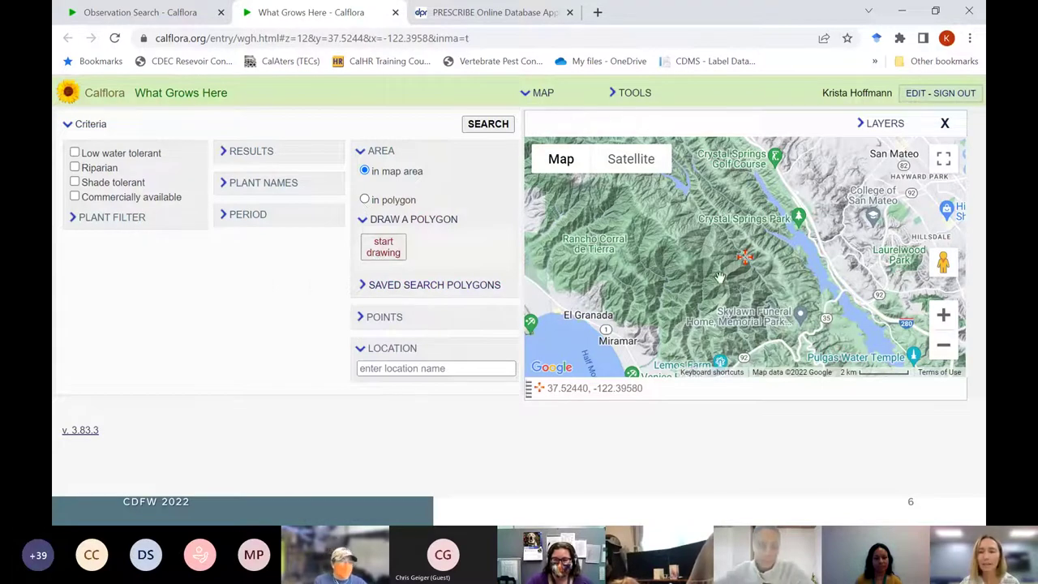
Draw a five-point search polygon around the Presidio of San Francisco to limit the search area
scroll(719, 277, "down", 3)
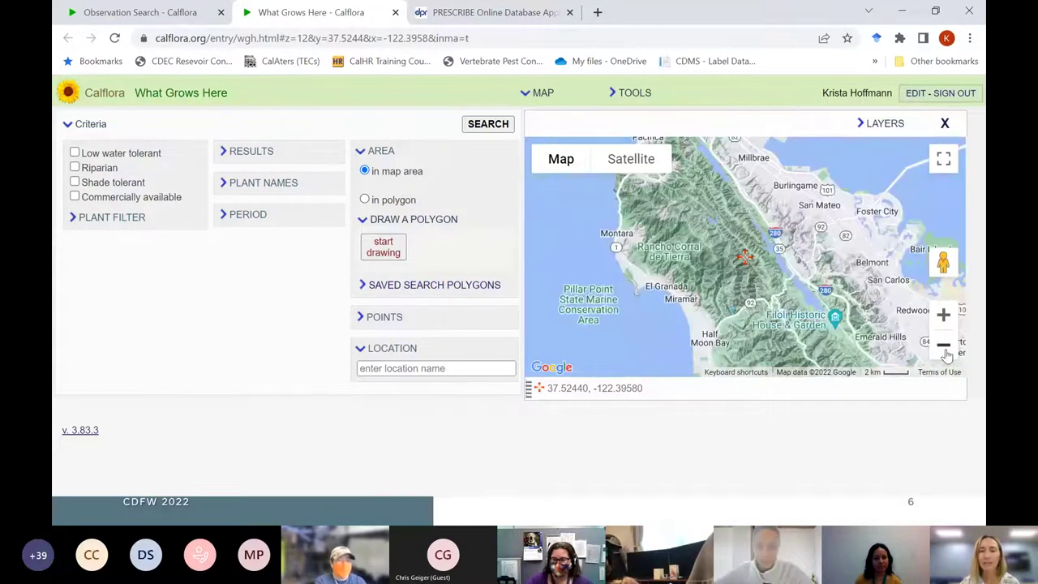
left_click_drag(762, 339, 776, 382)
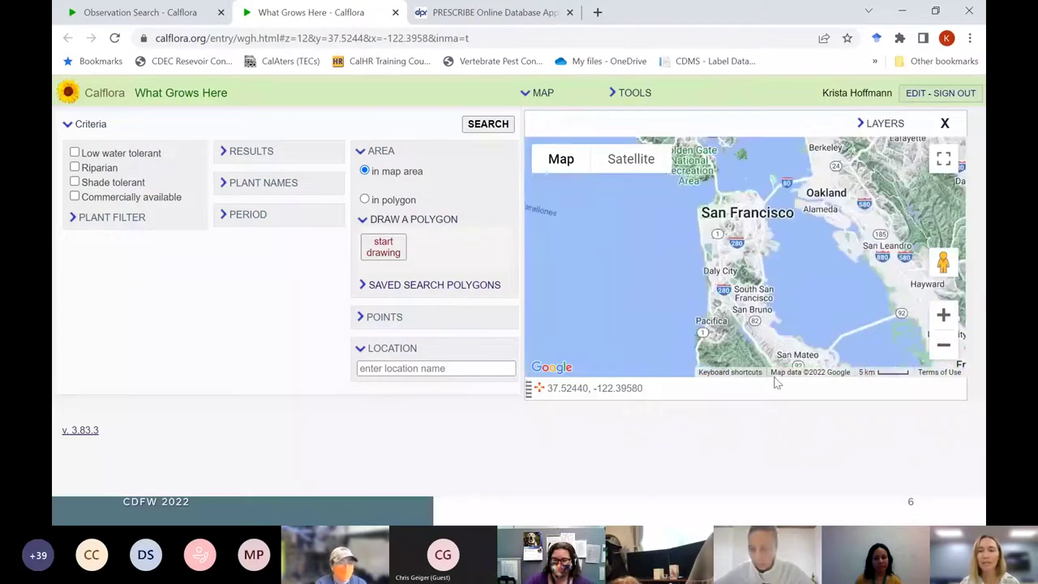
left_click_drag(733, 231, 803, 275)
left_click(943, 318)
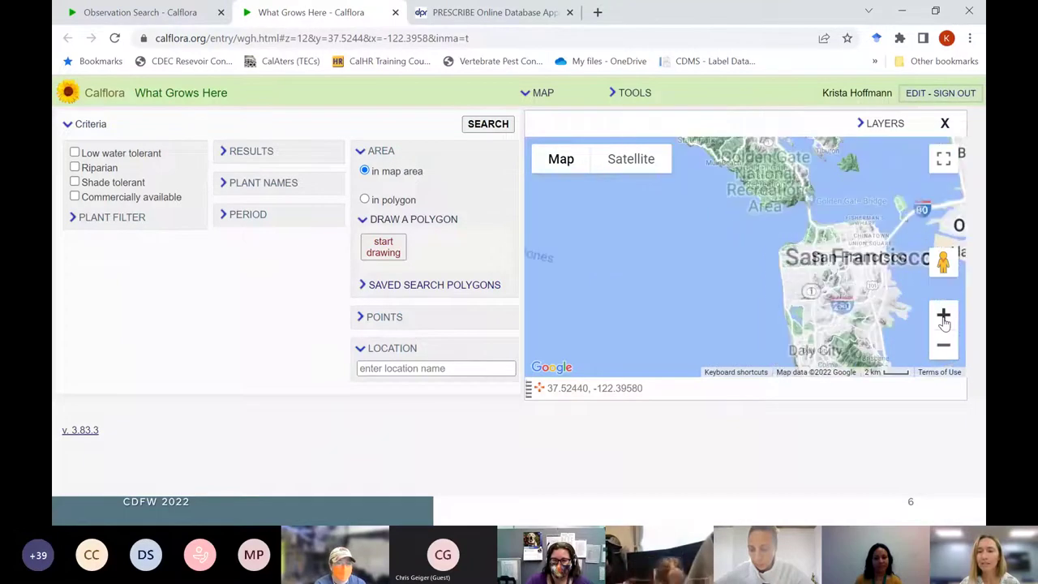
left_click(943, 318)
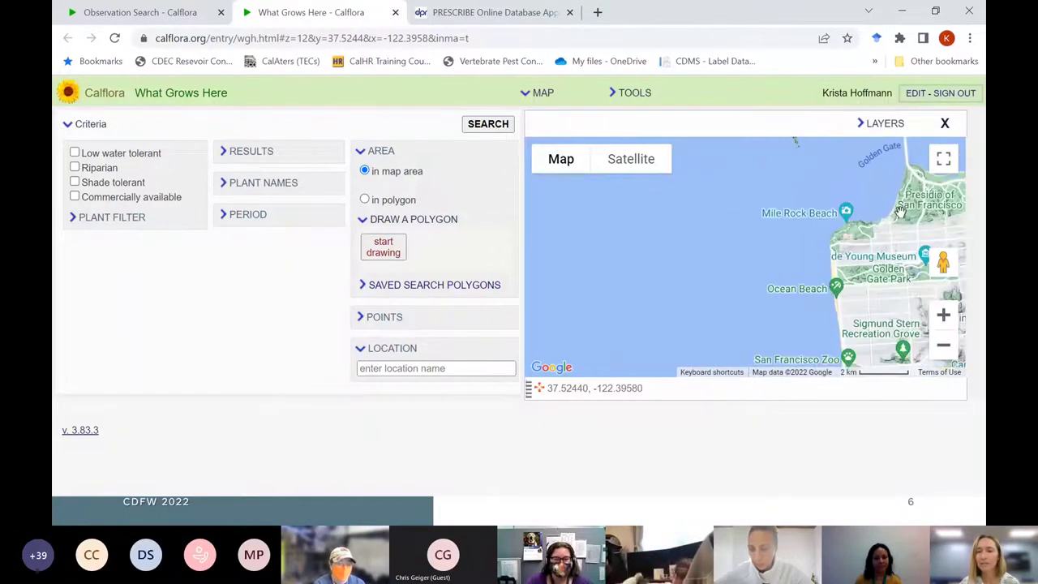
left_click_drag(892, 267, 704, 259)
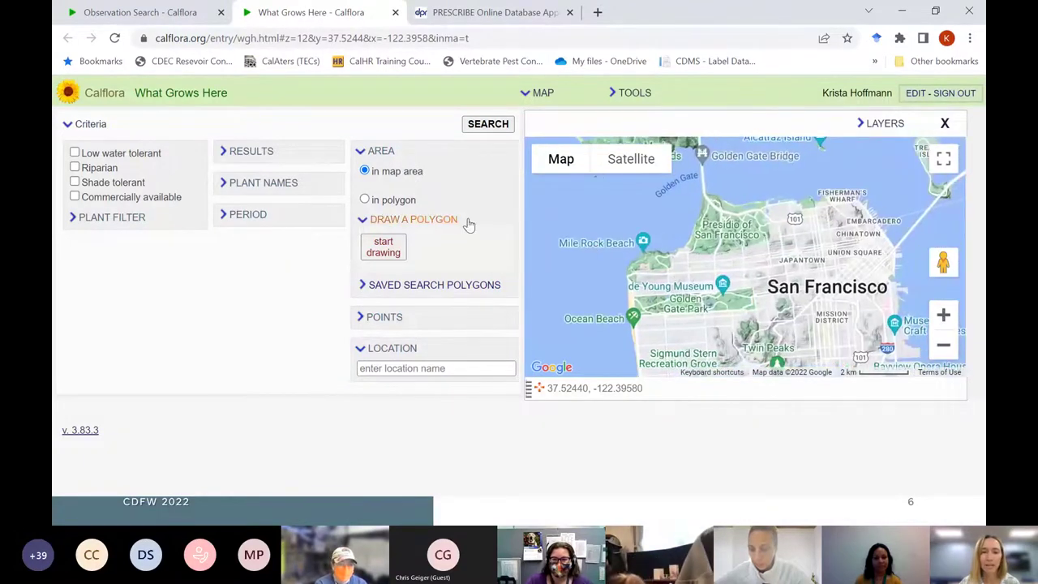
left_click(383, 250)
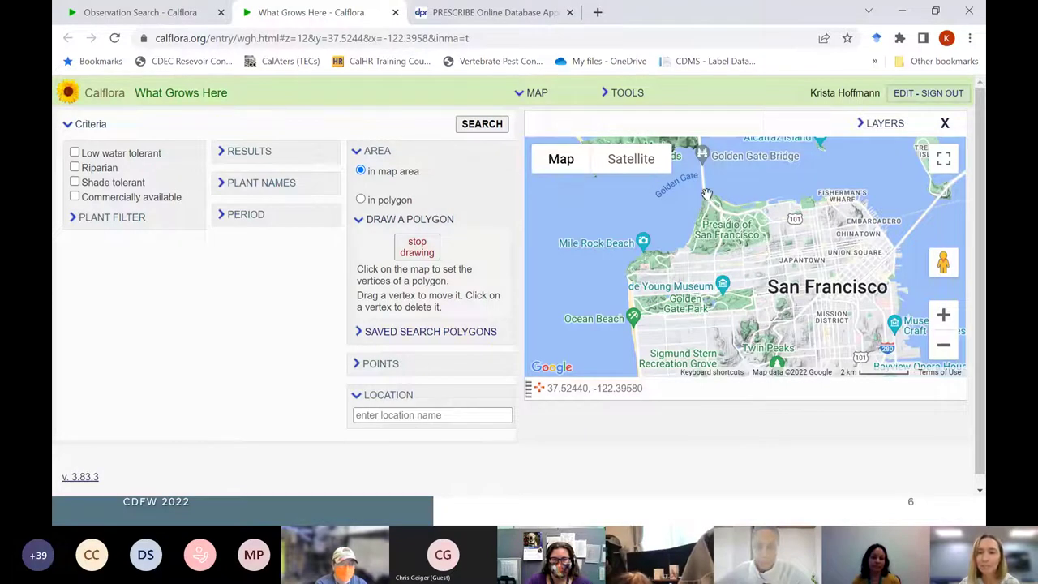
scroll(706, 195, "down", 1)
scroll(706, 194, "down", 1)
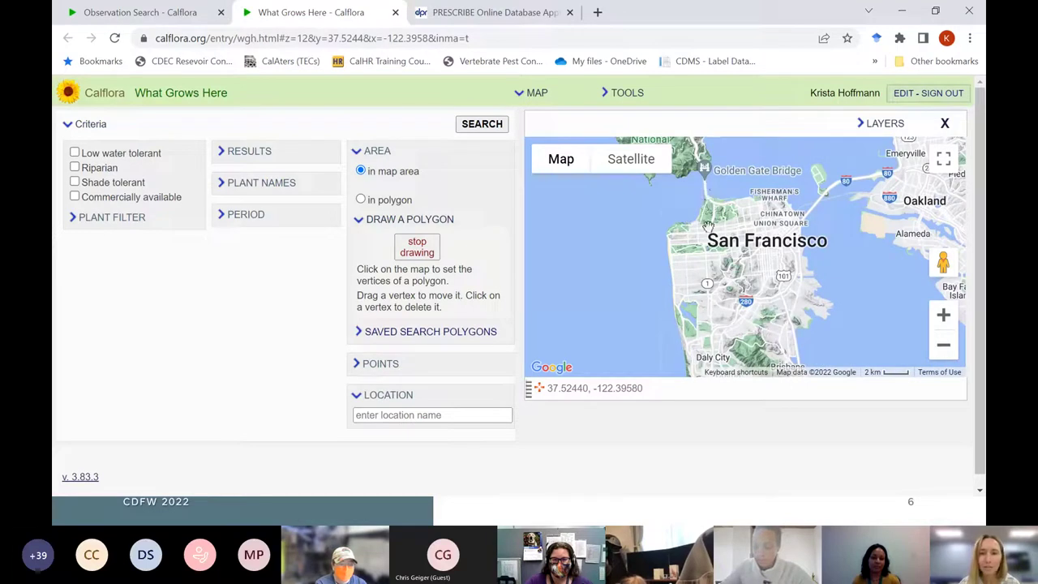
left_click(416, 248)
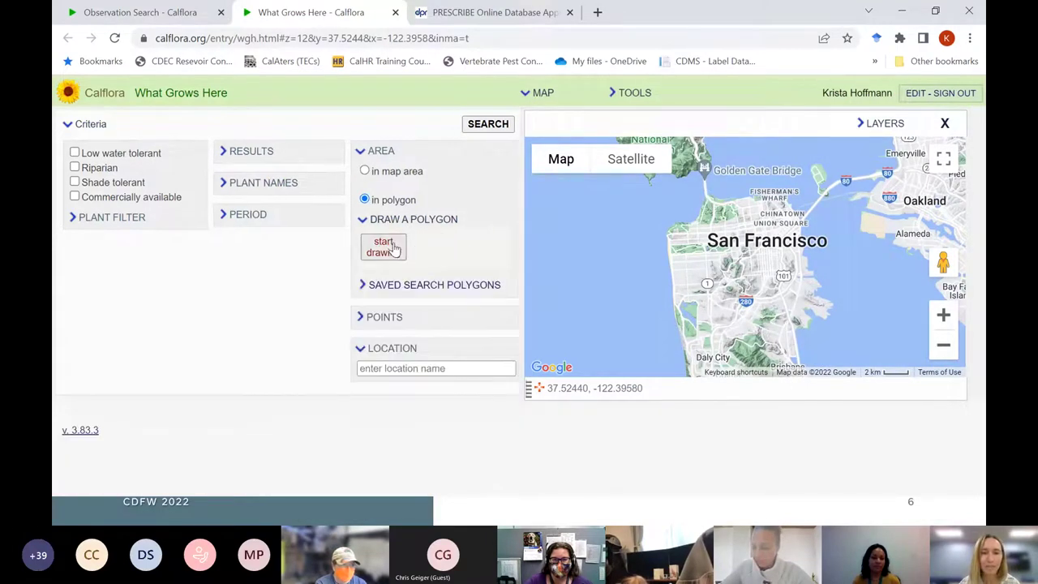
right_click(378, 248)
key("Escape")
left_click(380, 247)
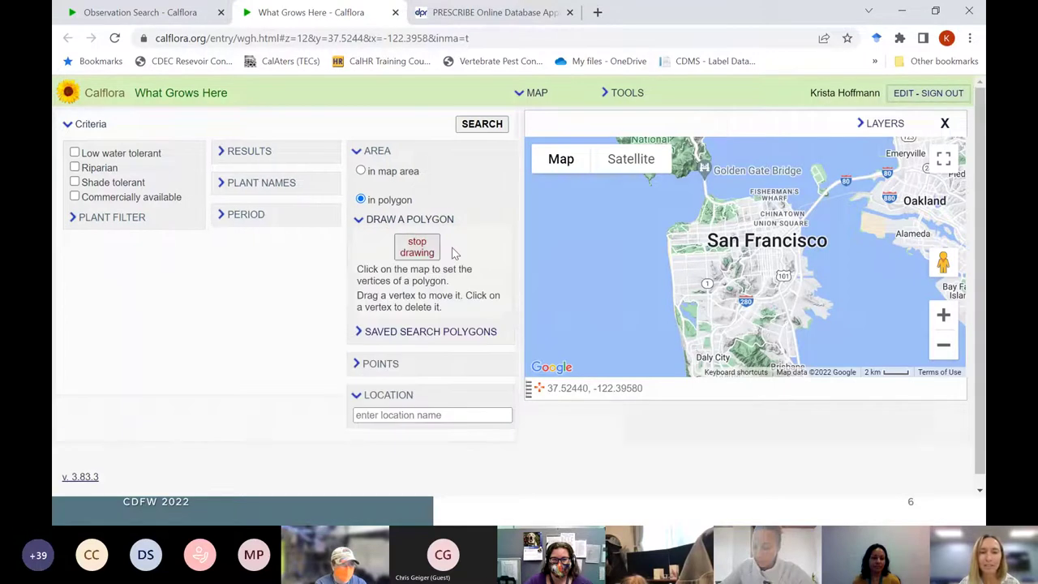
left_click(692, 215)
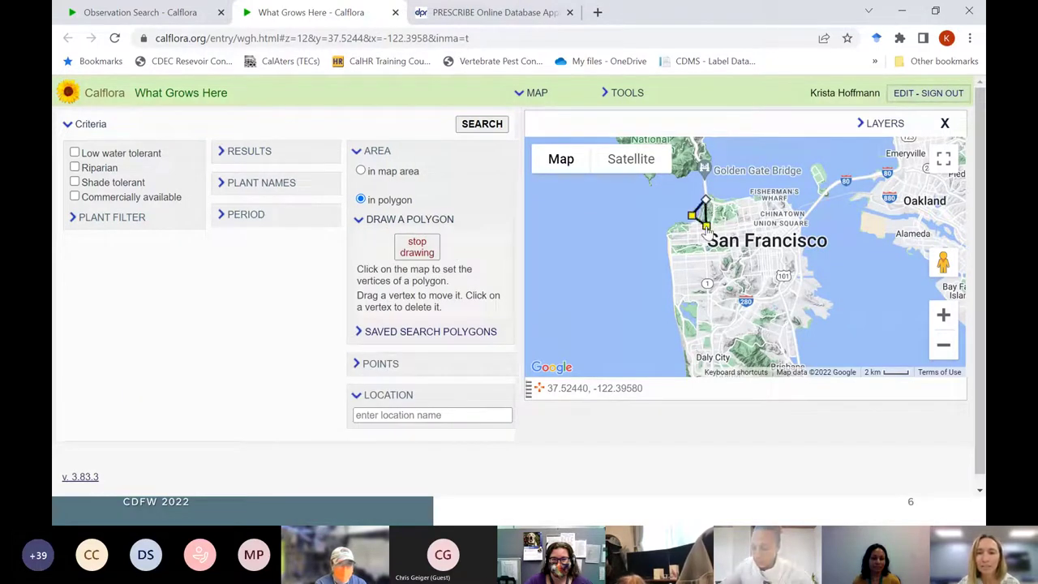
left_click(706, 225)
left_click(745, 221)
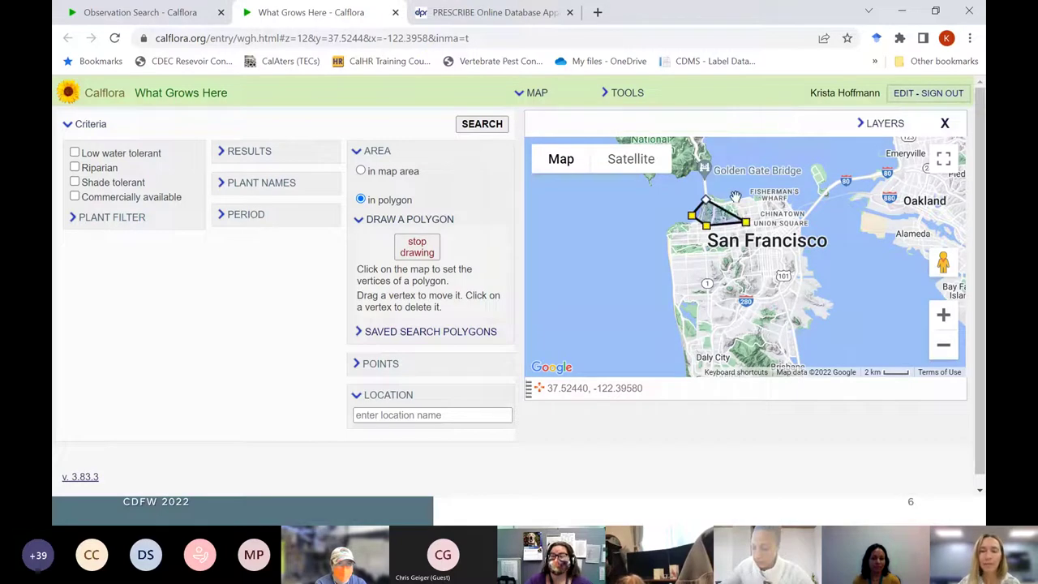
left_click(736, 197)
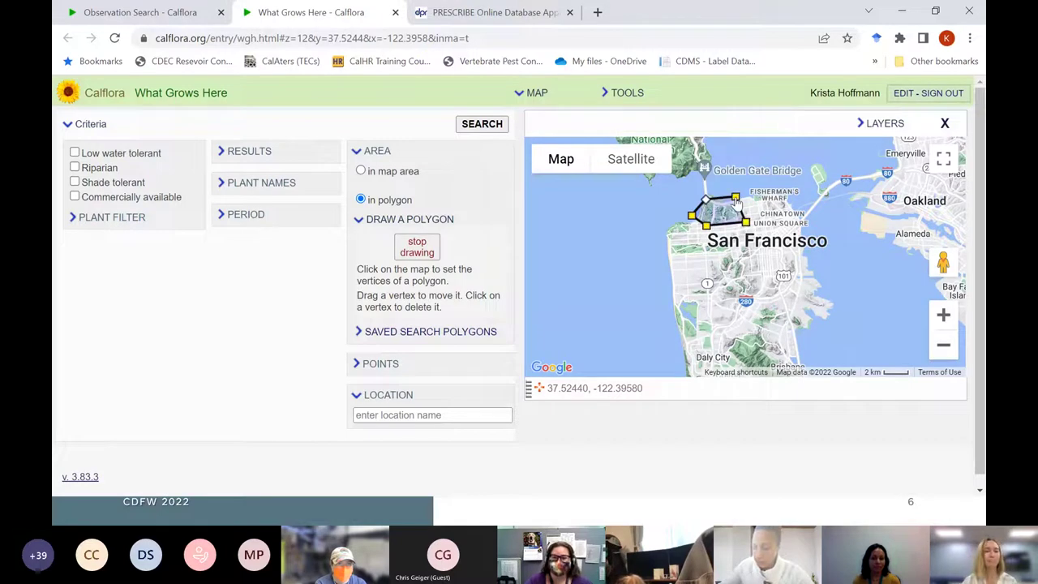
Show the plant filter criteria and search for plants of any status within the Presidio polygon
left_click(72, 217)
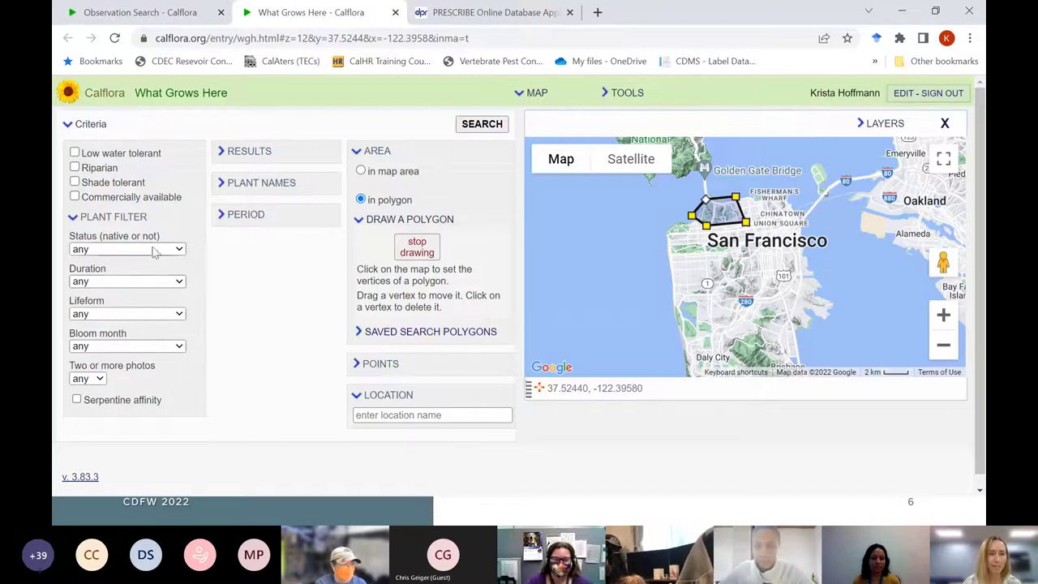
left_click(180, 252)
left_click(255, 271)
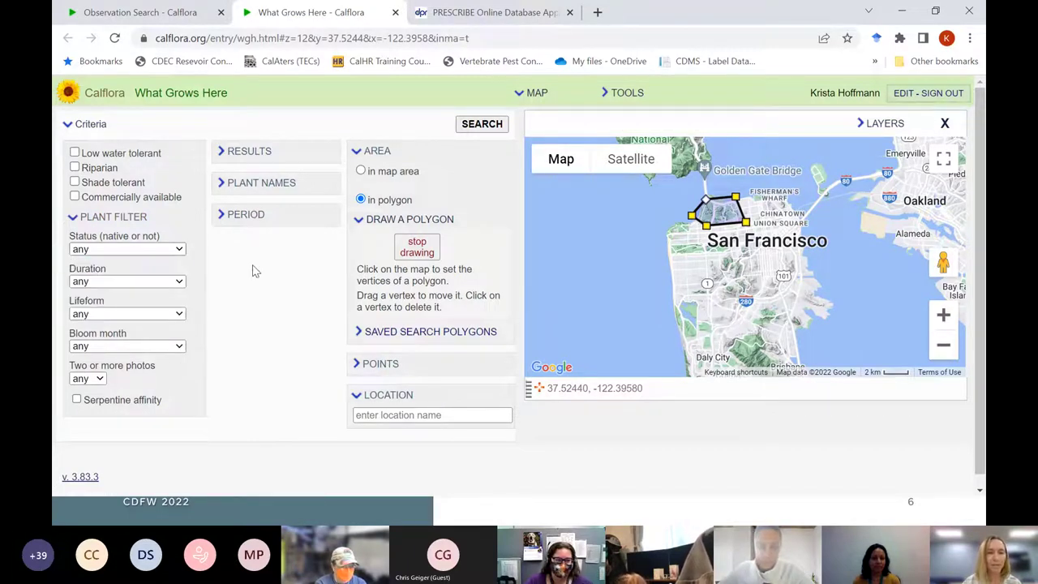
left_click(480, 124)
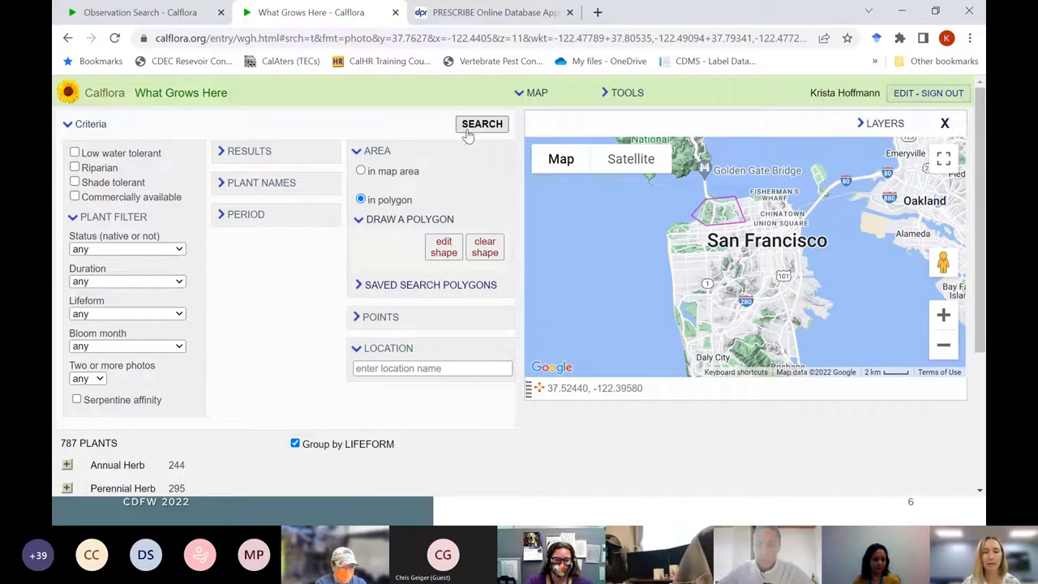
scroll(285, 304, "down", 3)
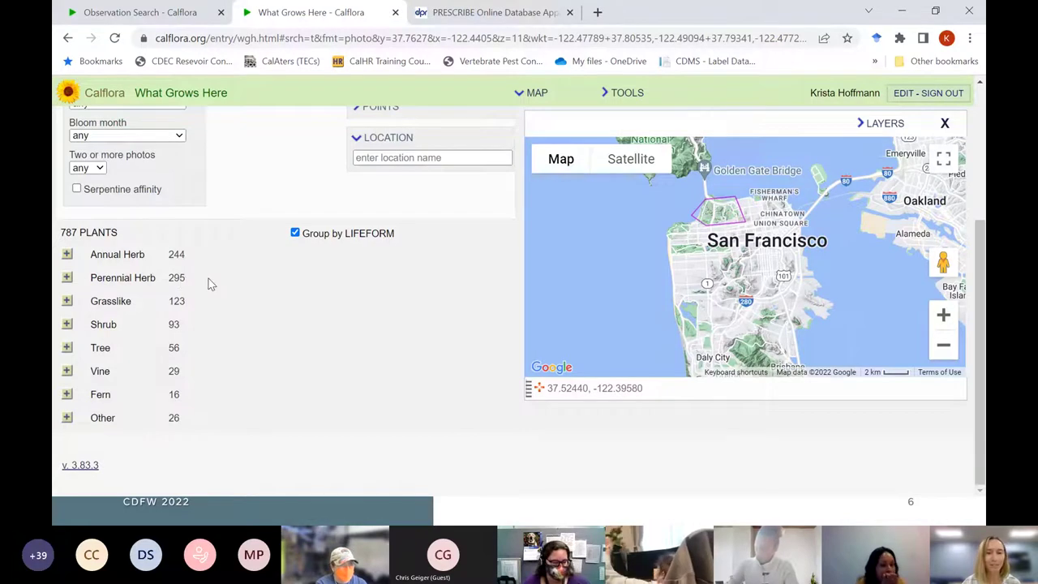
scroll(272, 283, "up", 3)
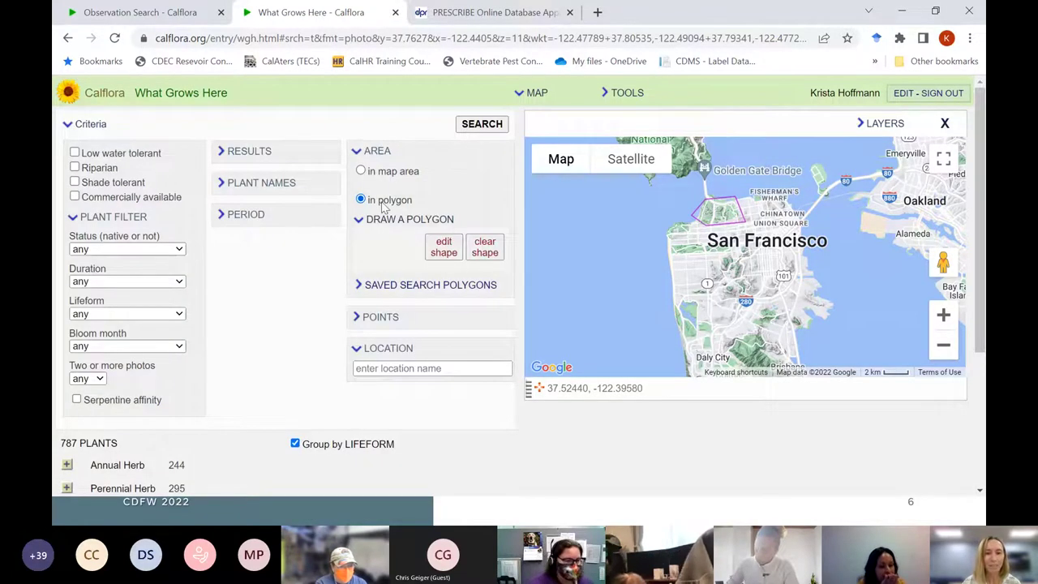
Set the plant status filter to Cal-IPC listed and search the Presidio polygon again
left_click(602, 94)
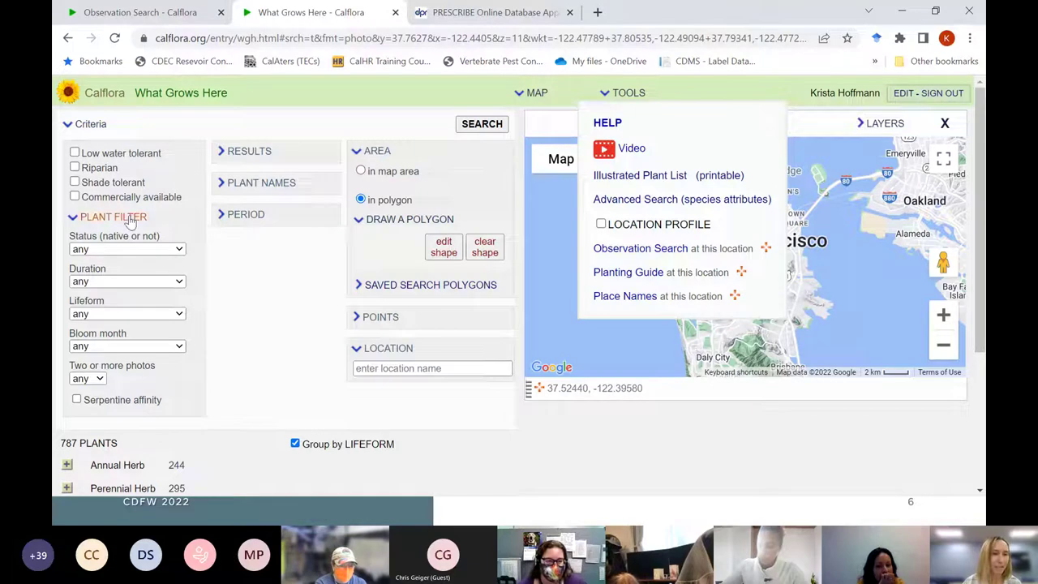
left_click(178, 250)
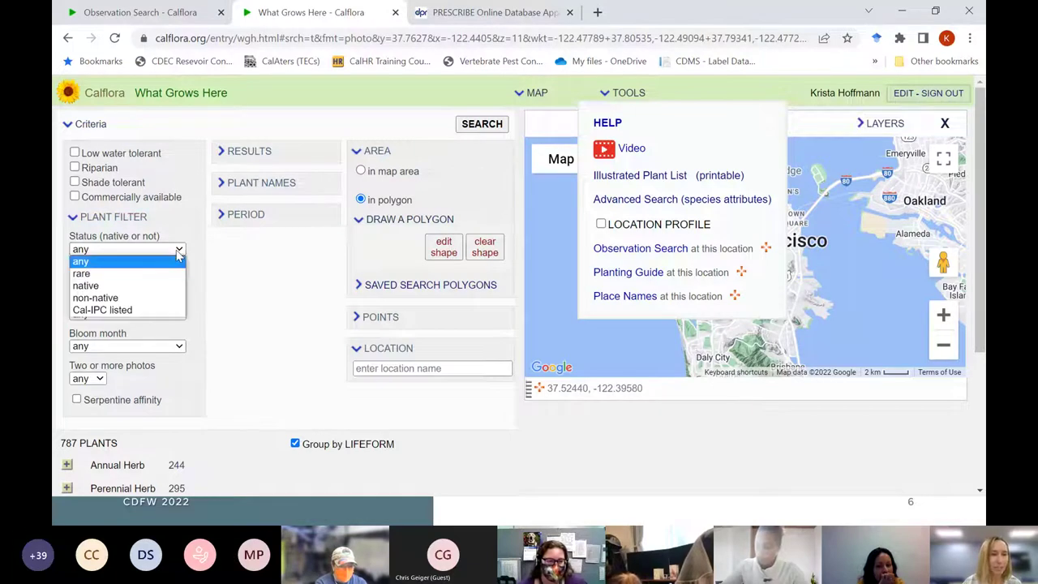
left_click(131, 309)
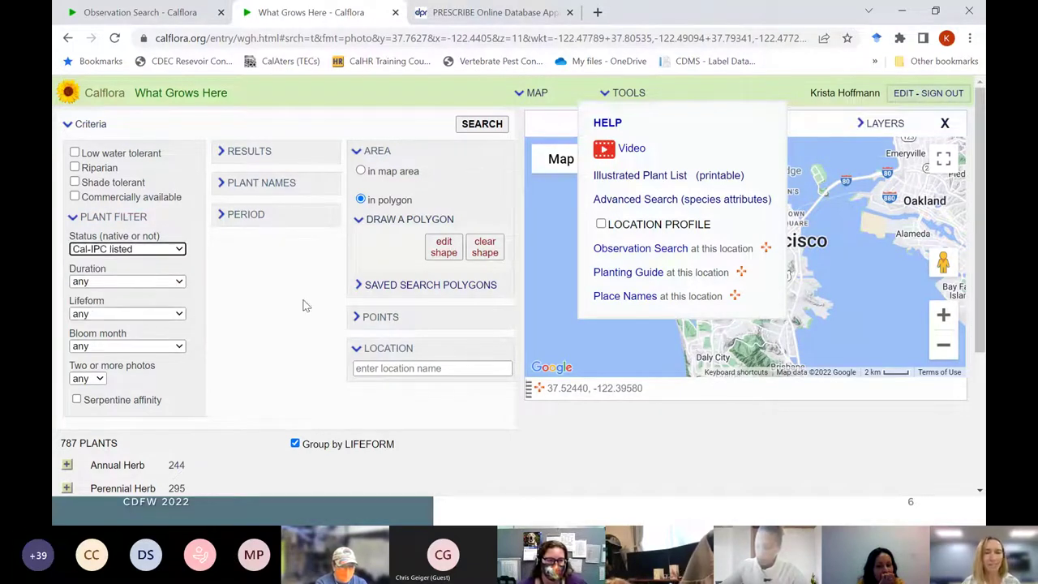
left_click(479, 124)
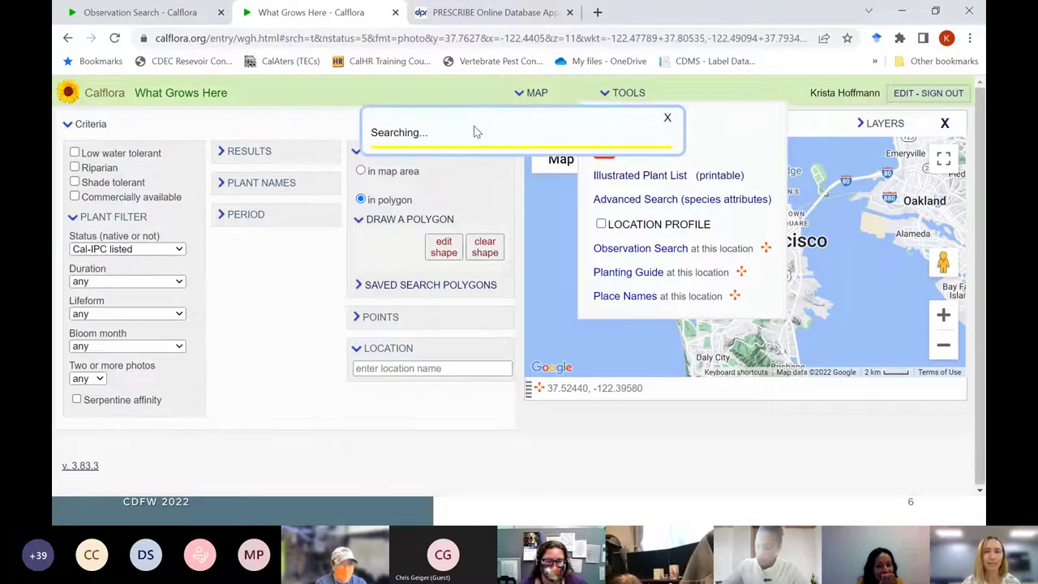
scroll(287, 307, "down", 1)
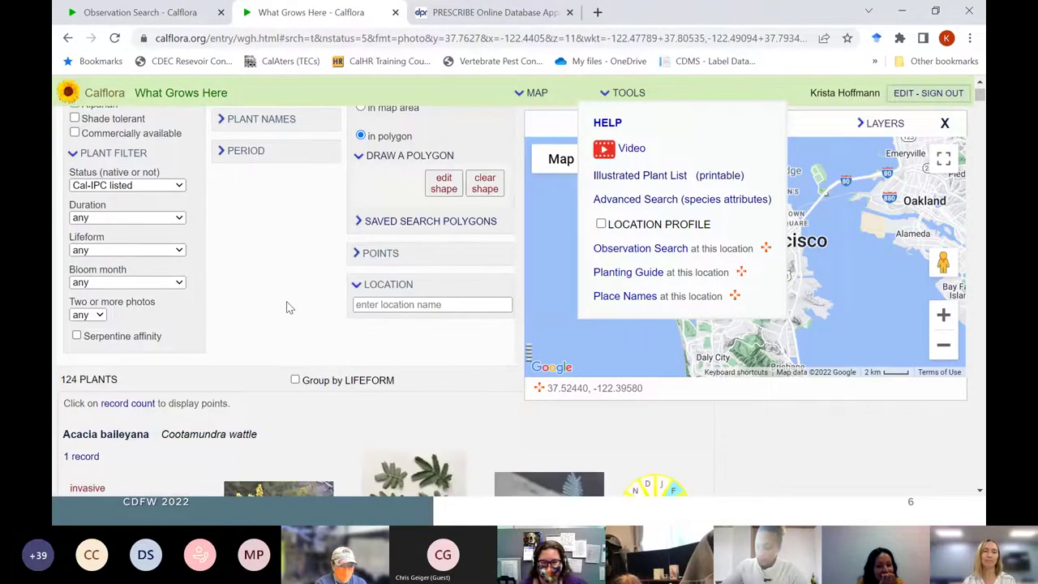
scroll(288, 307, "down", 1)
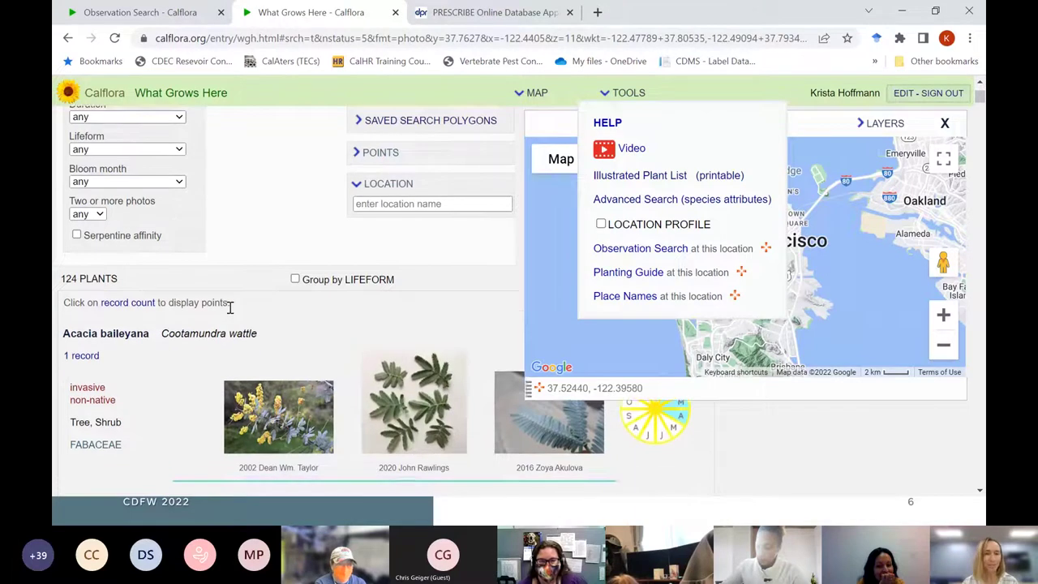
scroll(229, 314, "up", 2)
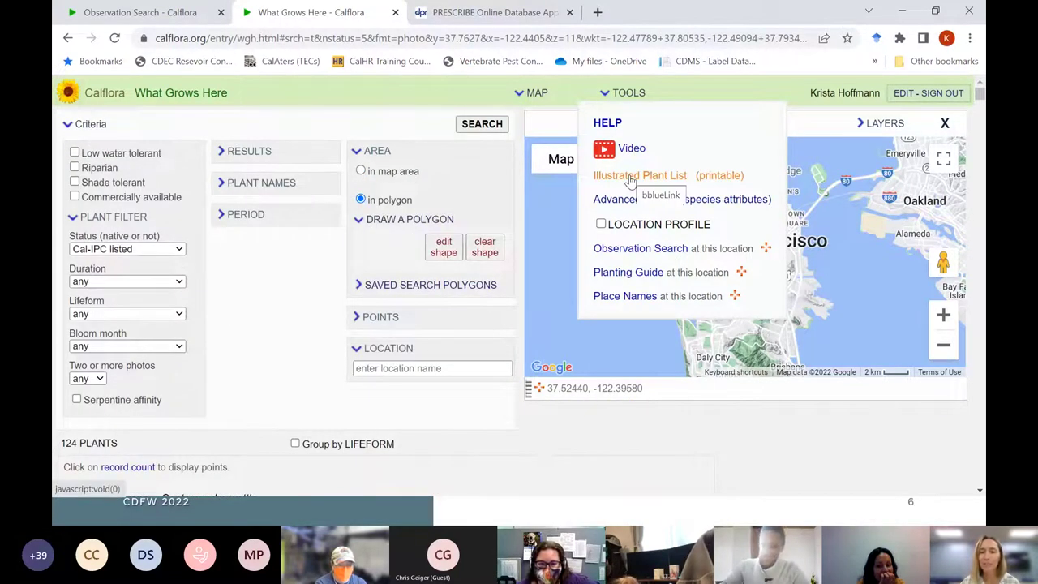
Open the printable Illustrated Plant List for the Cal-IPC listed results and review its species entries, photos and bloom periods
left_click(631, 176)
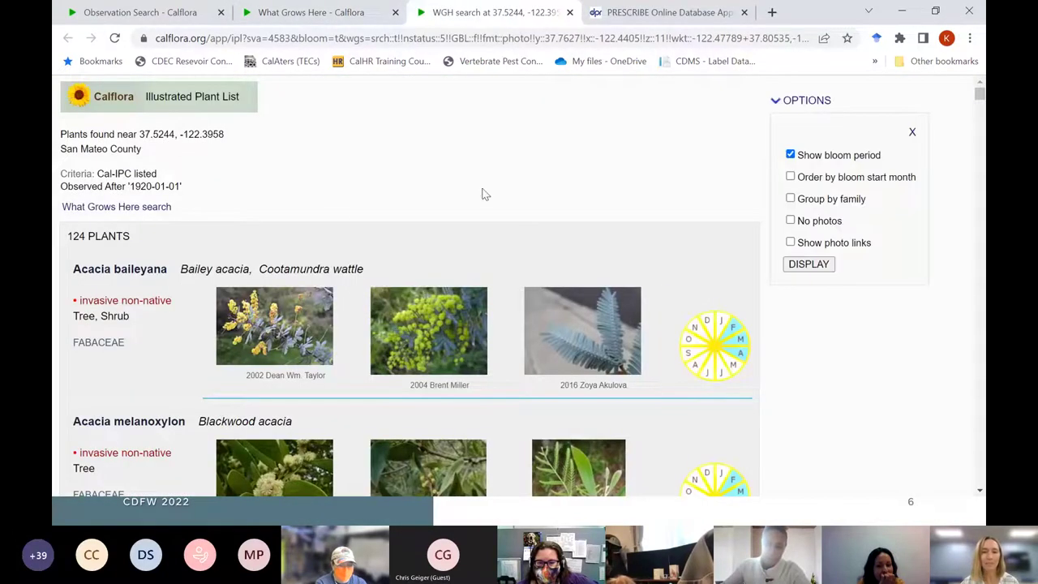
scroll(336, 215, "down", 1)
scroll(337, 214, "up", 1)
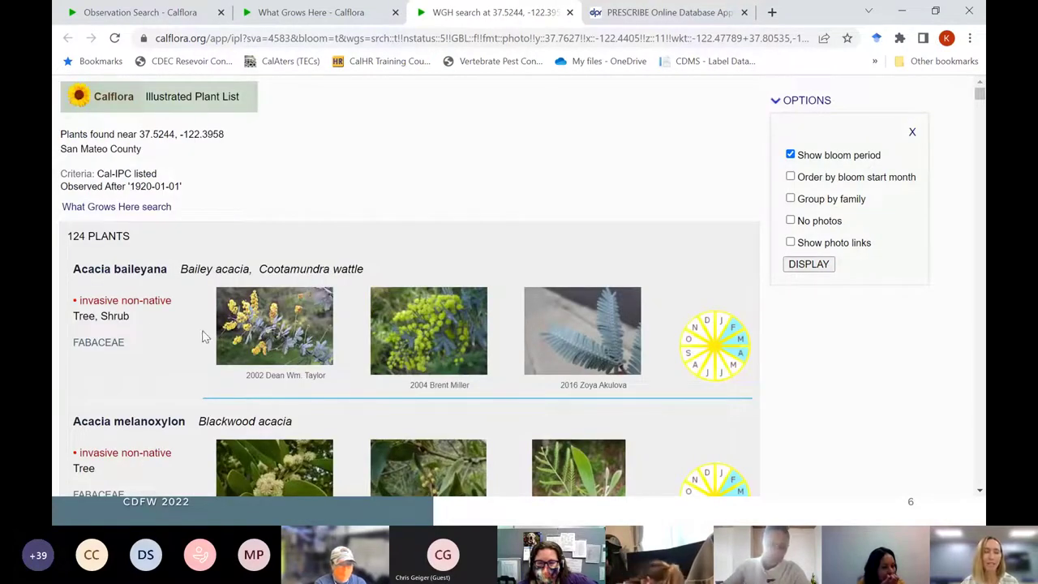
scroll(150, 335, "down", 1)
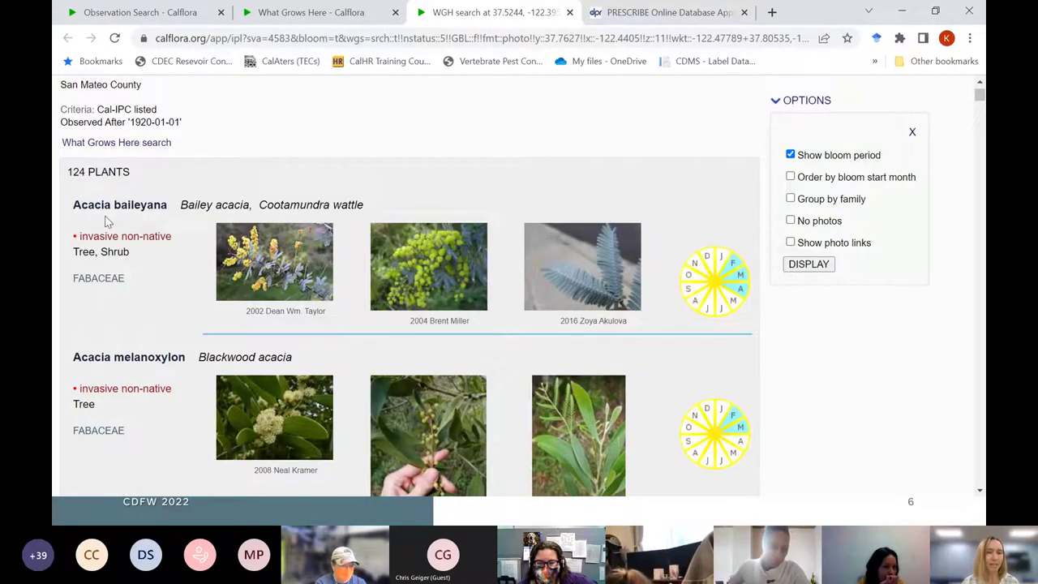
scroll(186, 313, "down", 1)
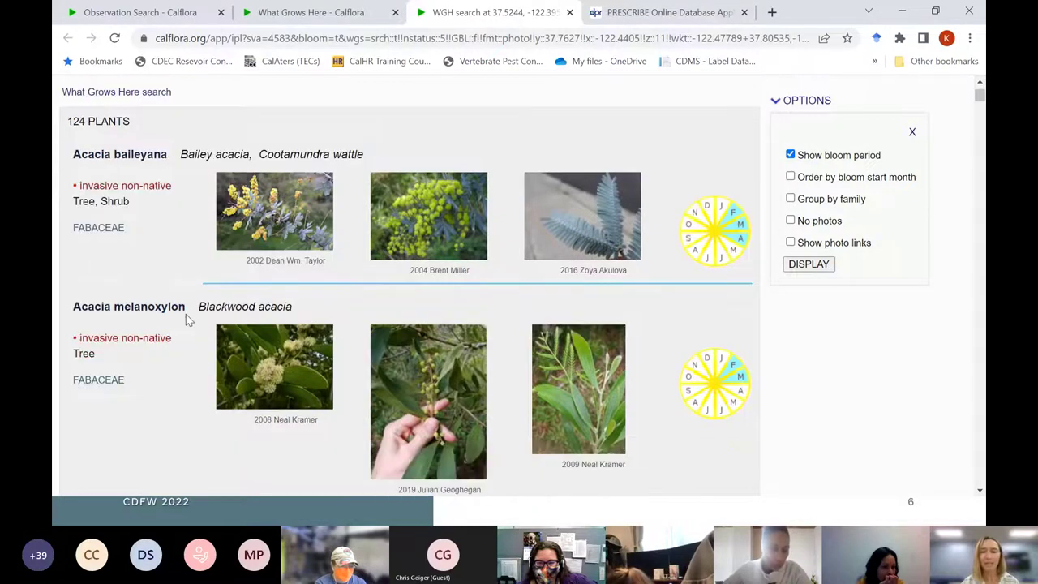
scroll(186, 313, "down", 1)
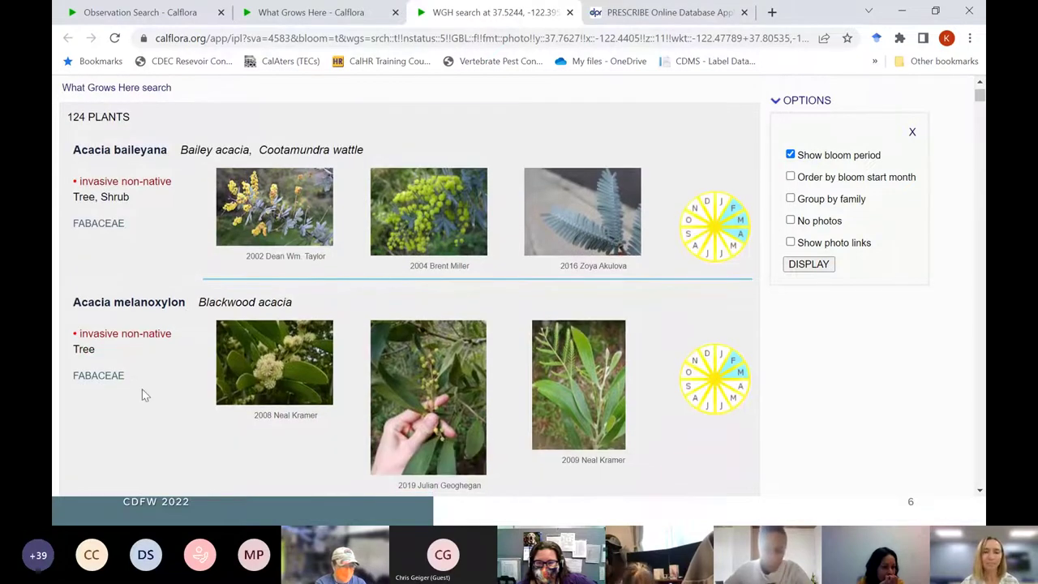
scroll(142, 395, "down", 5)
scroll(142, 395, "up", 7)
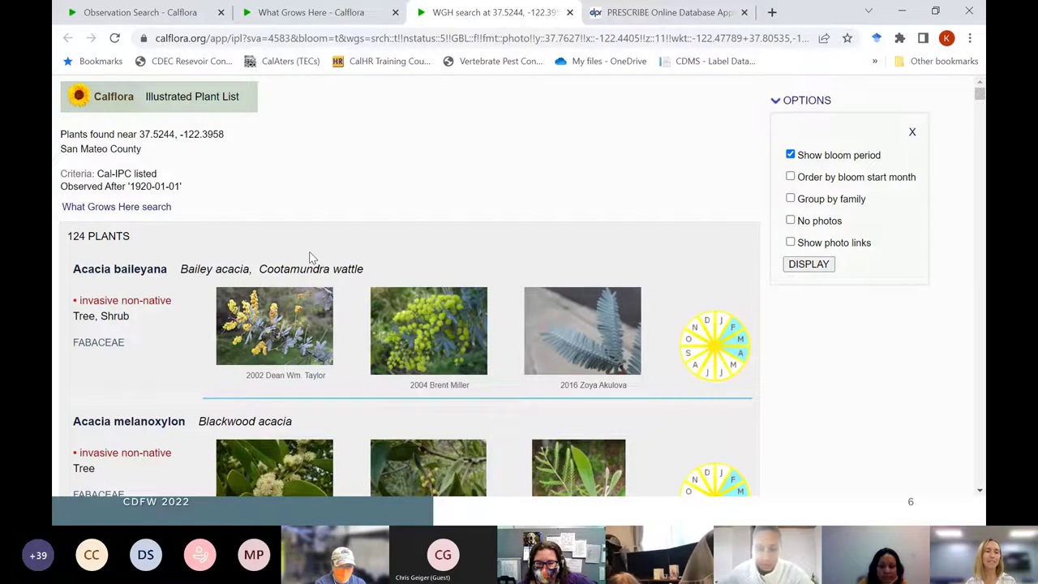
scroll(412, 208, "down", 2)
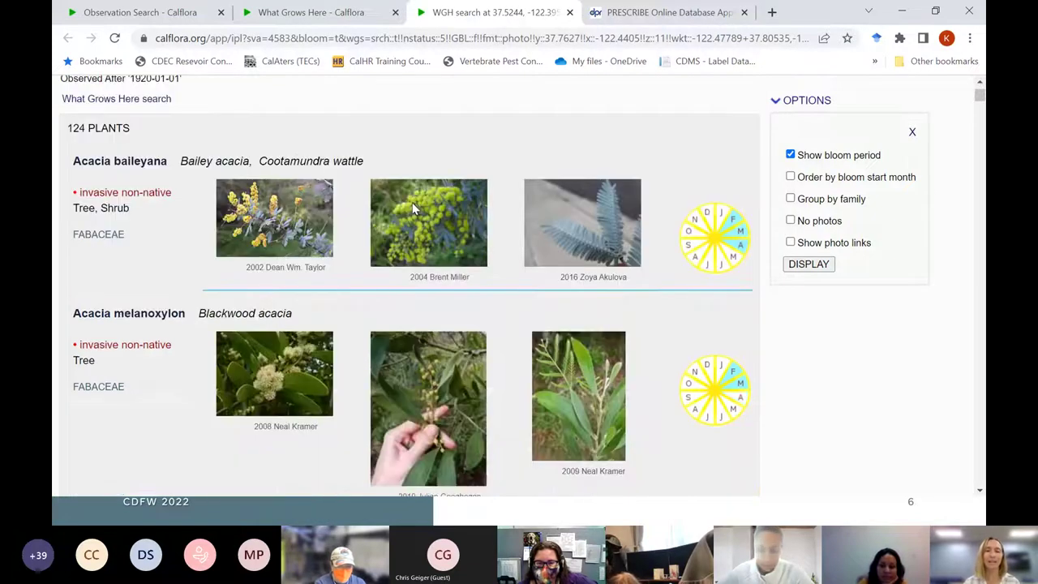
scroll(411, 208, "up", 2)
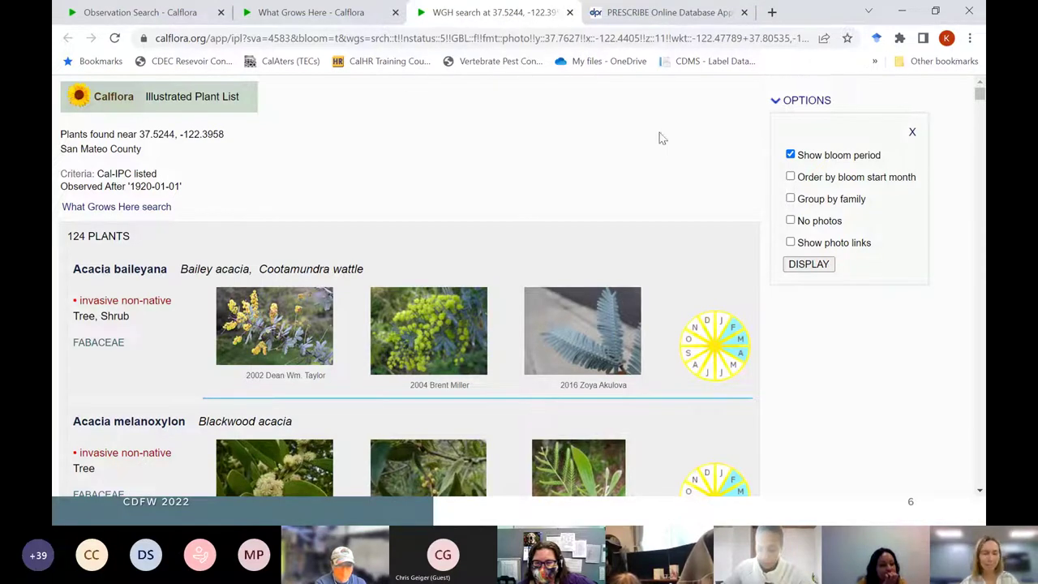
Switch from the illustrated plant list to the PowerPoint slide show
key("alt+Tab")
key("alt+Tab")
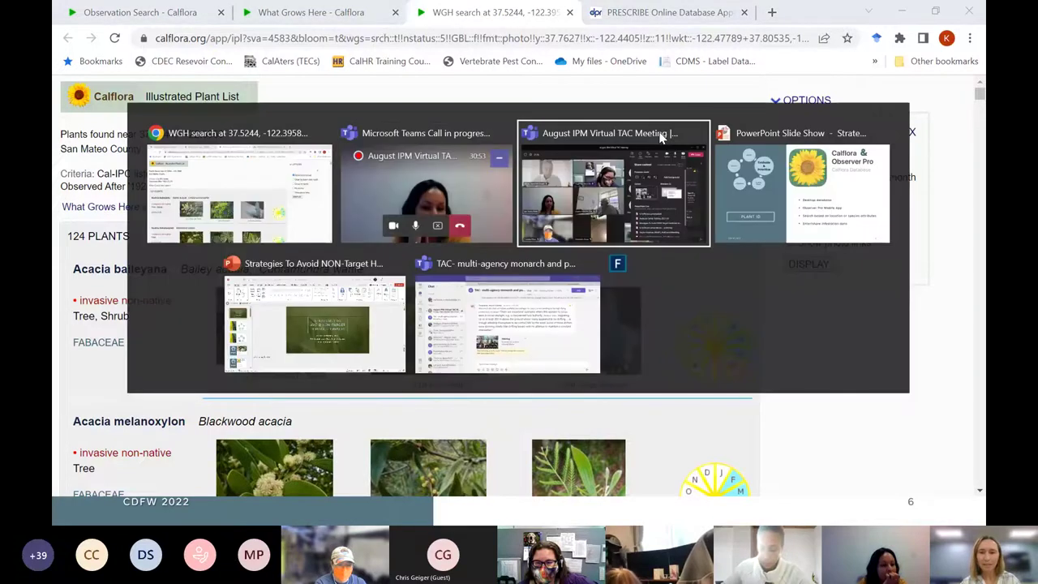
key("alt+Tab")
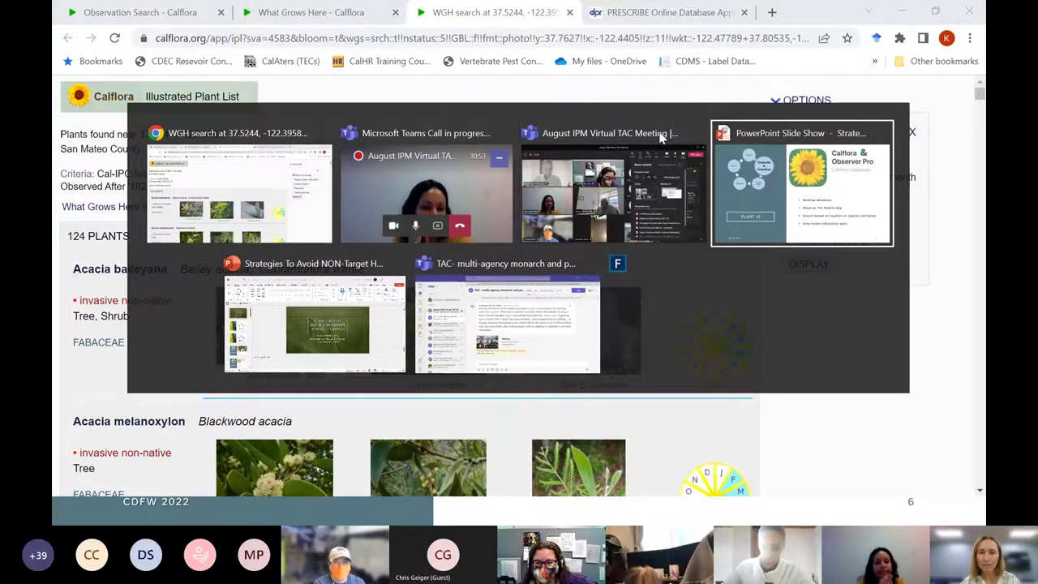
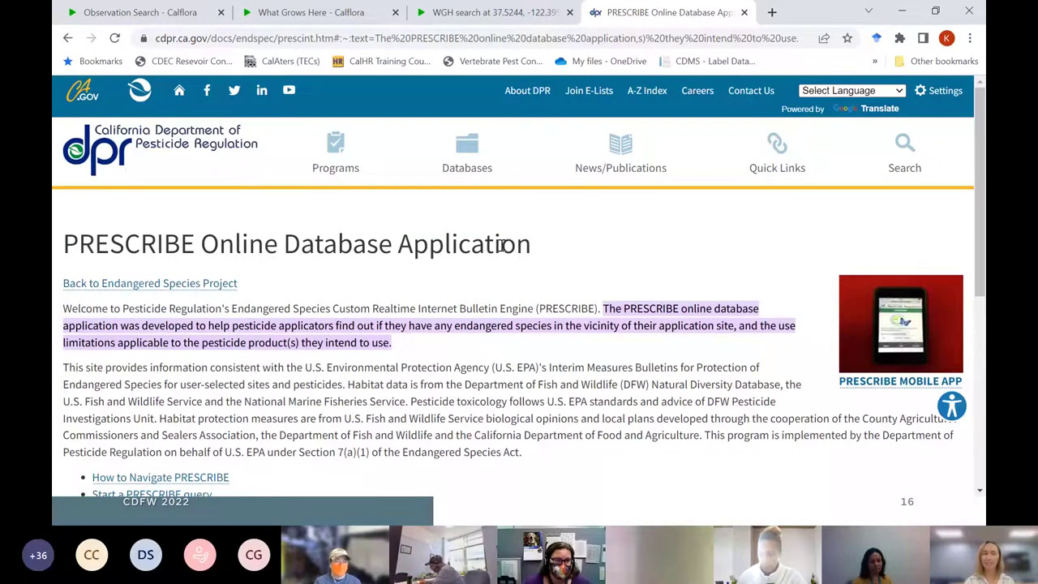
Read the PRESCRIBE Online Database Application overview, highlighting the sentence on where habitat protection measures come from
scroll(512, 252, "down", 1)
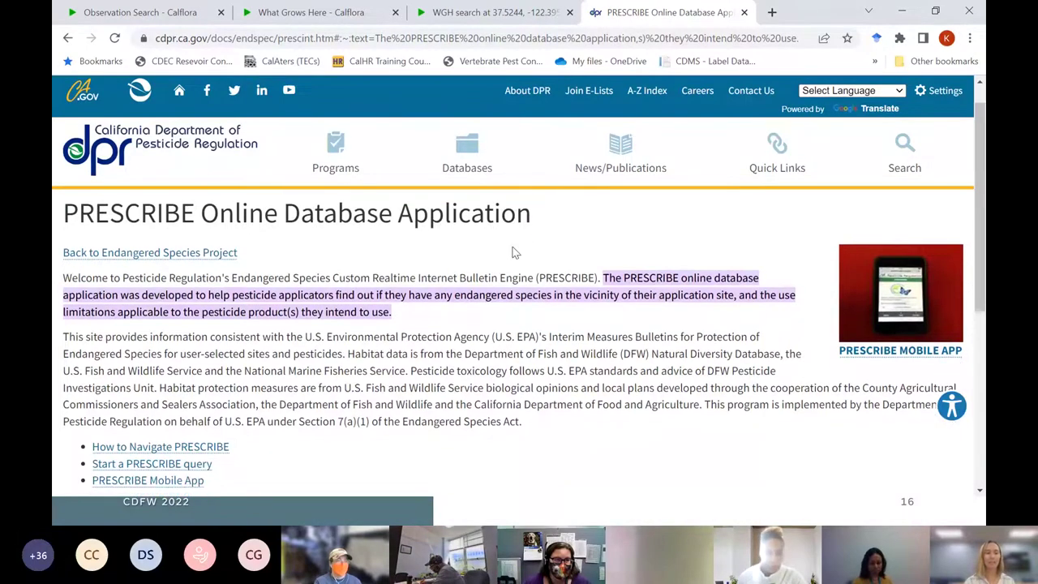
scroll(512, 252, "down", 2)
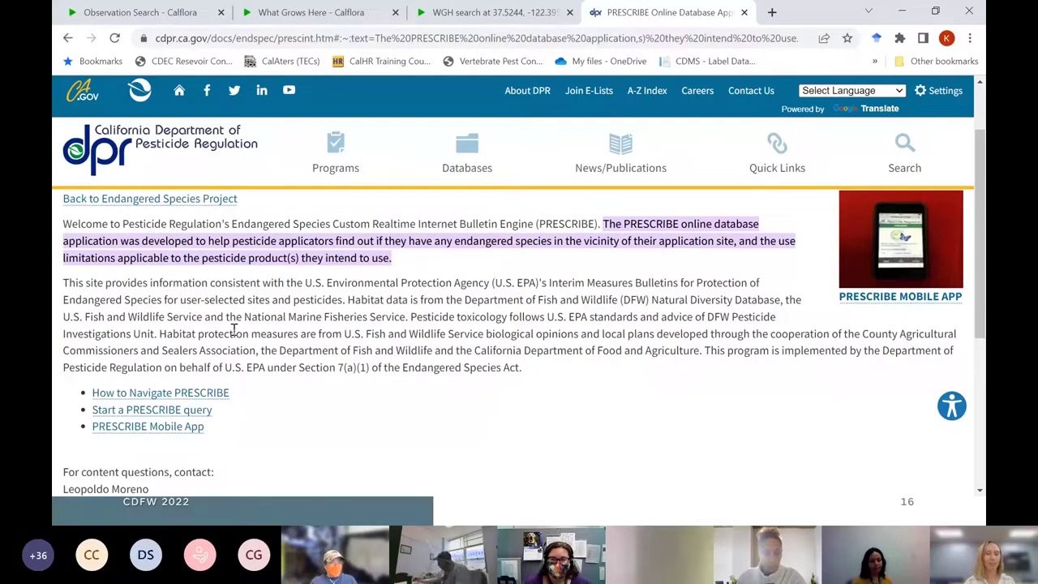
left_click_drag(159, 333, 703, 358)
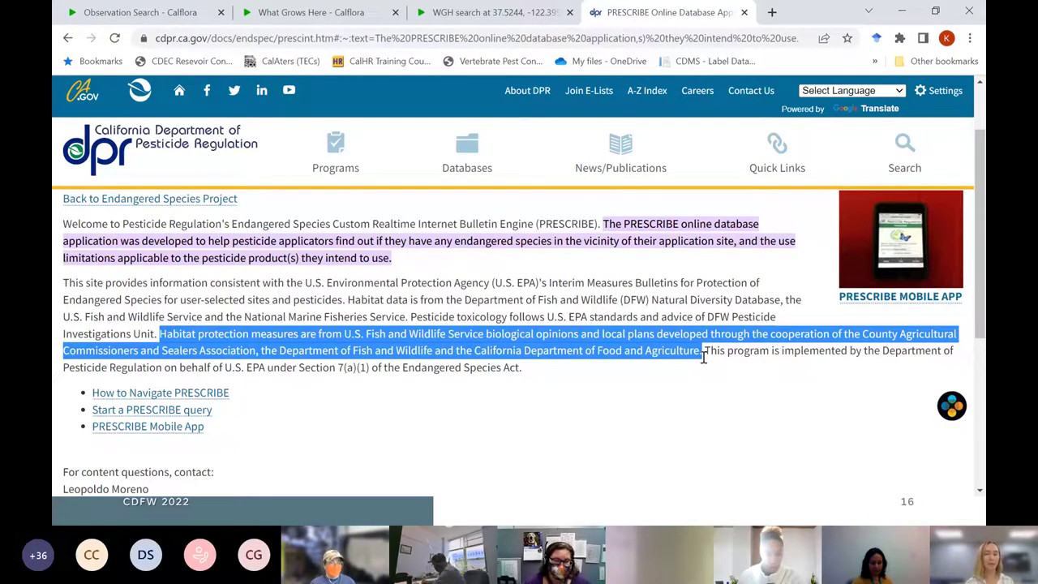
left_click(620, 398)
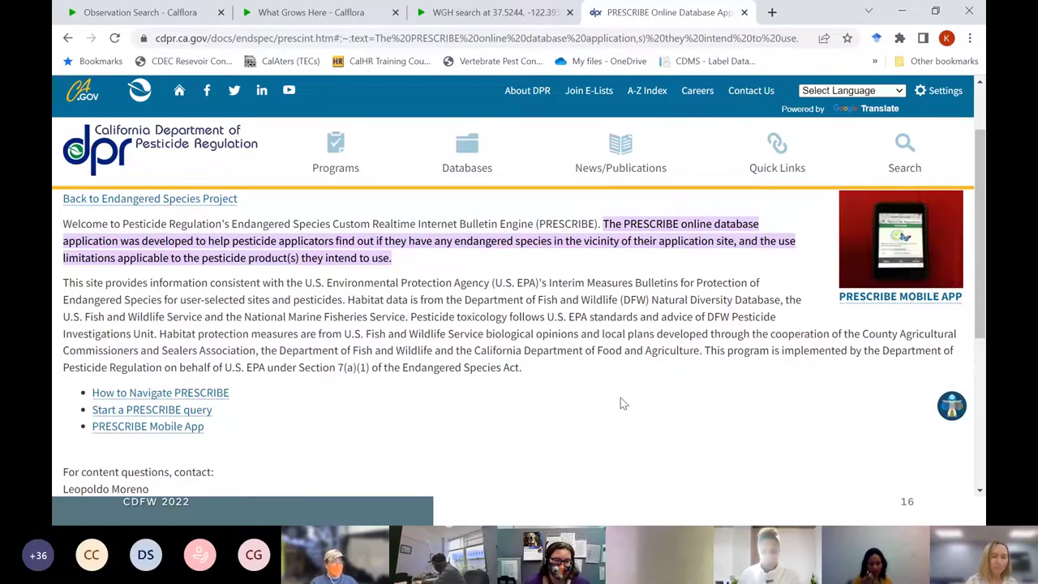
Start a PRESCRIBE query and open its county selection page
scroll(288, 414, "down", 1)
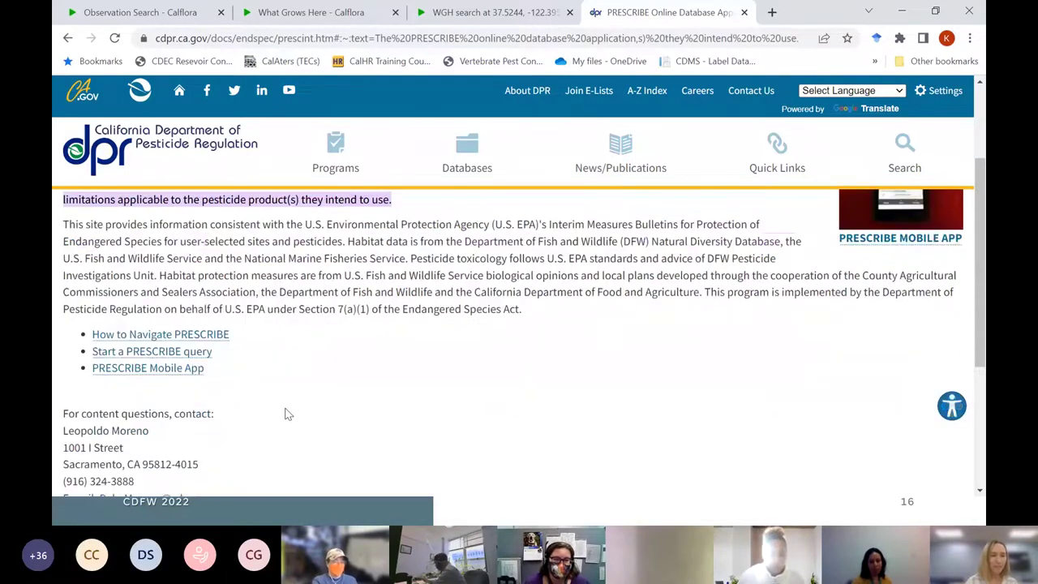
left_click(192, 352)
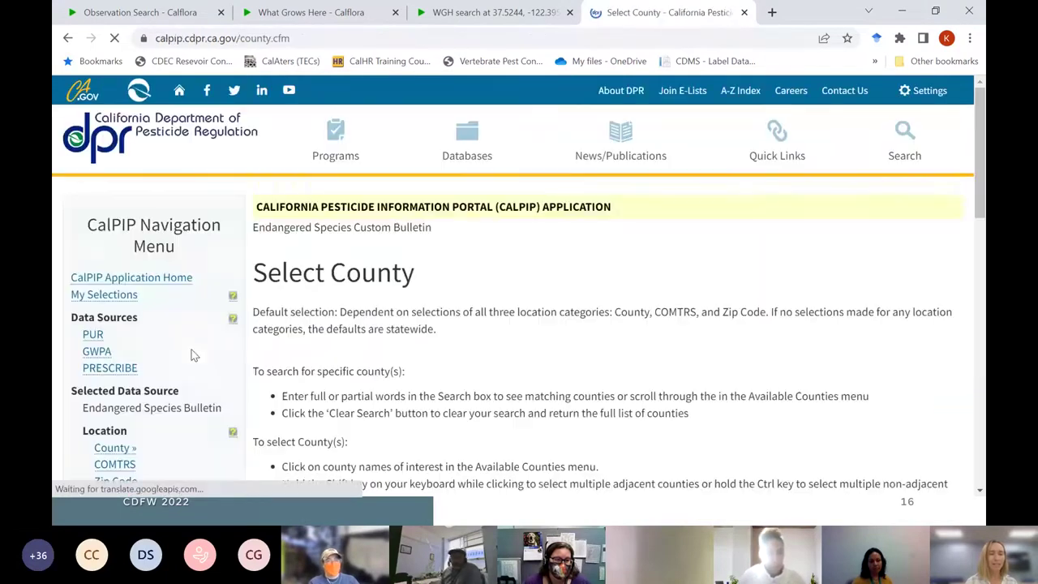
scroll(226, 379, "down", 2)
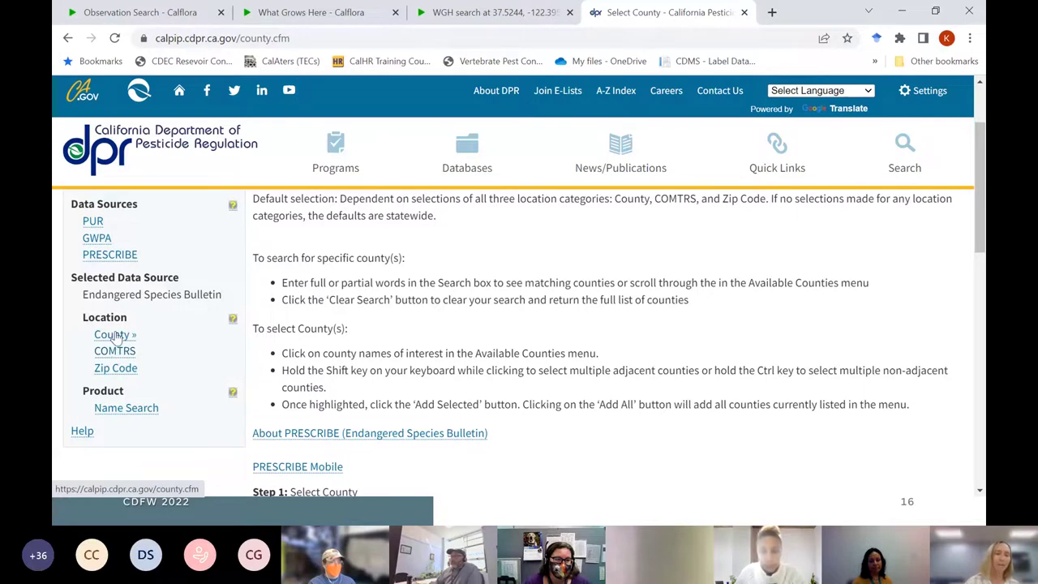
left_click(115, 335)
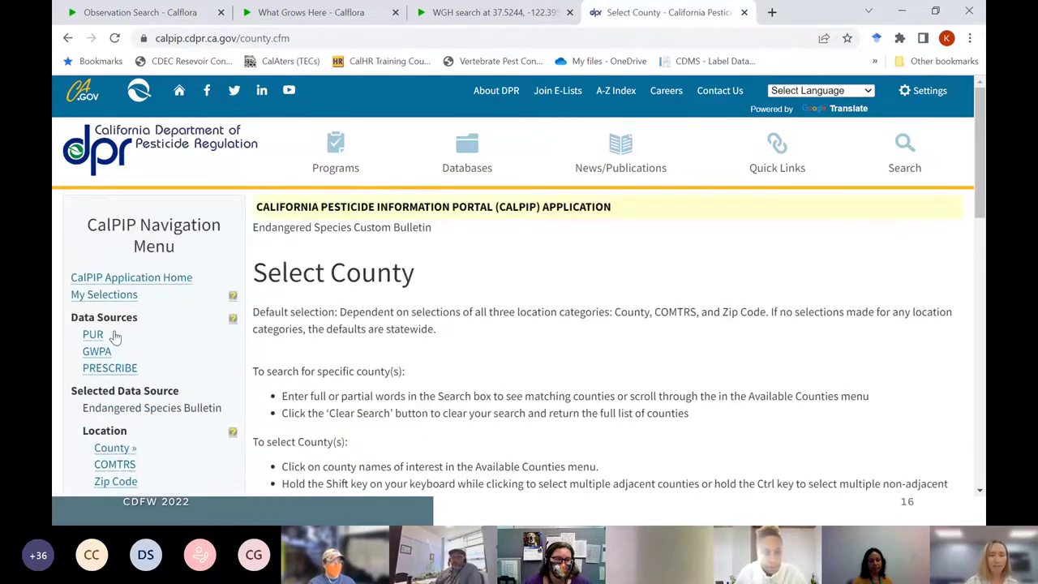
Add county 38 San Francisco to the query's selected items and continue to the townships and sections page
scroll(544, 373, "down", 4)
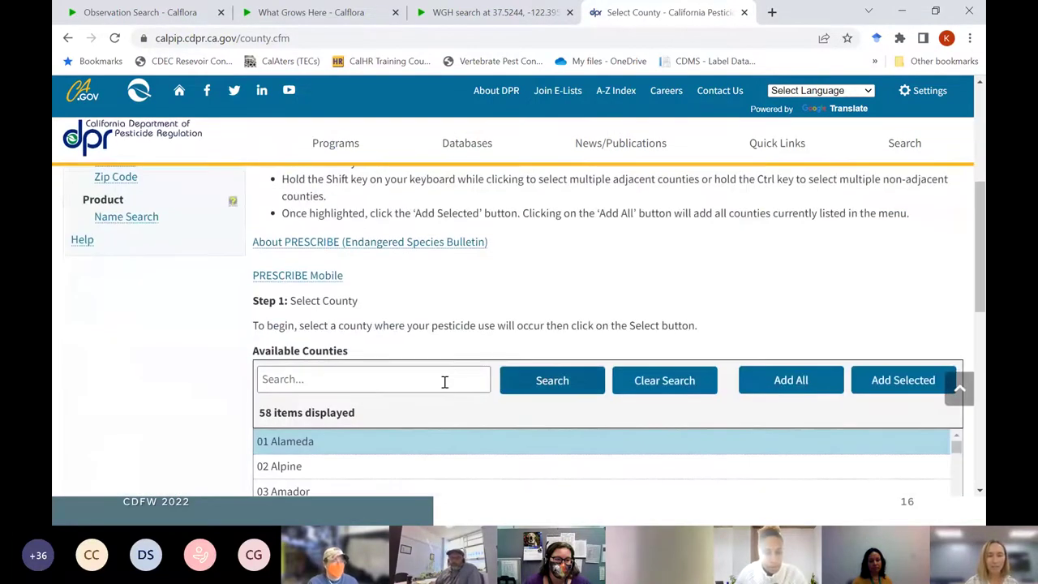
scroll(444, 381, "down", 2)
scroll(357, 352, "down", 5)
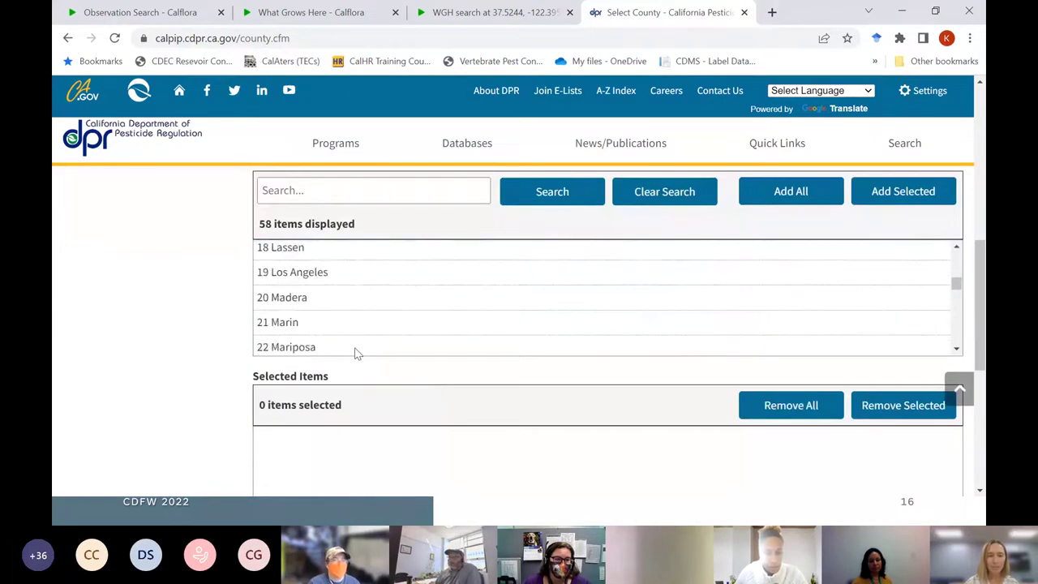
scroll(355, 351, "down", 6)
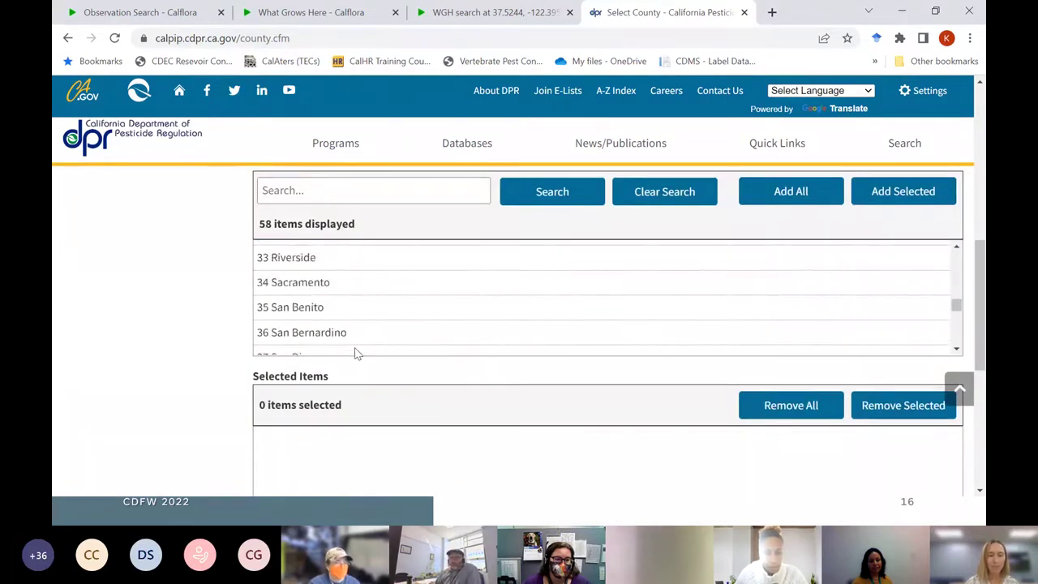
scroll(354, 352, "down", 4)
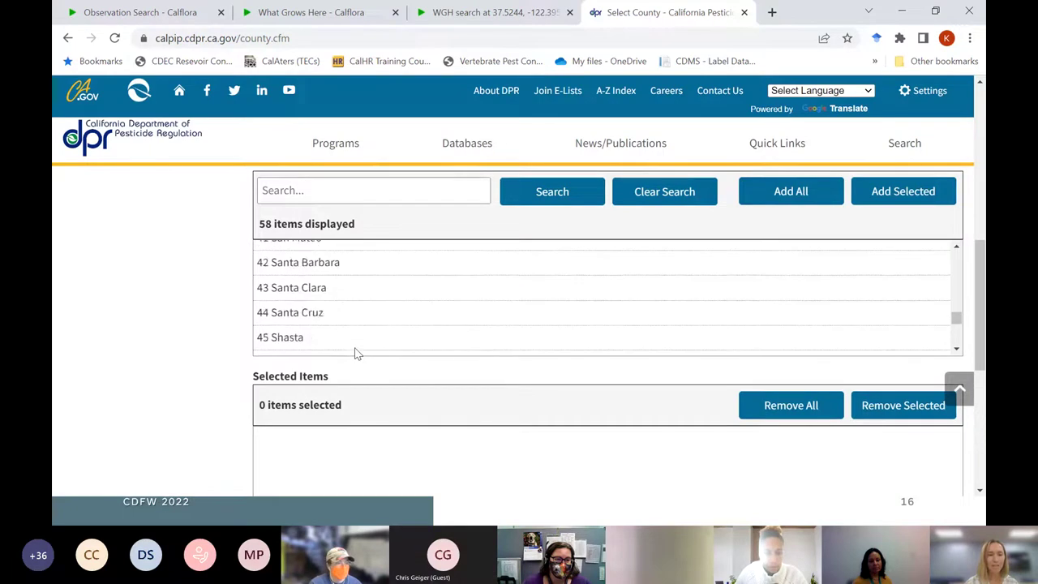
scroll(356, 353, "down", 2)
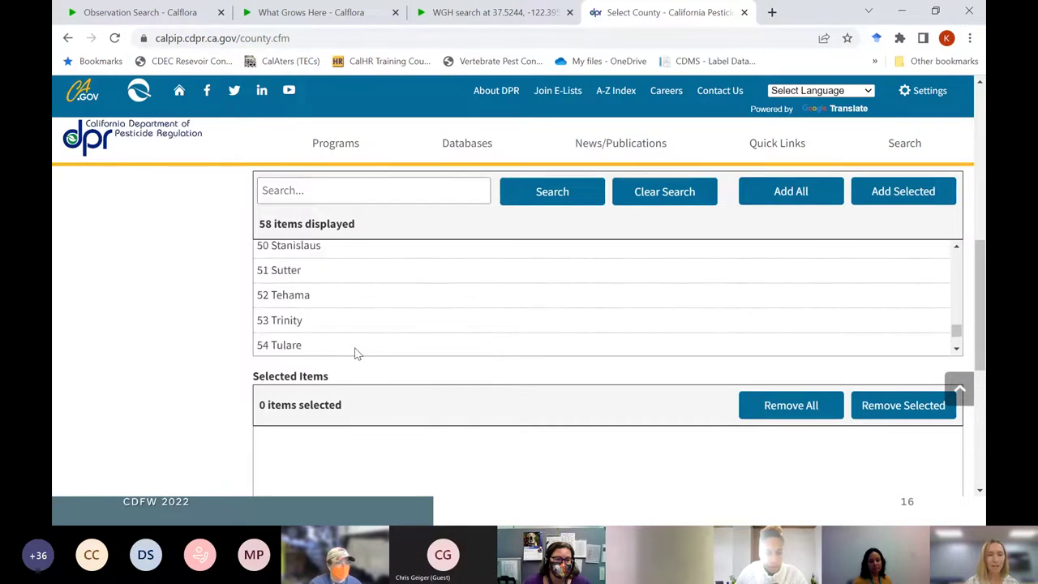
scroll(357, 353, "up", 5)
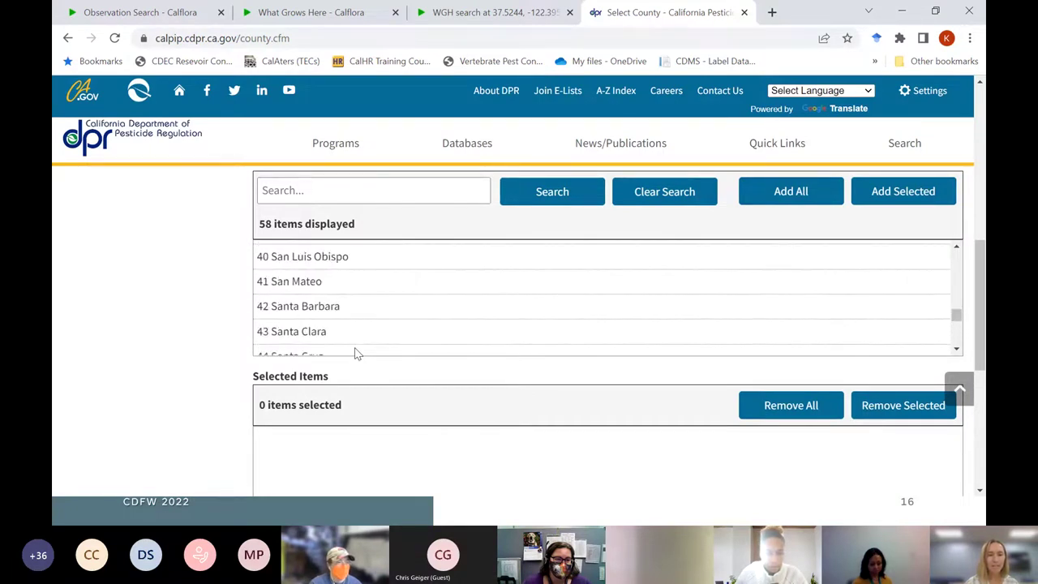
left_click(333, 307)
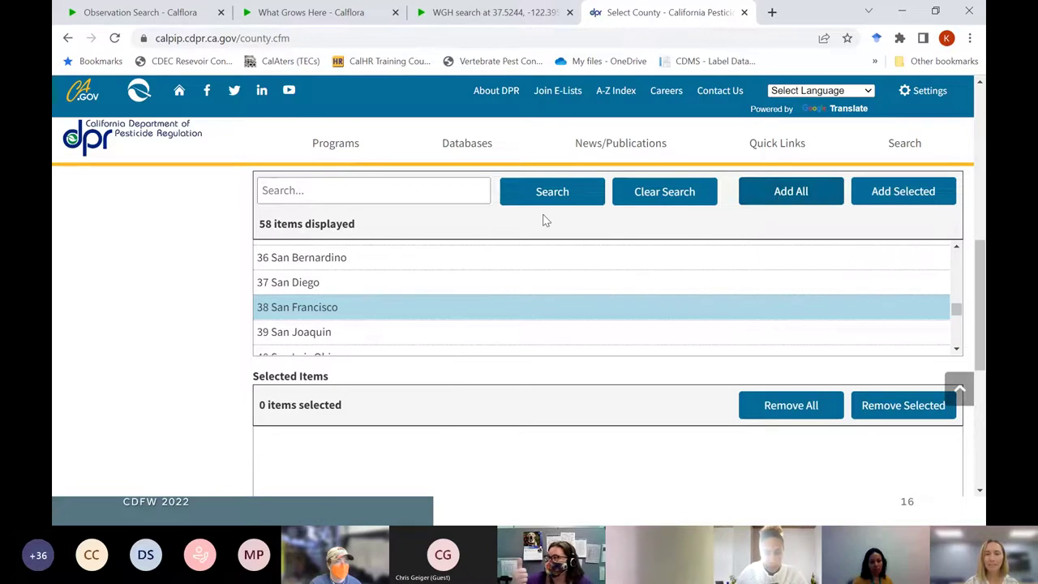
left_click(864, 196)
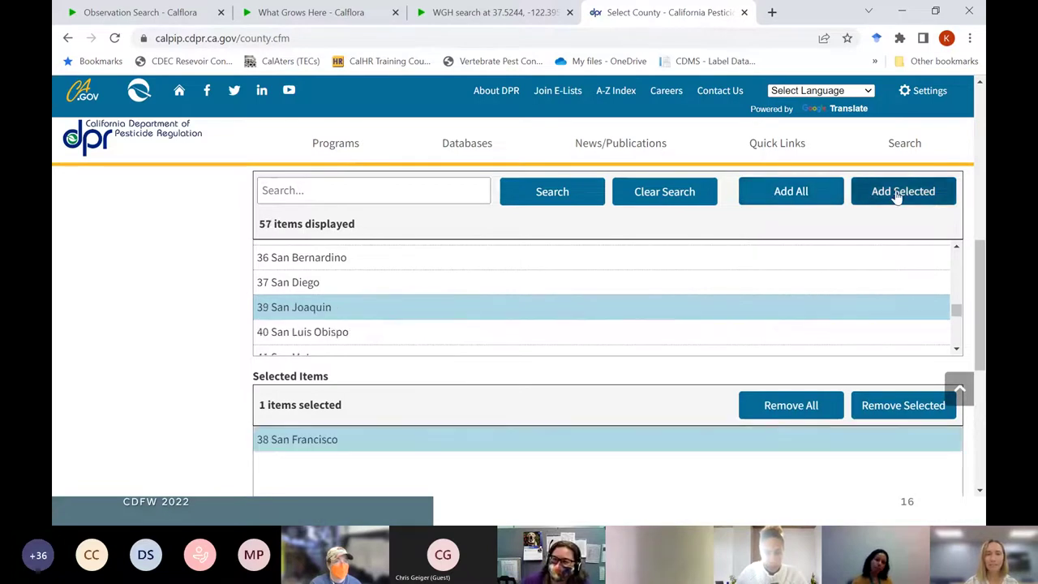
scroll(570, 424, "down", 1)
scroll(570, 424, "down", 1)
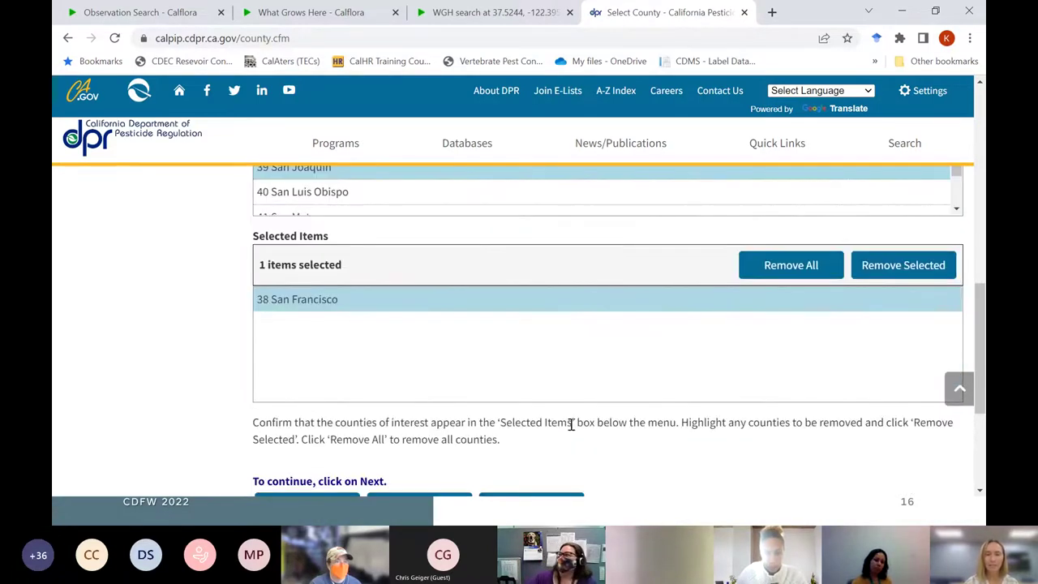
scroll(394, 343, "down", 2)
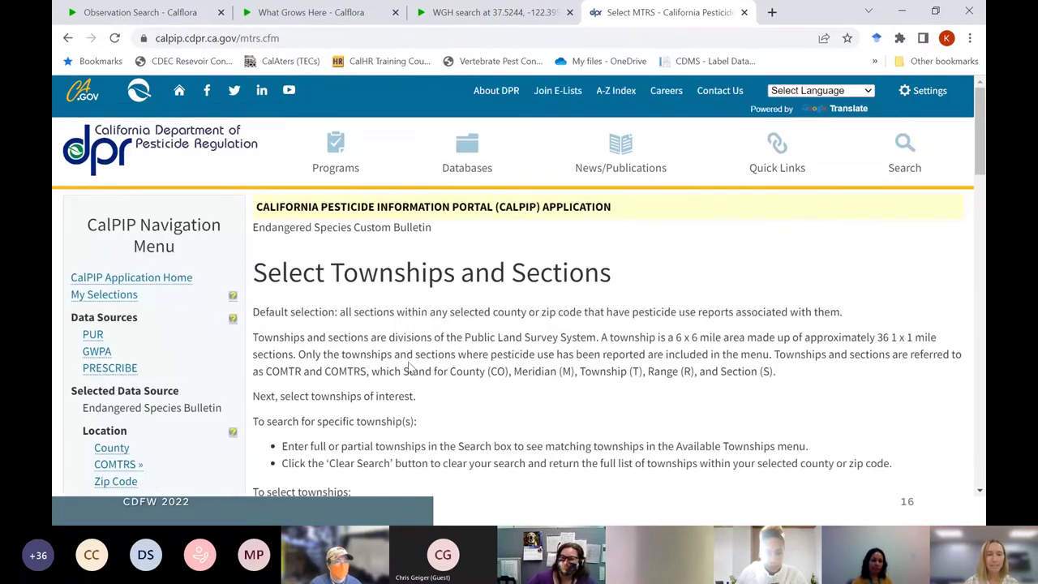
Add all available San Francisco townships to the query and review the selected townships
scroll(411, 368, "down", 5)
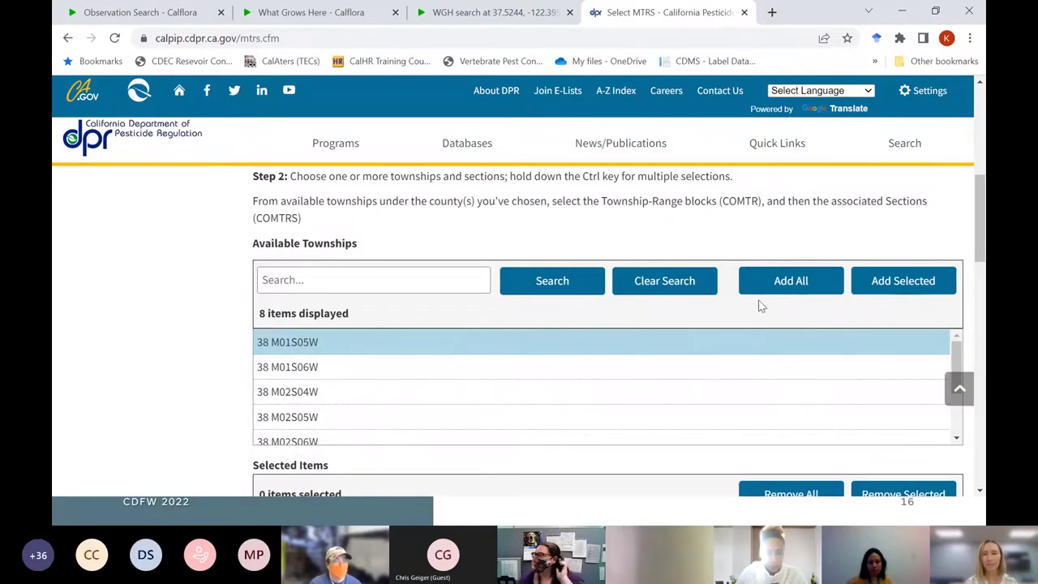
left_click(778, 283)
scroll(470, 375, "down", 3)
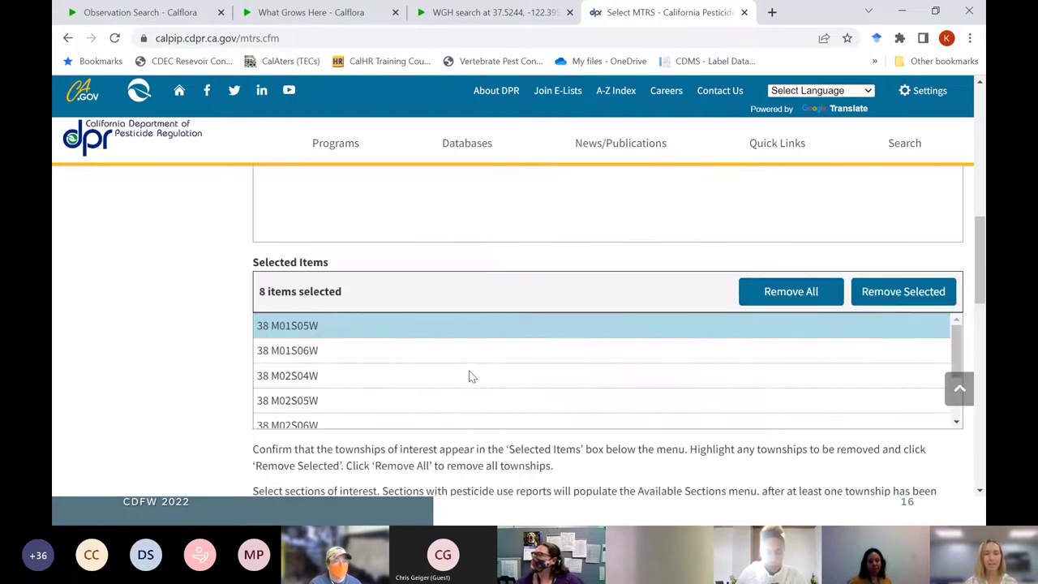
scroll(470, 375, "down", 1)
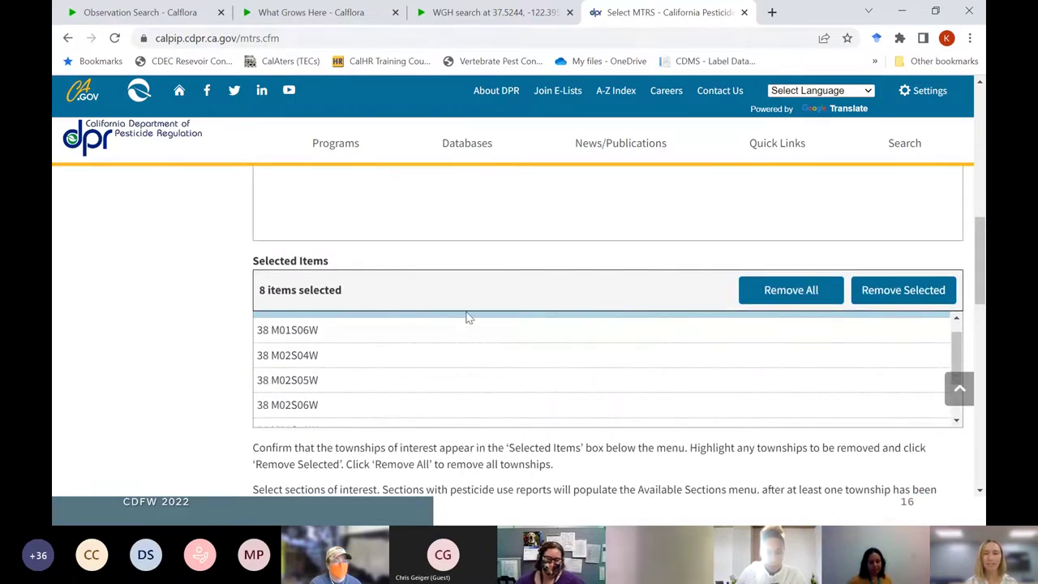
scroll(478, 356, "up", 1)
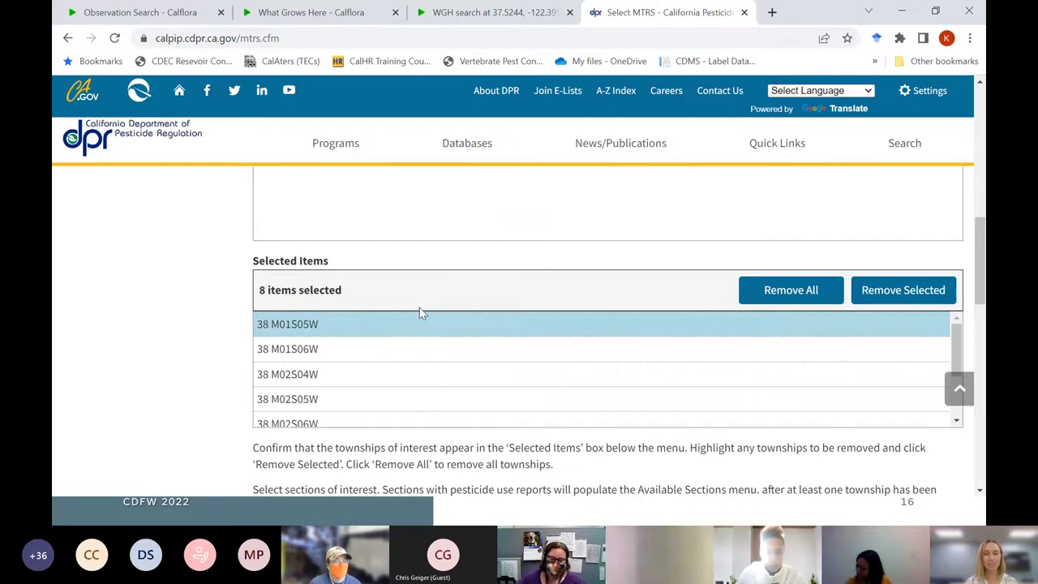
scroll(568, 351, "down", 3)
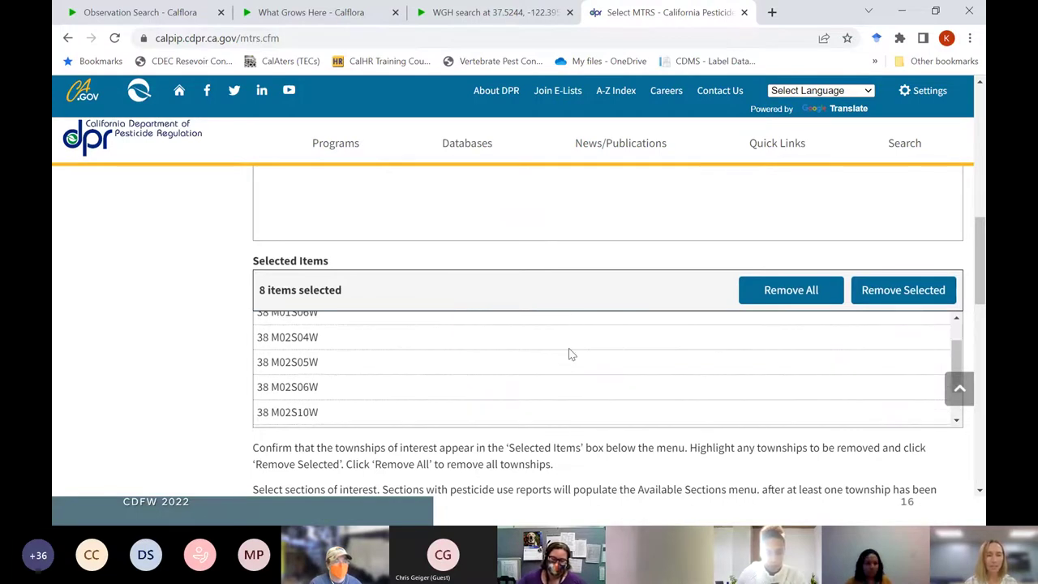
scroll(568, 350, "up", 3)
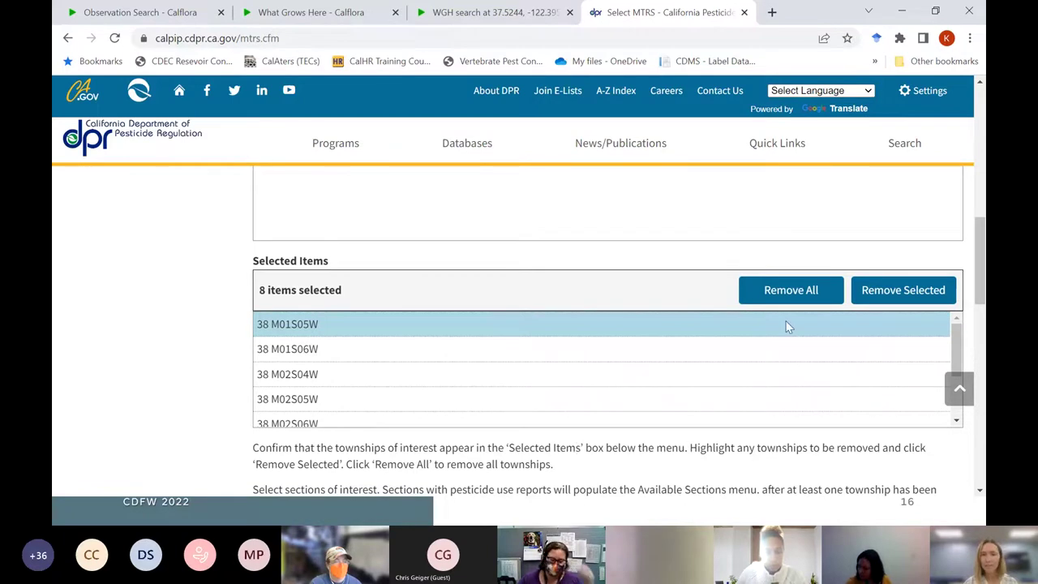
scroll(741, 370, "down", 3)
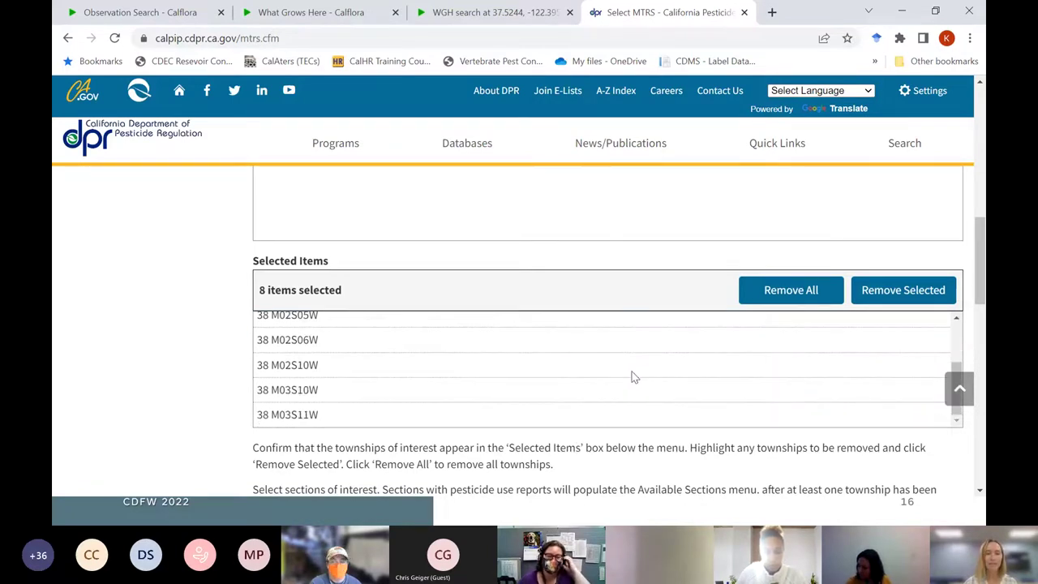
Add all available sections to the query and continue to the list of non-target species located in them
scroll(596, 476, "down", 7)
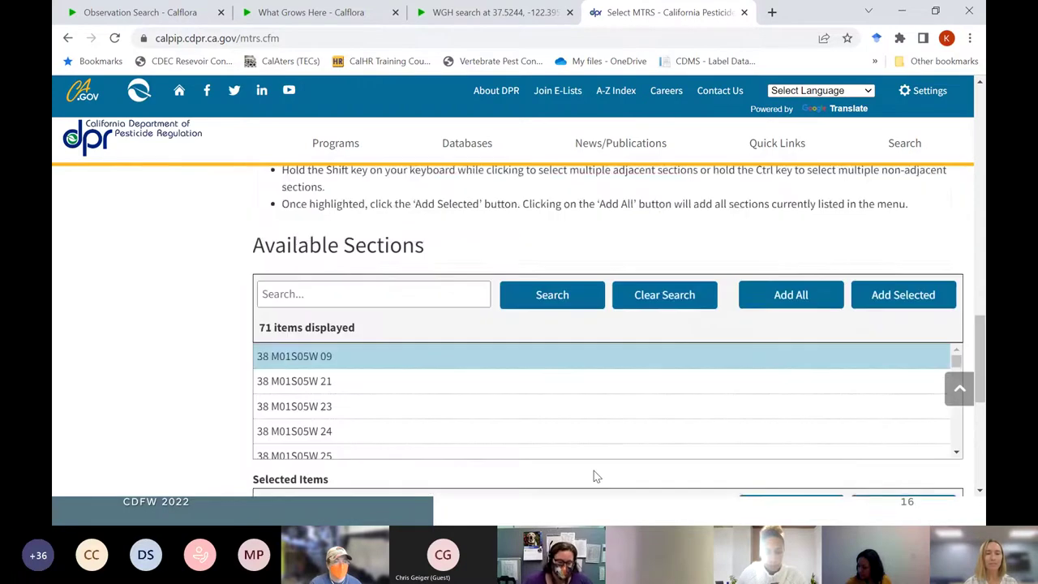
scroll(594, 474, "down", 1)
scroll(594, 474, "up", 1)
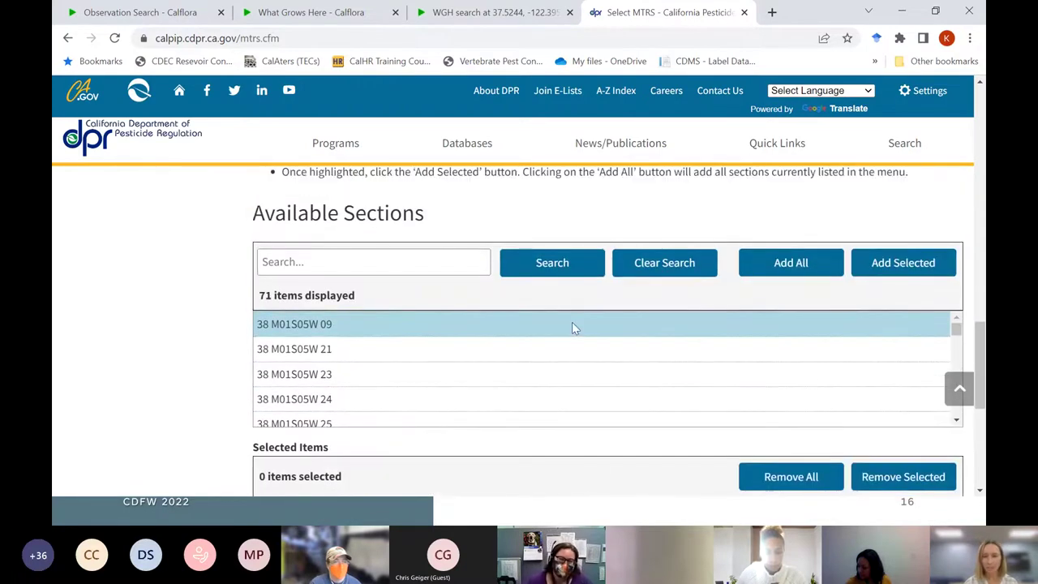
left_click(792, 263)
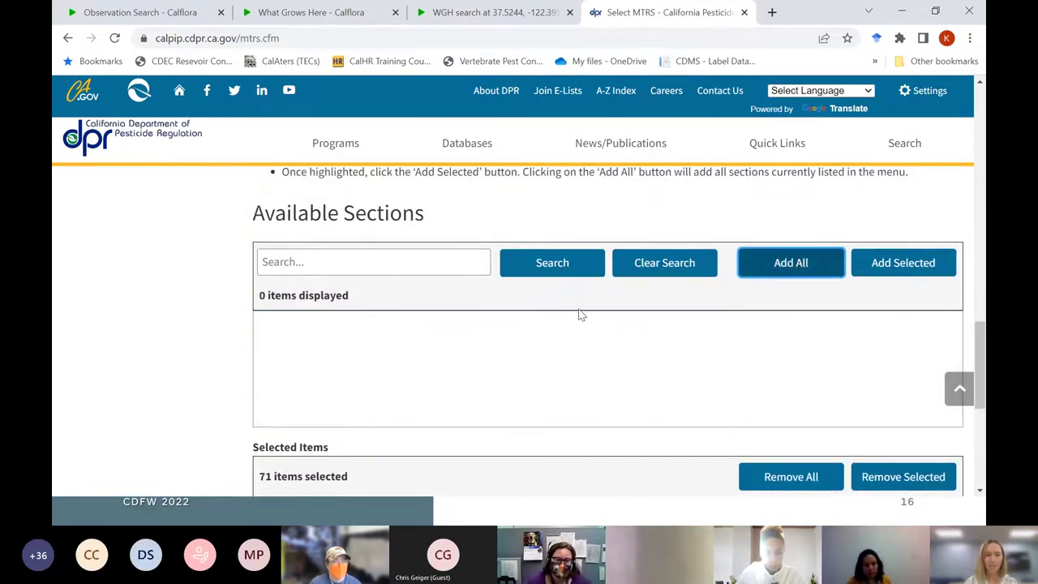
scroll(579, 314, "down", 3)
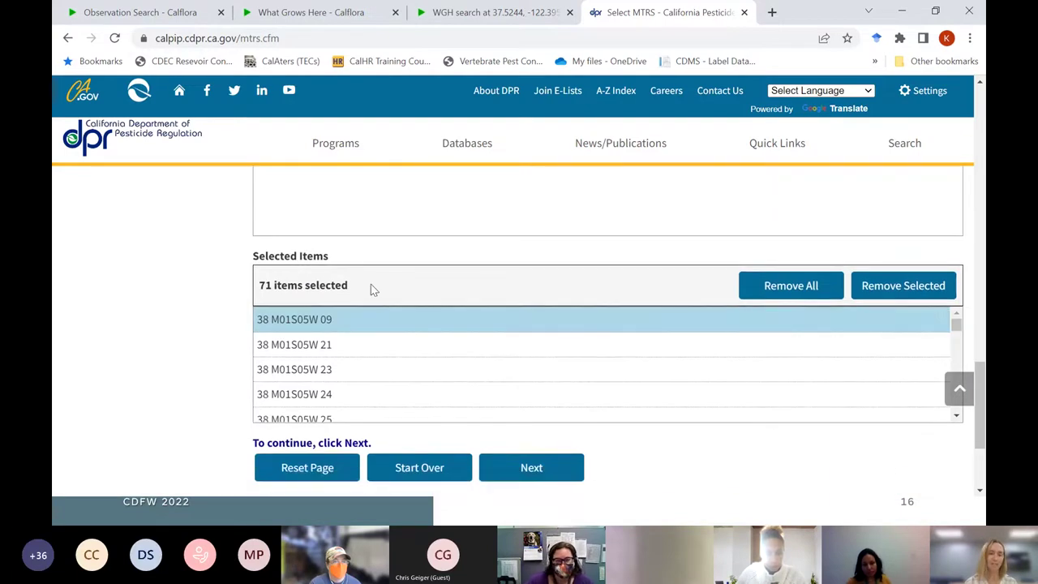
scroll(533, 351, "down", 3)
scroll(657, 432, "down", 1)
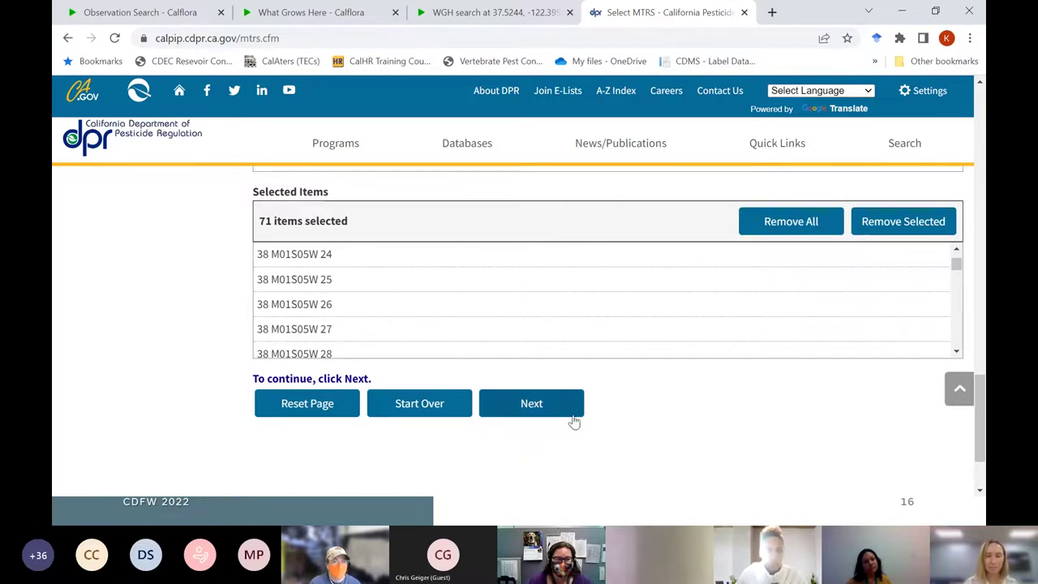
left_click(543, 412)
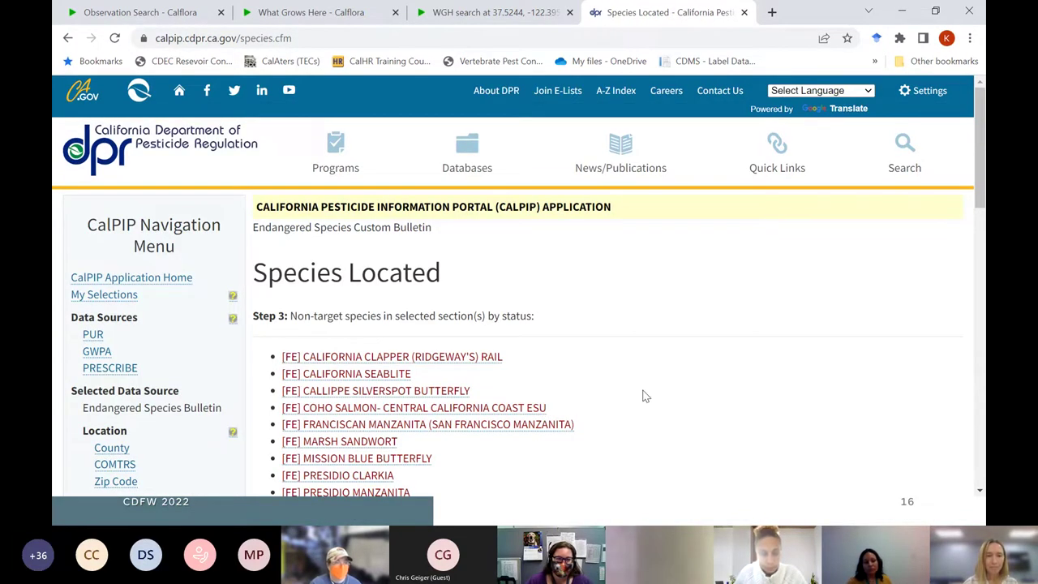
scroll(674, 382, "down", 1)
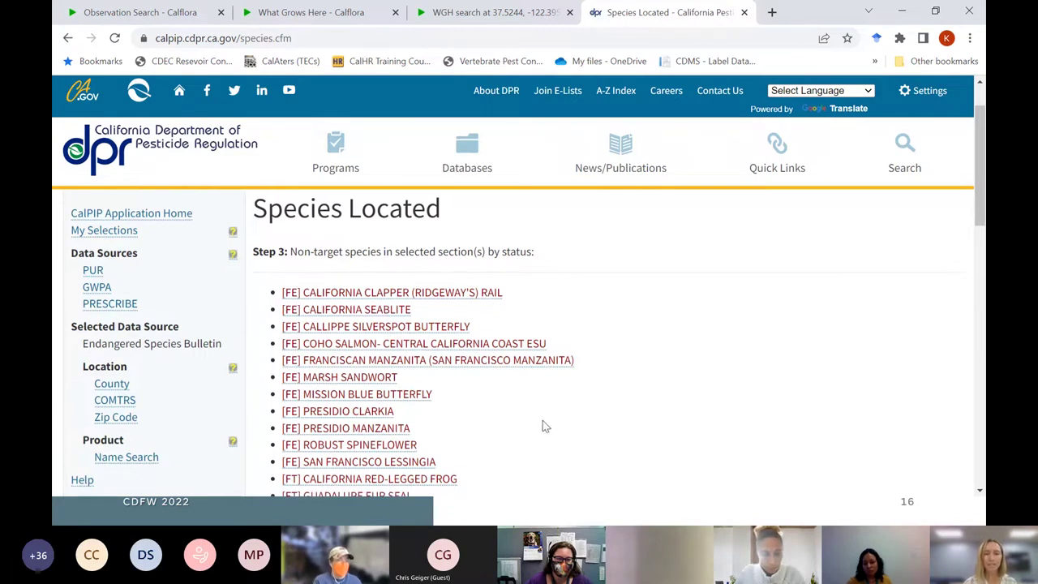
Look through the non-target species list, view the details page for Bent-Flowered Fiddleneck, and return to the list
scroll(612, 422, "down", 1)
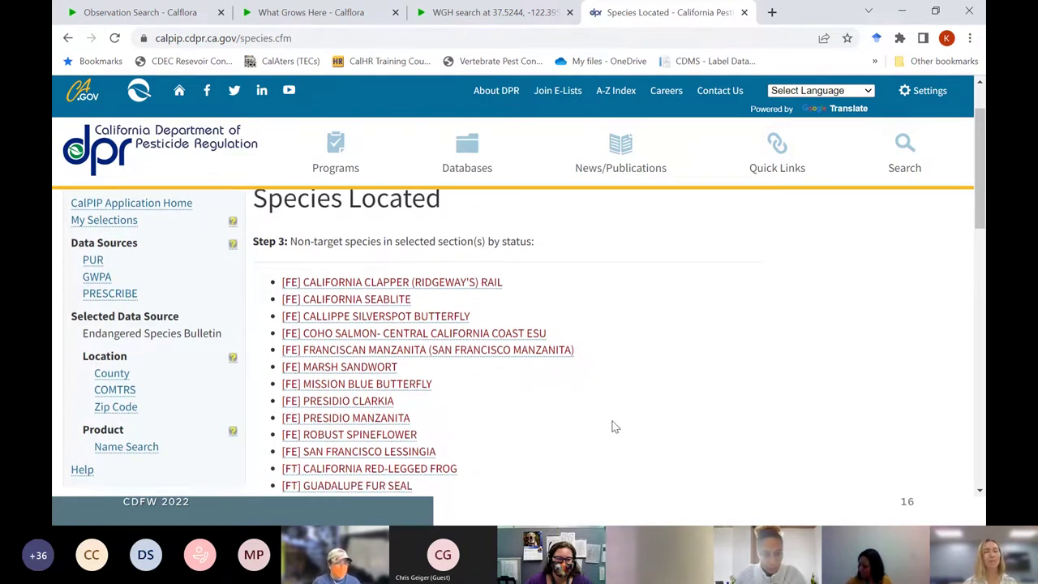
scroll(614, 426, "down", 3)
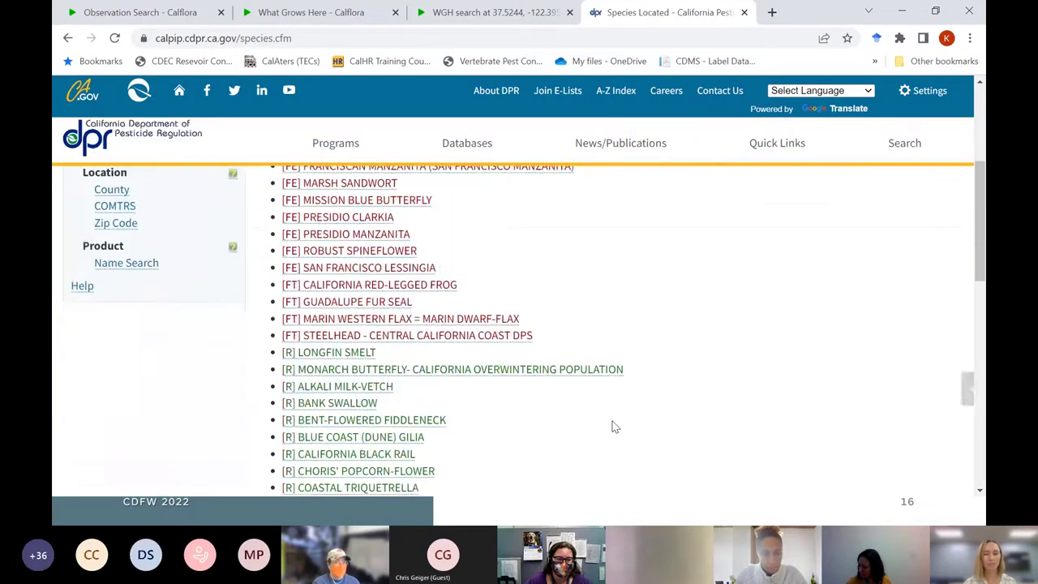
scroll(614, 427, "down", 1)
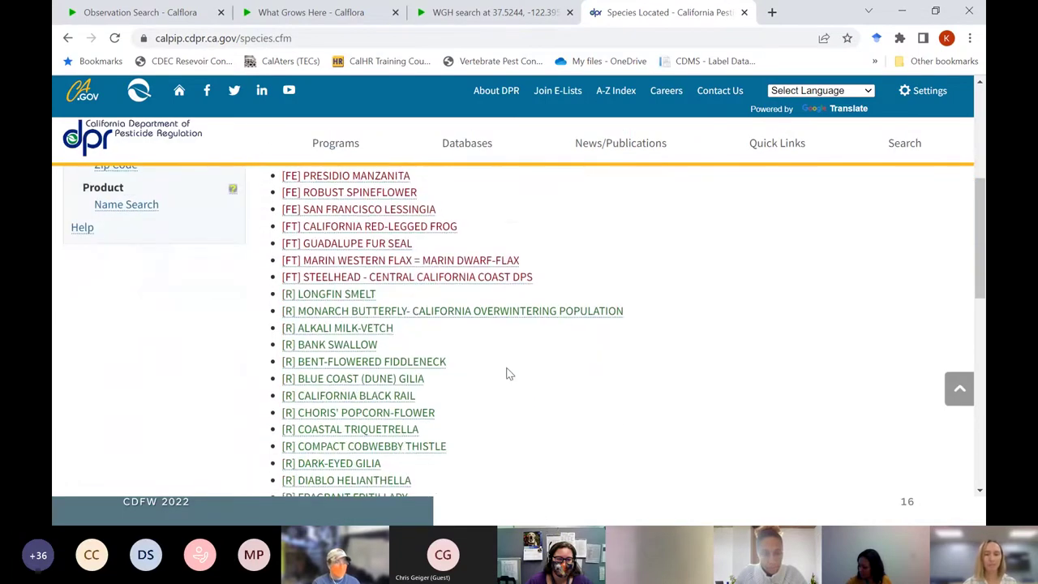
left_click(409, 366)
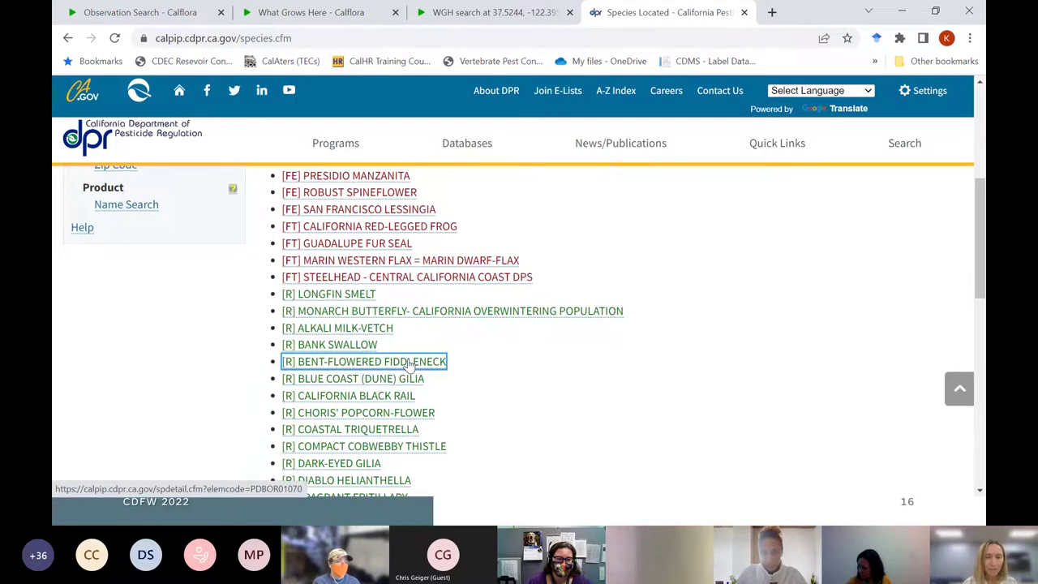
scroll(625, 394, "down", 2)
scroll(625, 394, "down", 5)
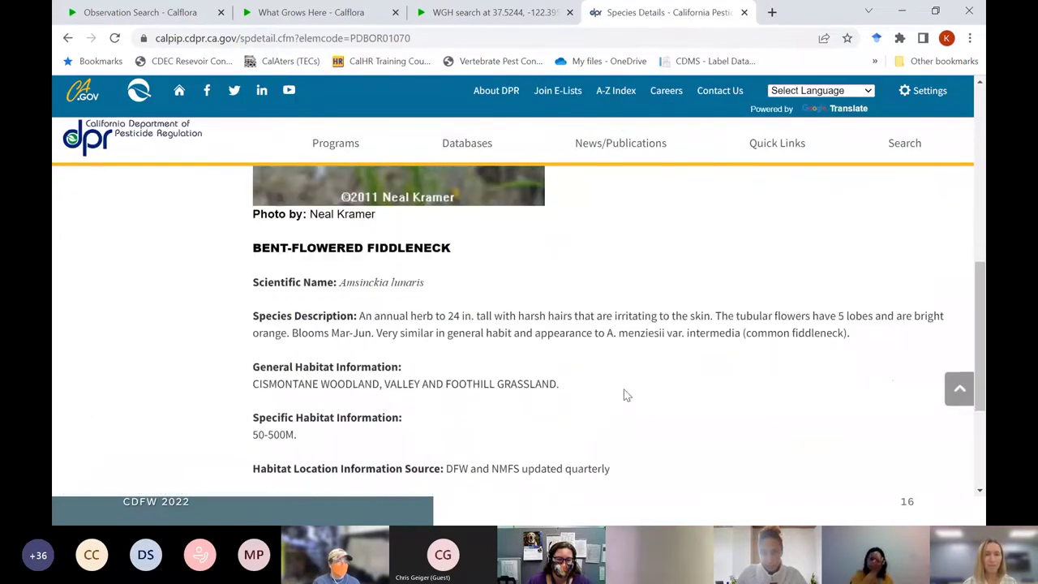
scroll(625, 395, "down", 2)
scroll(625, 394, "up", 4)
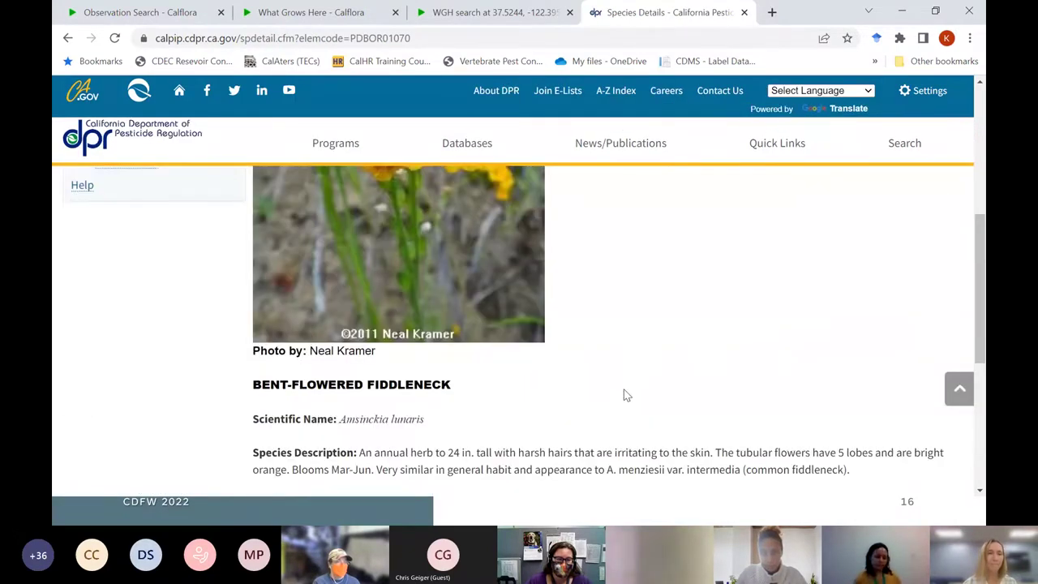
key("alt+Left")
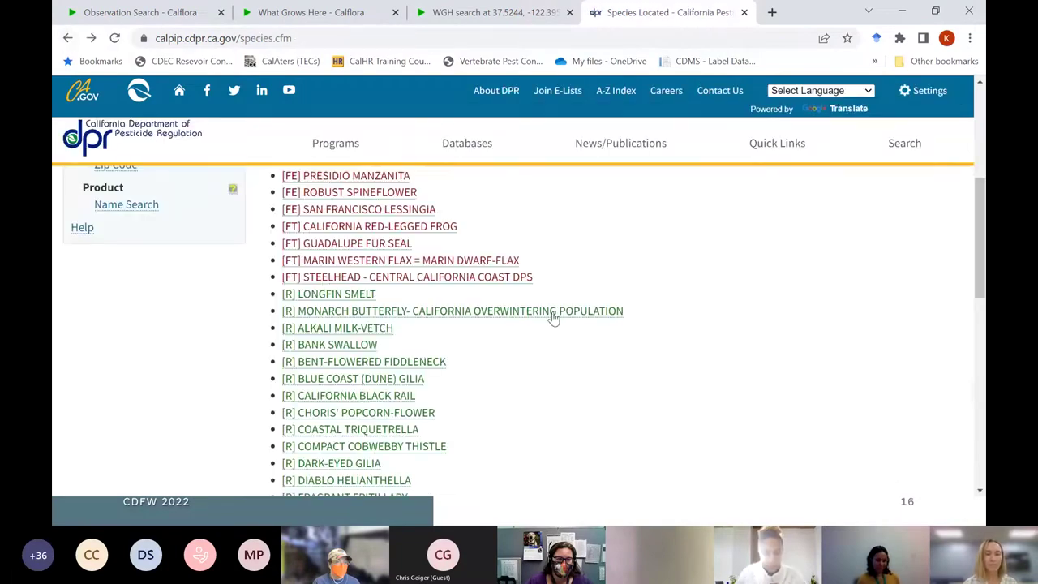
Review the rest of the species list with its status key and continue to the pesticide product selection
scroll(572, 379, "down", 3)
scroll(572, 378, "down", 2)
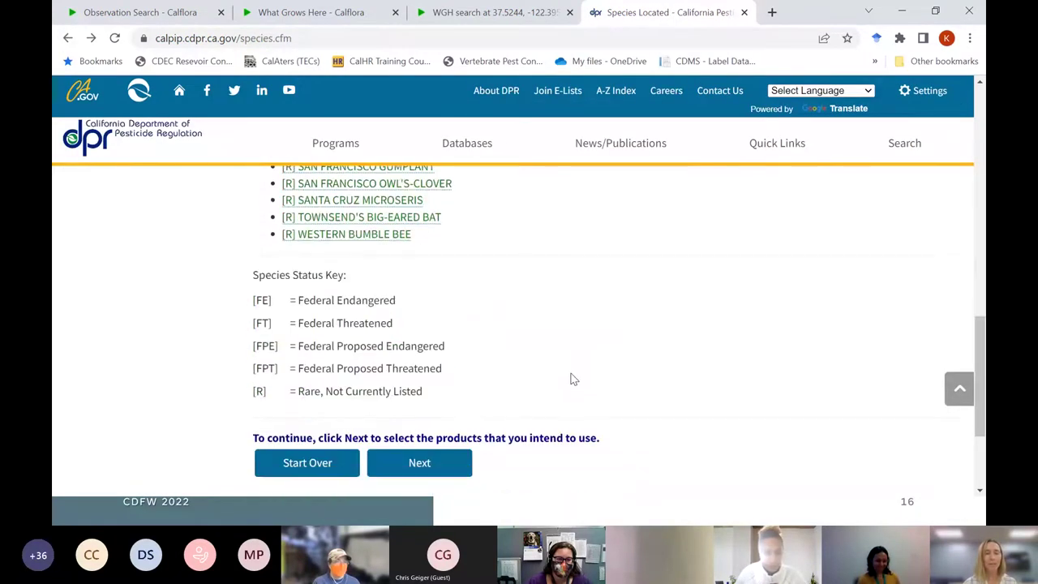
scroll(659, 385, "down", 1)
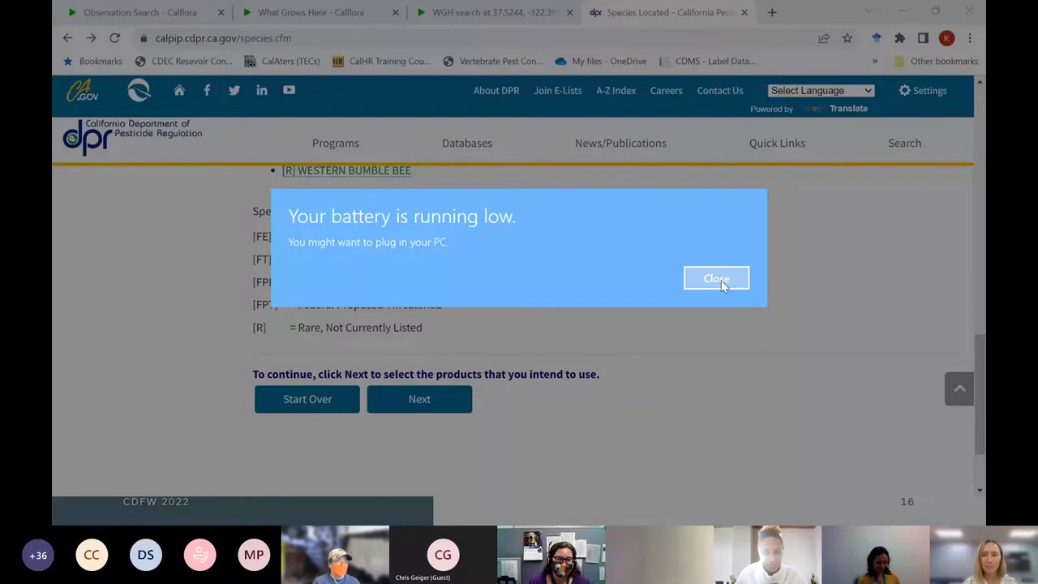
left_click(720, 280)
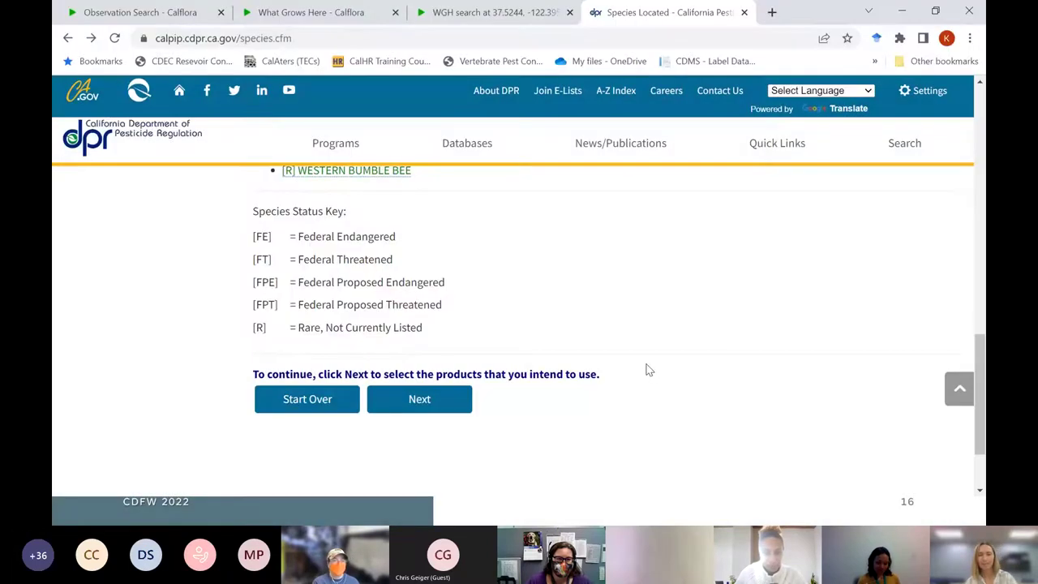
left_click(436, 403)
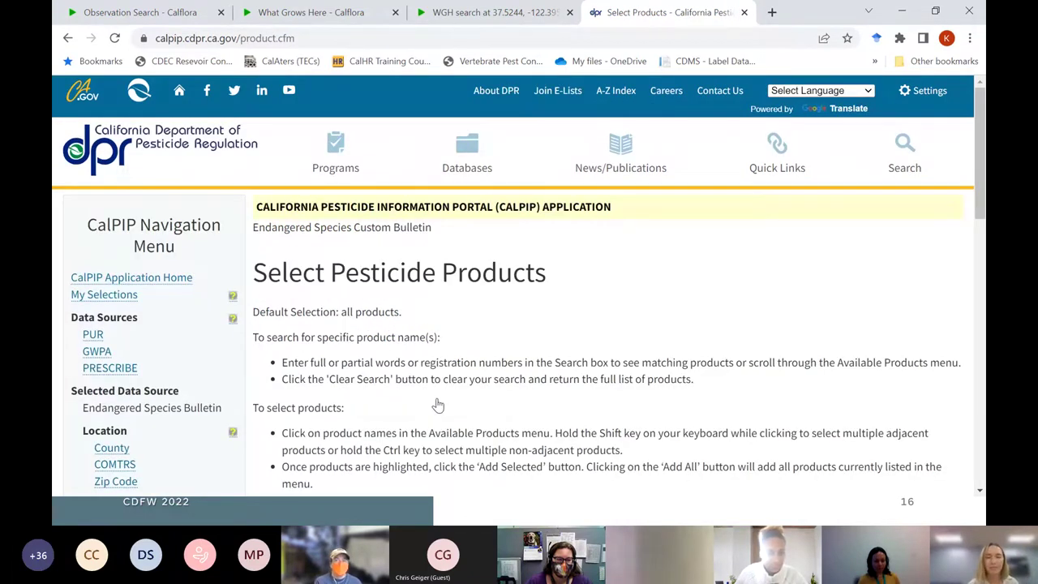
Search the available products for Rodeo and add RODEO AQUATIC HERBICIDE [524-343-AA] to the selected items
scroll(437, 404, "down", 4)
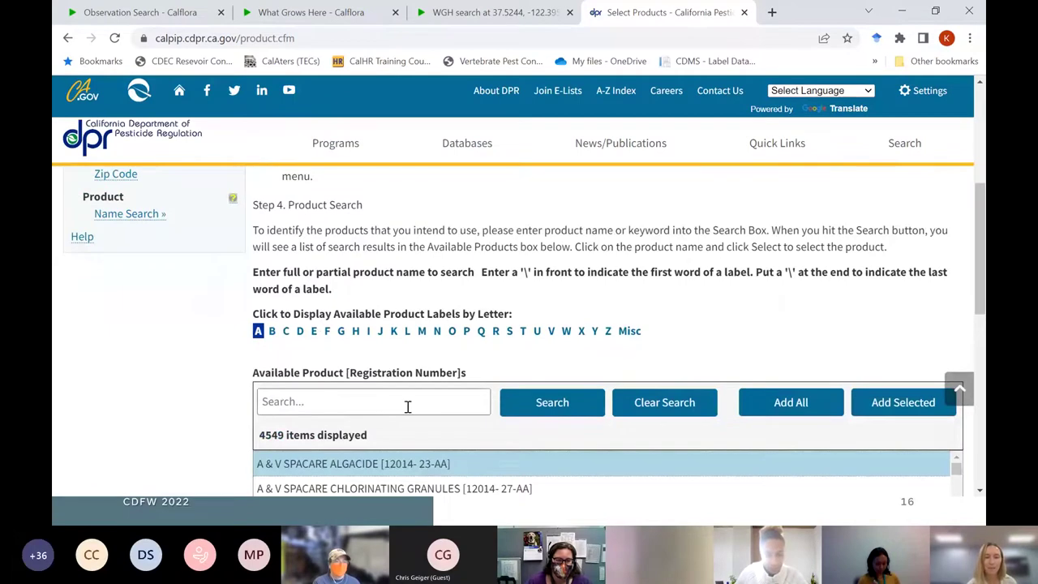
left_click(407, 403)
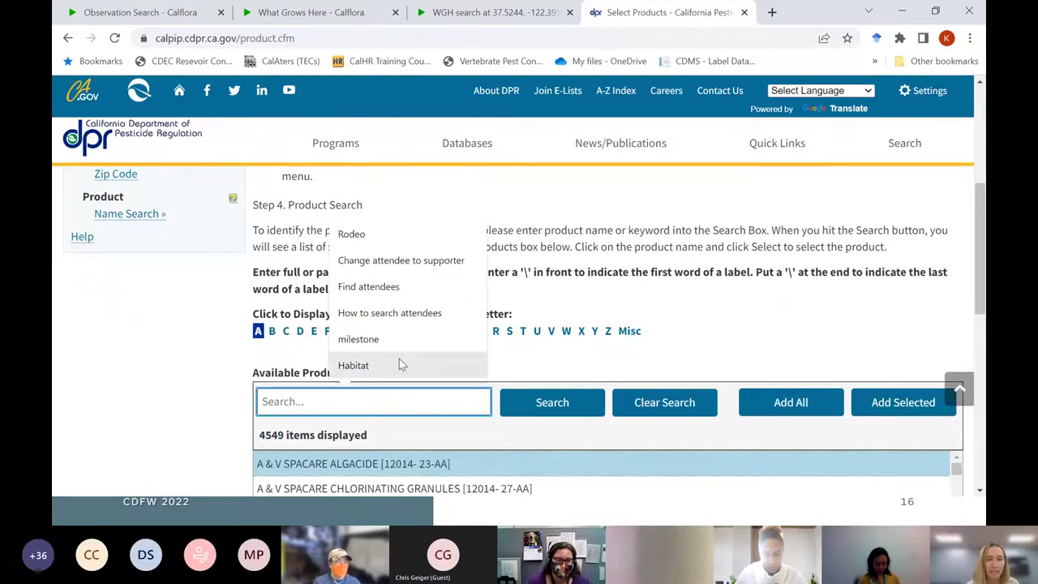
left_click(375, 235)
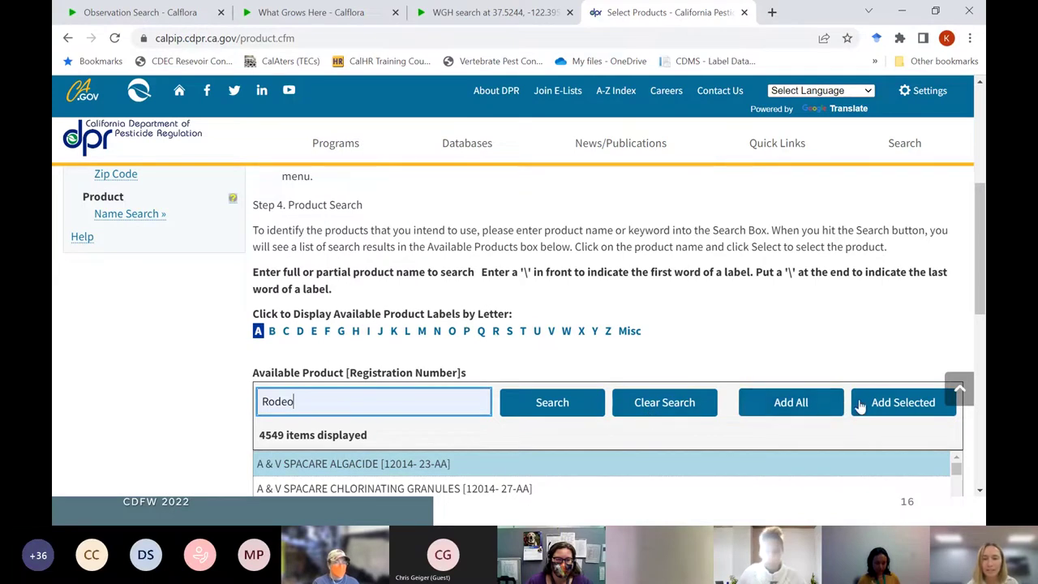
left_click(883, 405)
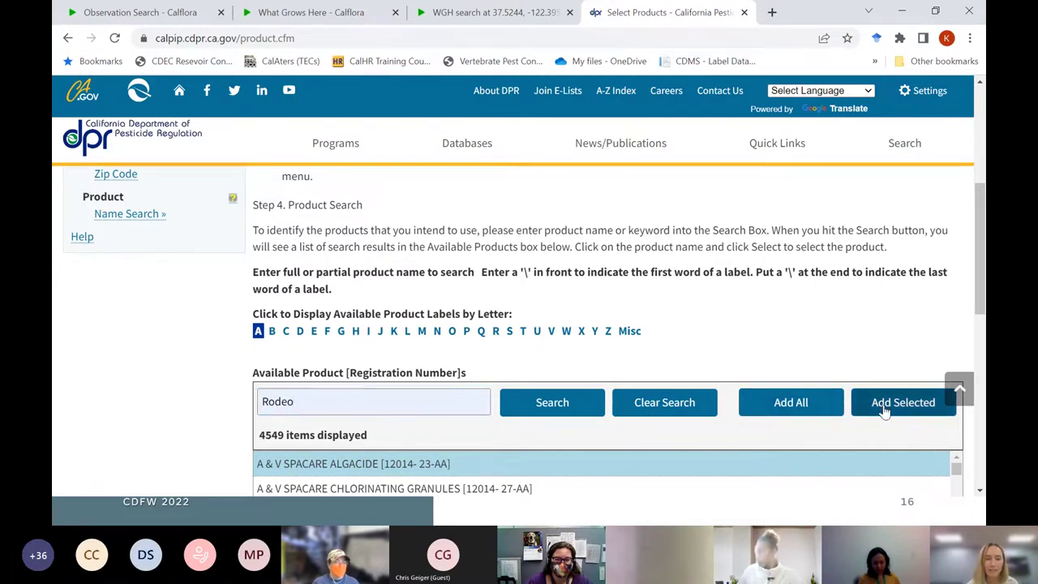
left_click(376, 388)
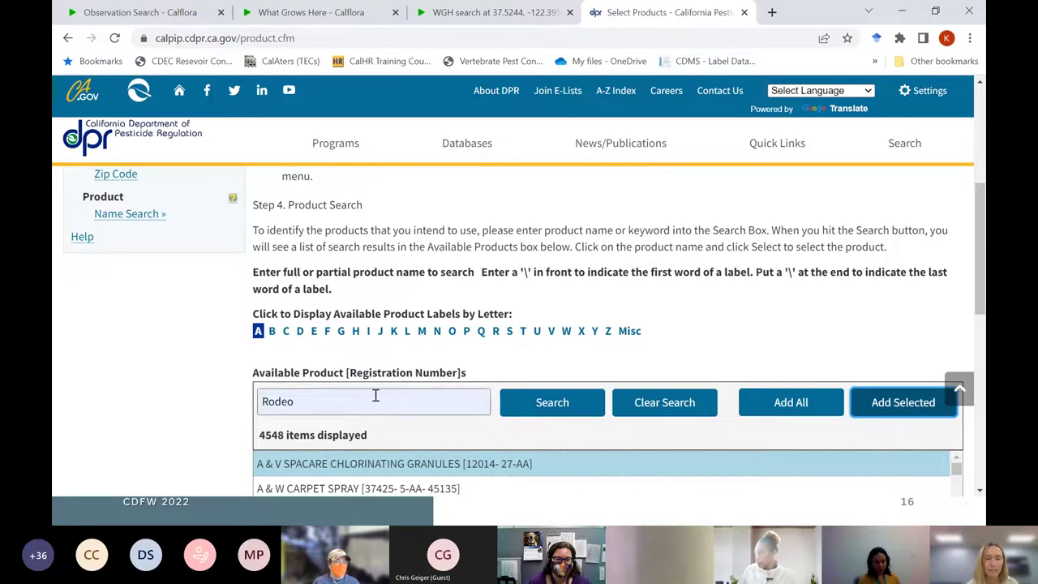
scroll(375, 396, "down", 1)
left_click(533, 401)
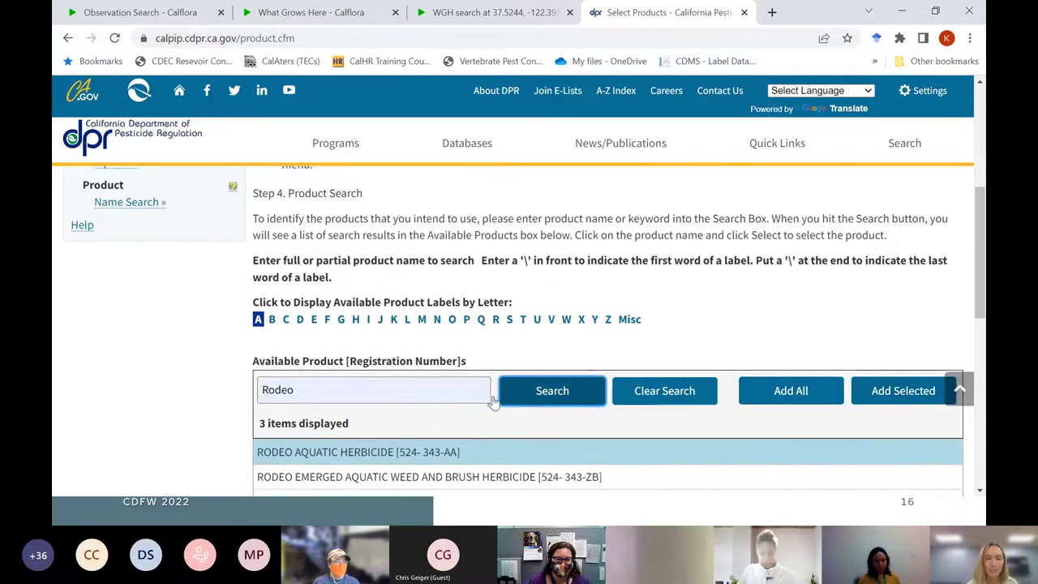
double_click(371, 453)
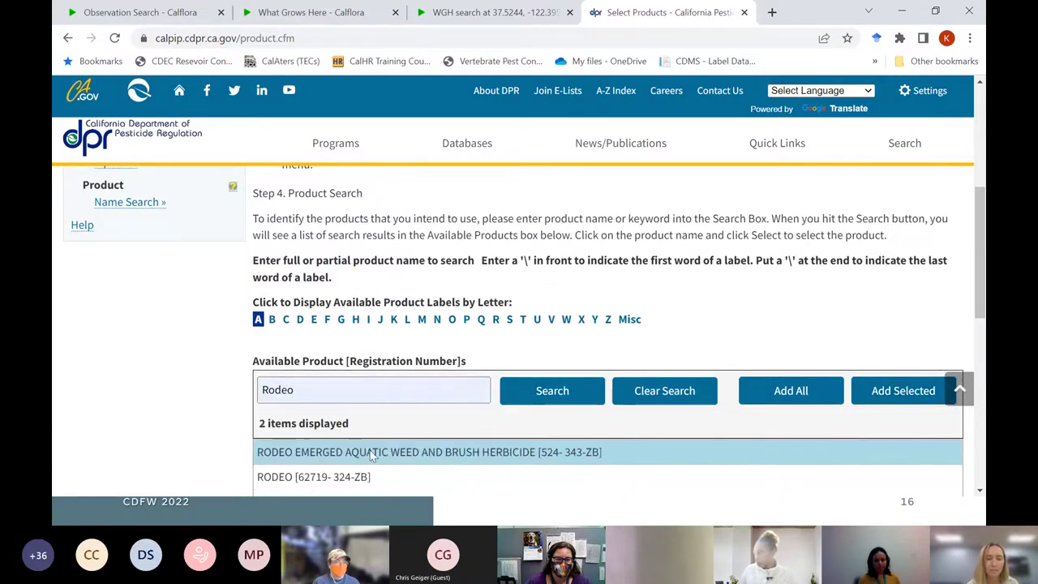
Remove A & V SPACARE ALGACIDE from the selected items and submit the query for the product's use limits
scroll(217, 449, "down", 3)
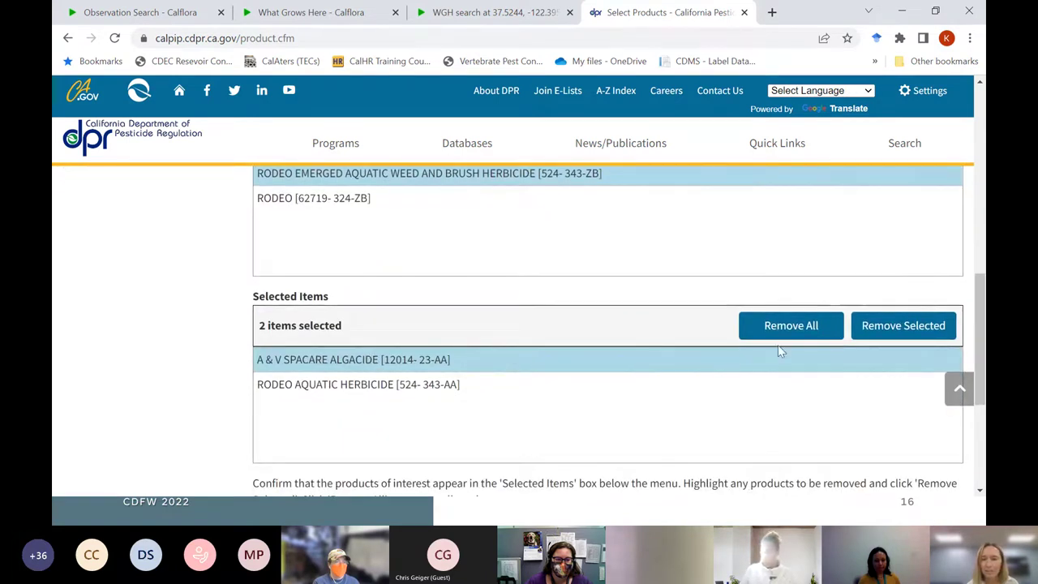
left_click(884, 332)
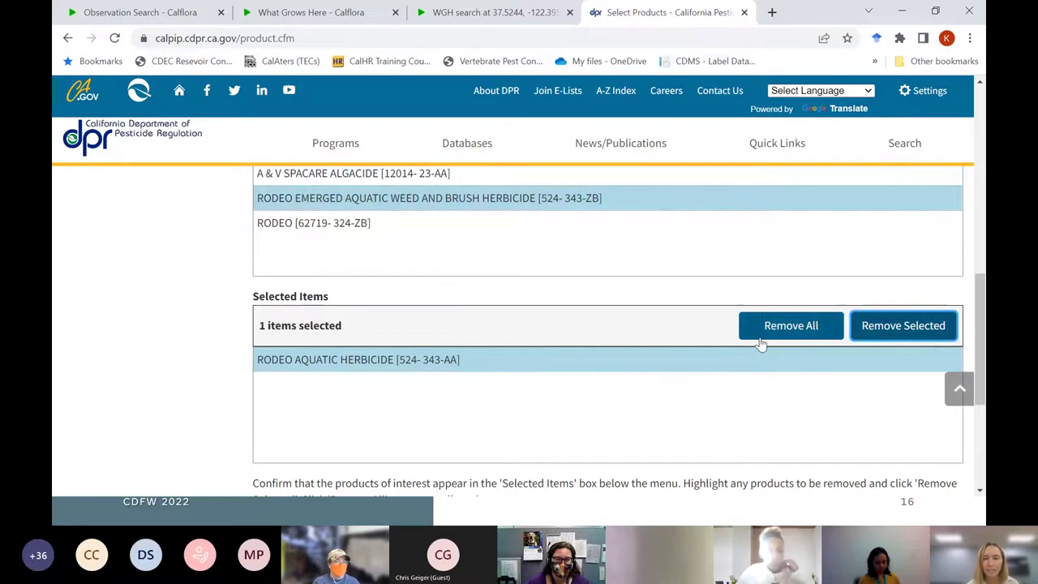
scroll(637, 392, "down", 1)
scroll(638, 393, "down", 2)
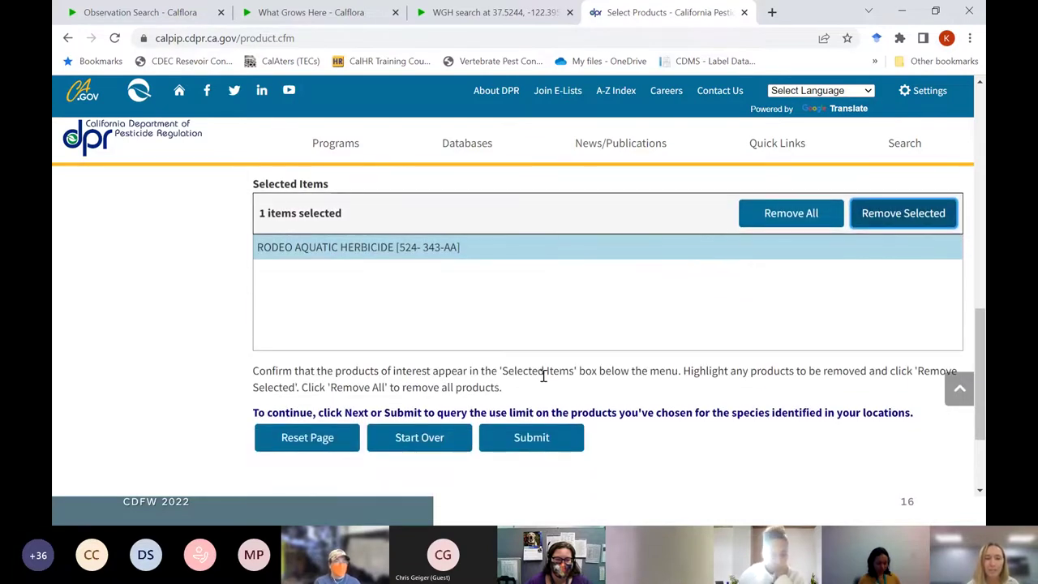
left_click(523, 438)
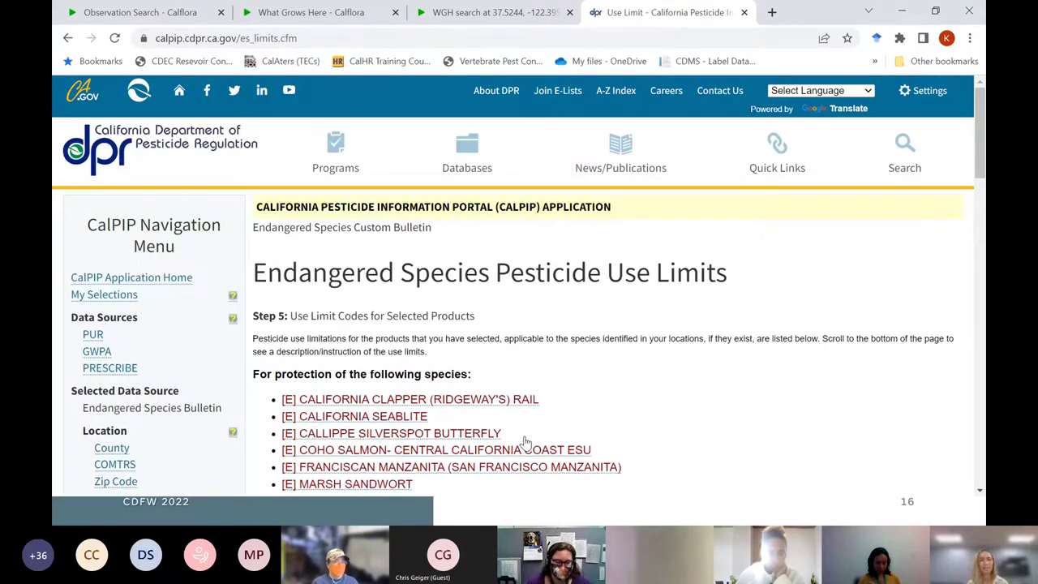
Examine the pesticide use limits page for the protected species, the selected San Francisco sections, and the product's use limit codes and their descriptions
scroll(770, 392, "down", 15)
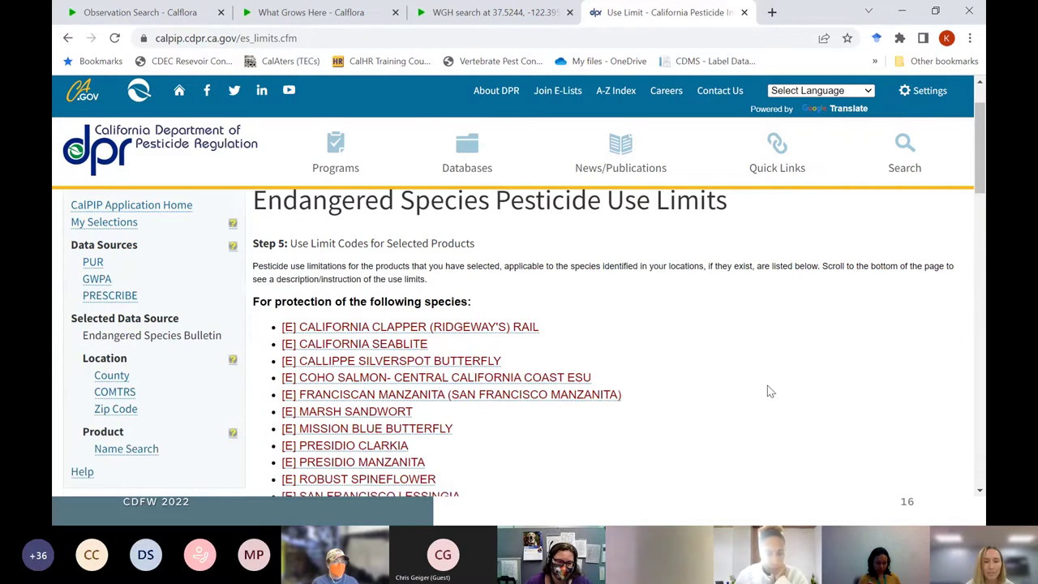
scroll(770, 392, "down", 3)
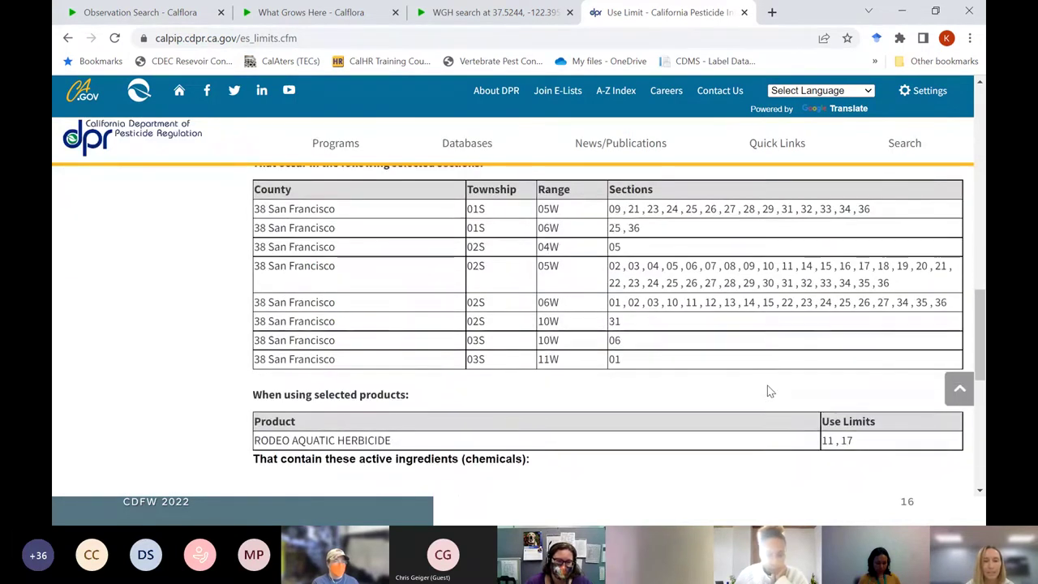
scroll(766, 385, "down", 1)
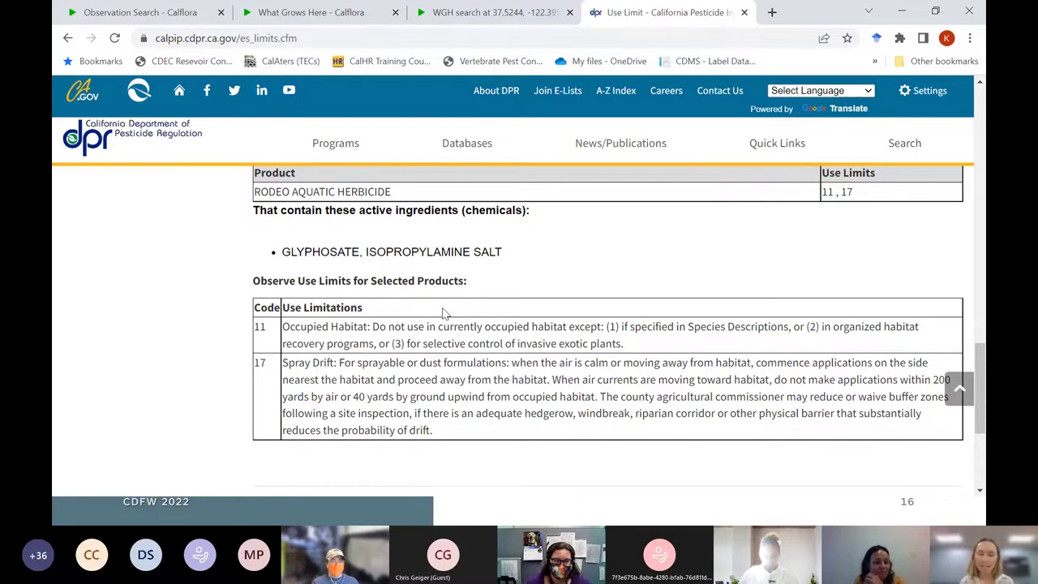
scroll(540, 295, "down", 1)
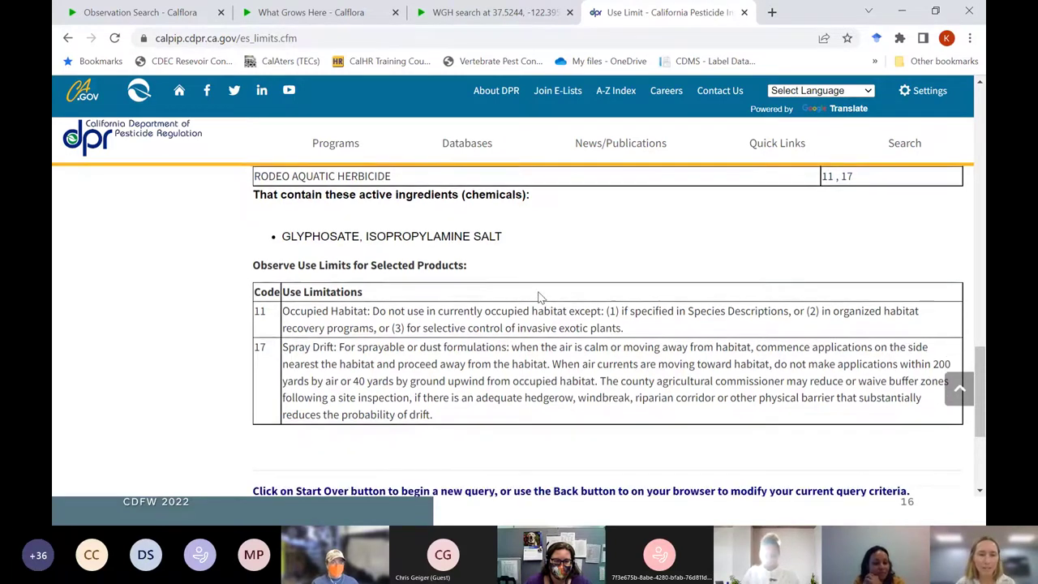
scroll(468, 307, "down", 1)
scroll(467, 306, "down", 1)
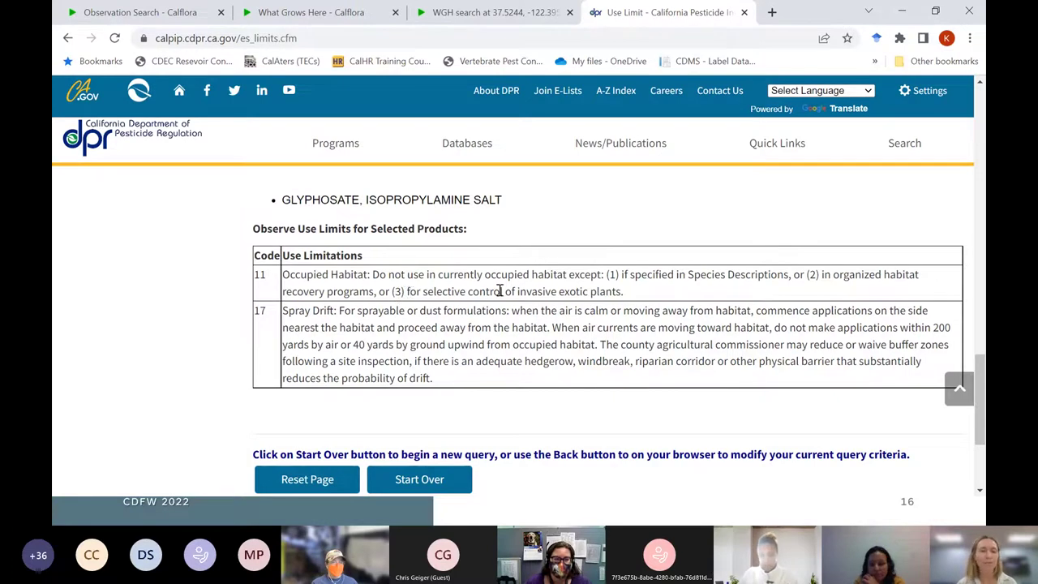
scroll(486, 292, "down", 2)
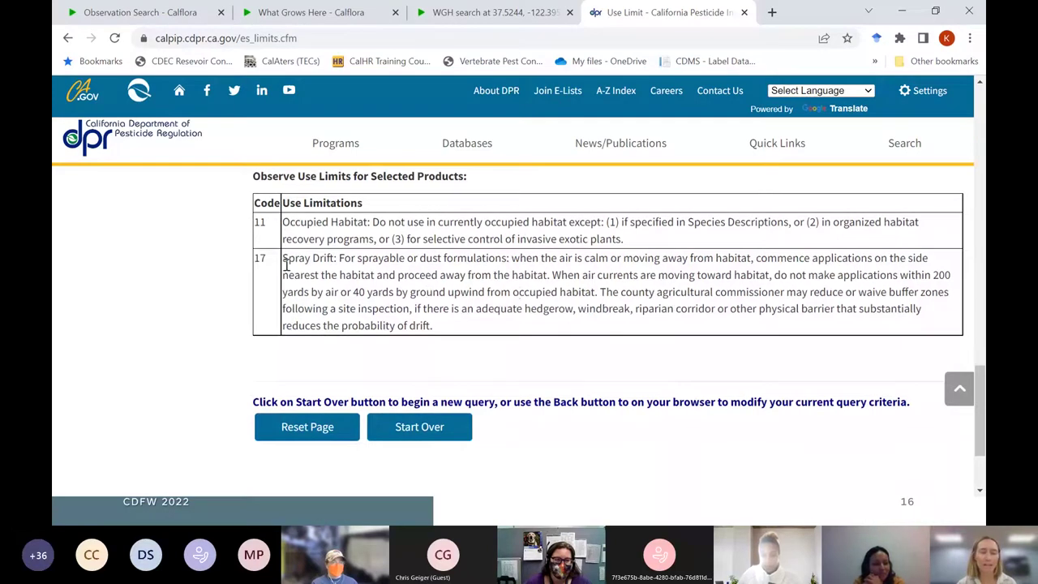
scroll(308, 274, "up", 1)
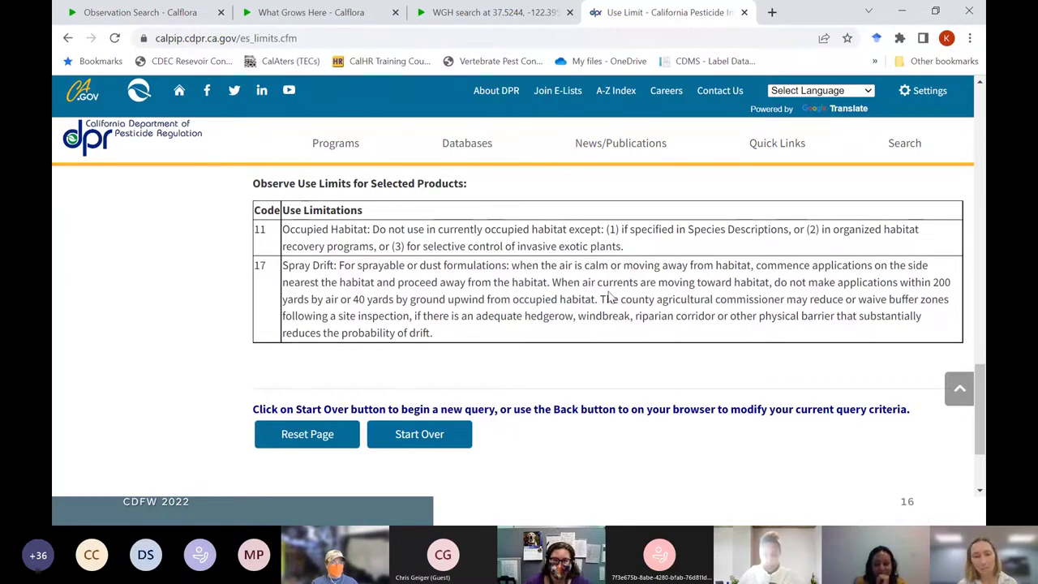
scroll(632, 293, "down", 1)
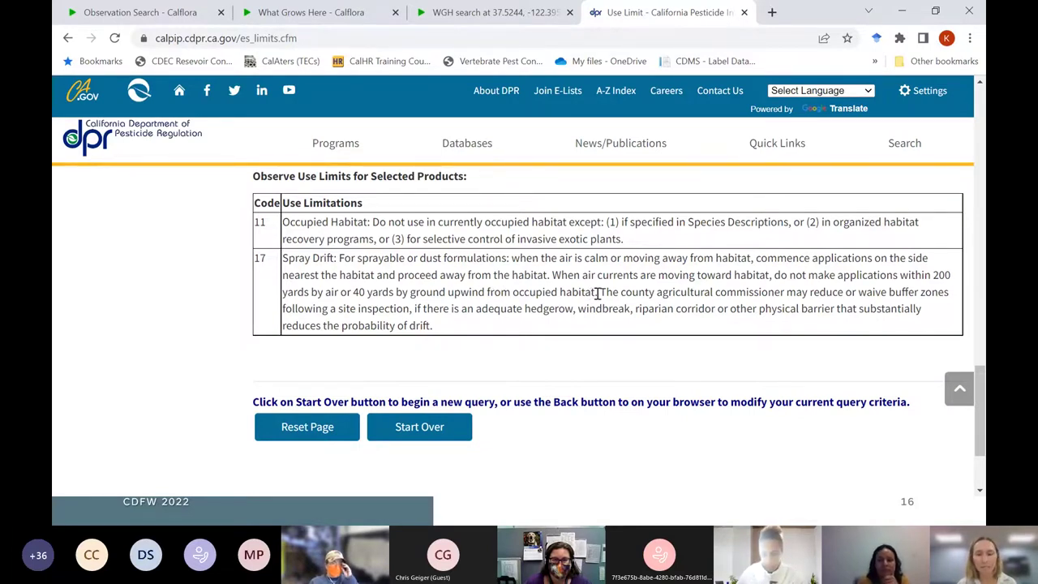
scroll(597, 294, "down", 1)
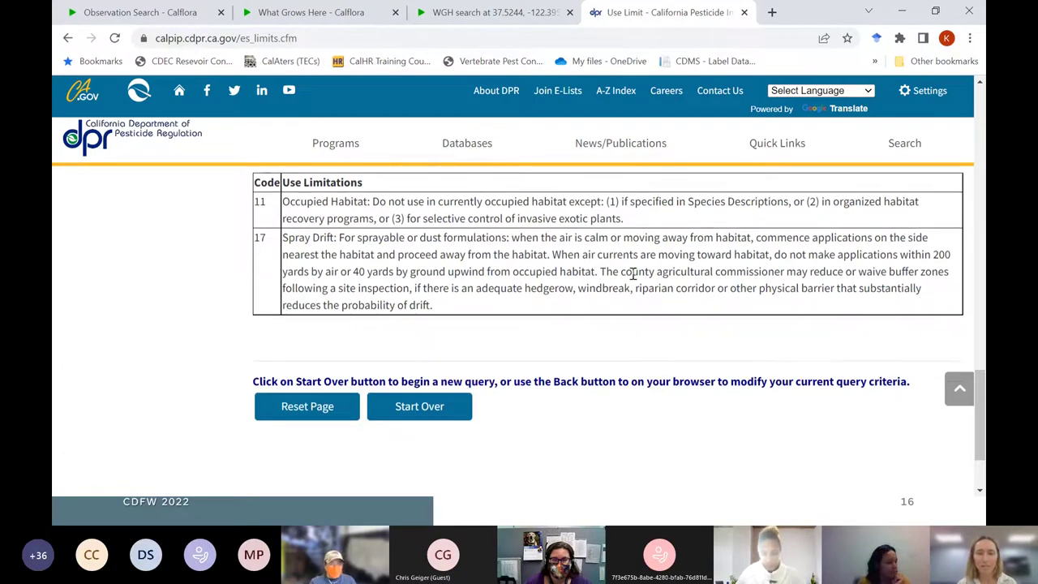
scroll(559, 264, "down", 1)
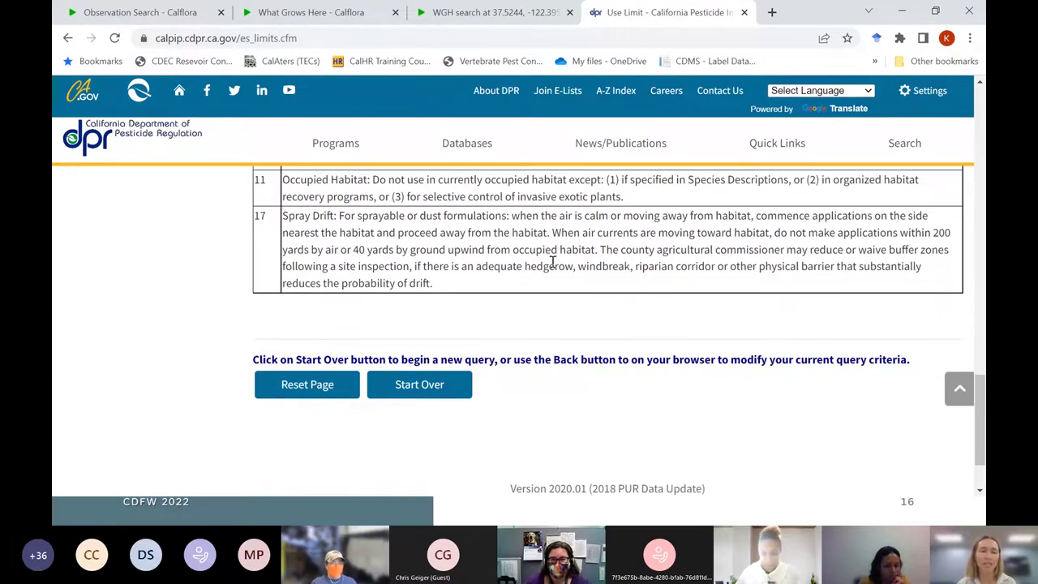
scroll(502, 251, "up", 3)
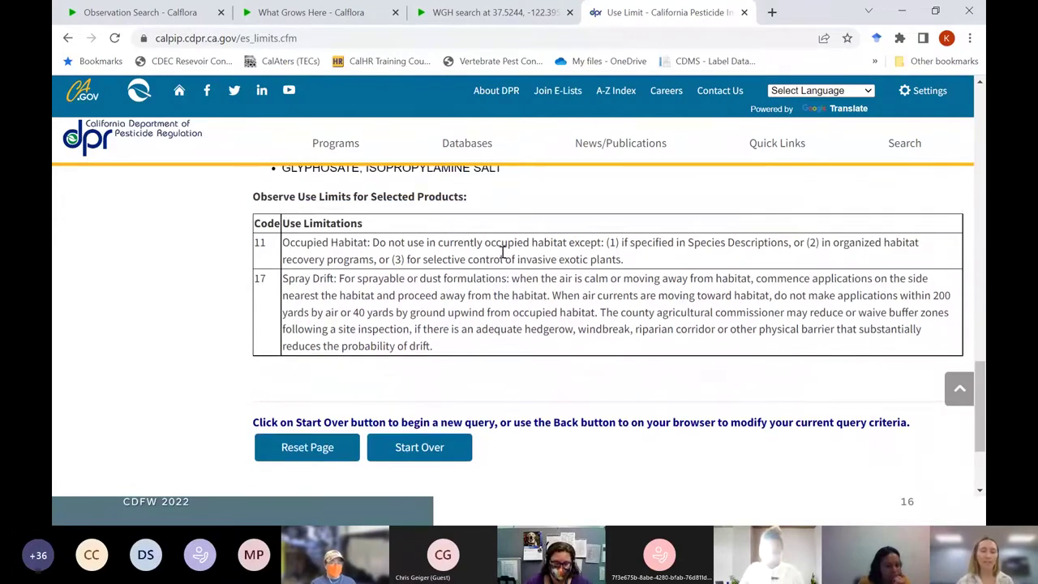
scroll(514, 259, "up", 5)
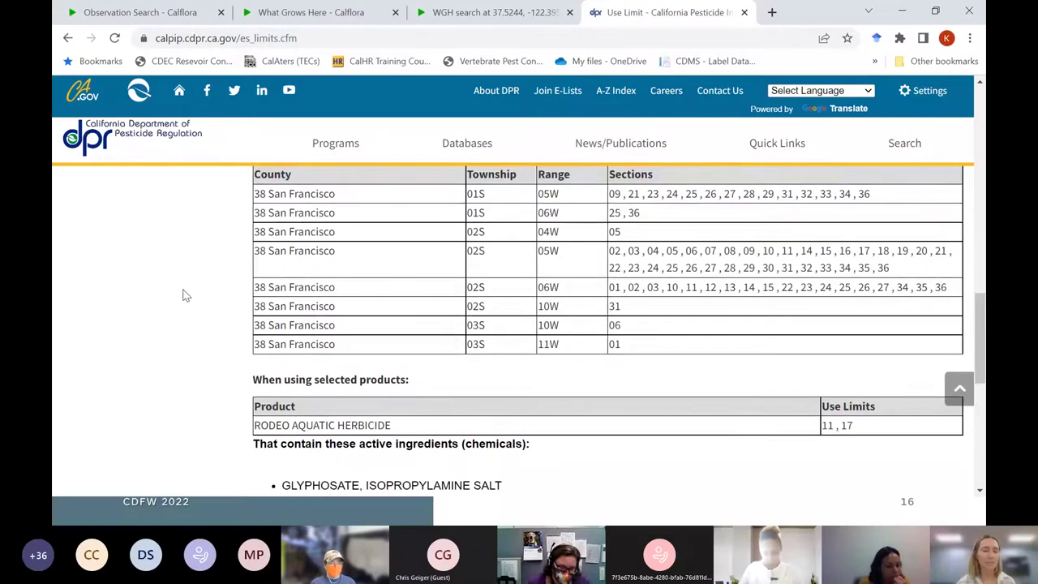
scroll(185, 295, "down", 3)
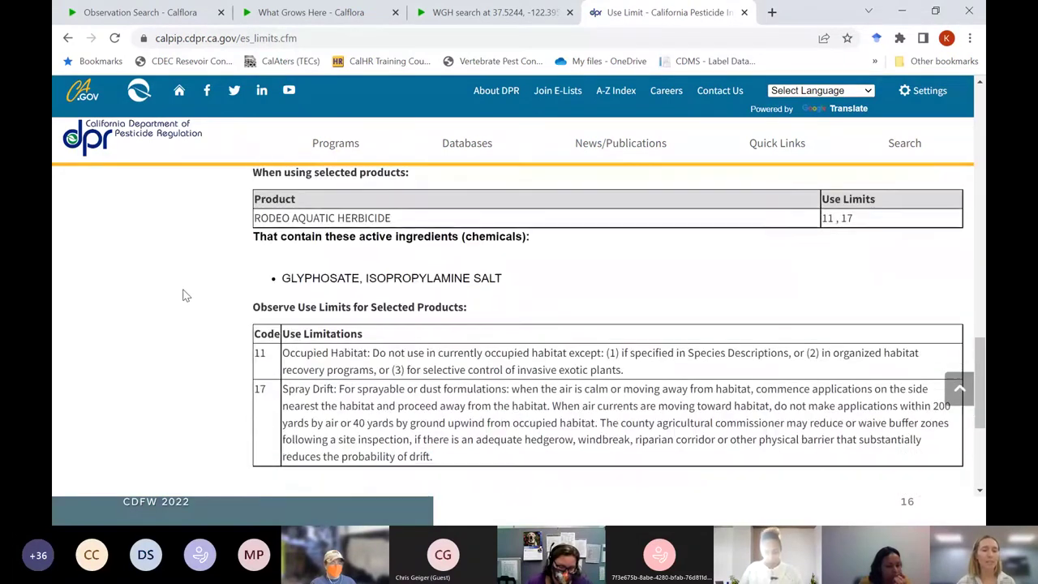
Go back over the protected species list and compare it with the use limitations for RODEO AQUATIC HERBICIDE on the same page
scroll(184, 295, "up", 12)
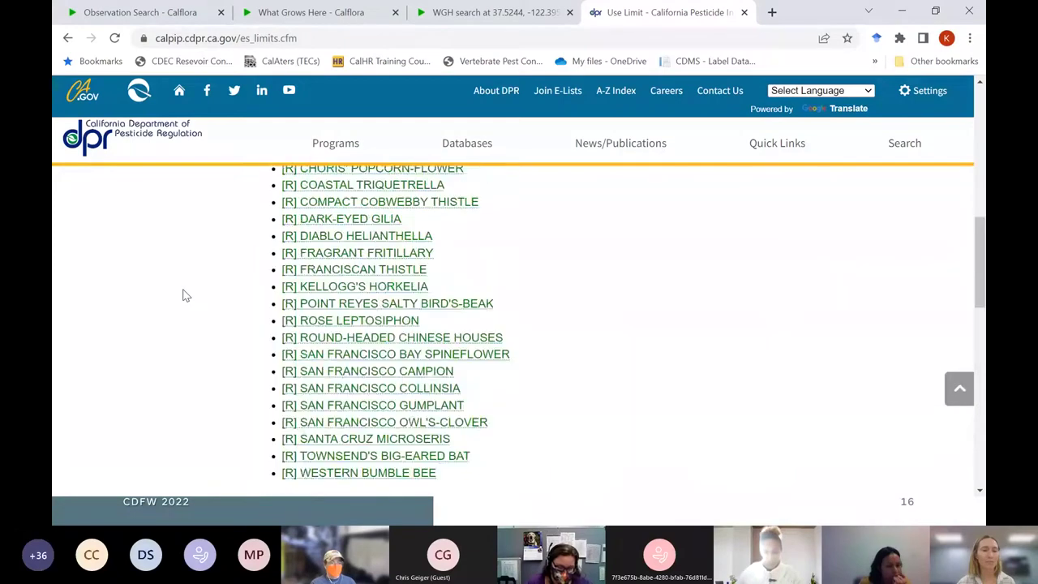
scroll(184, 295, "up", 2)
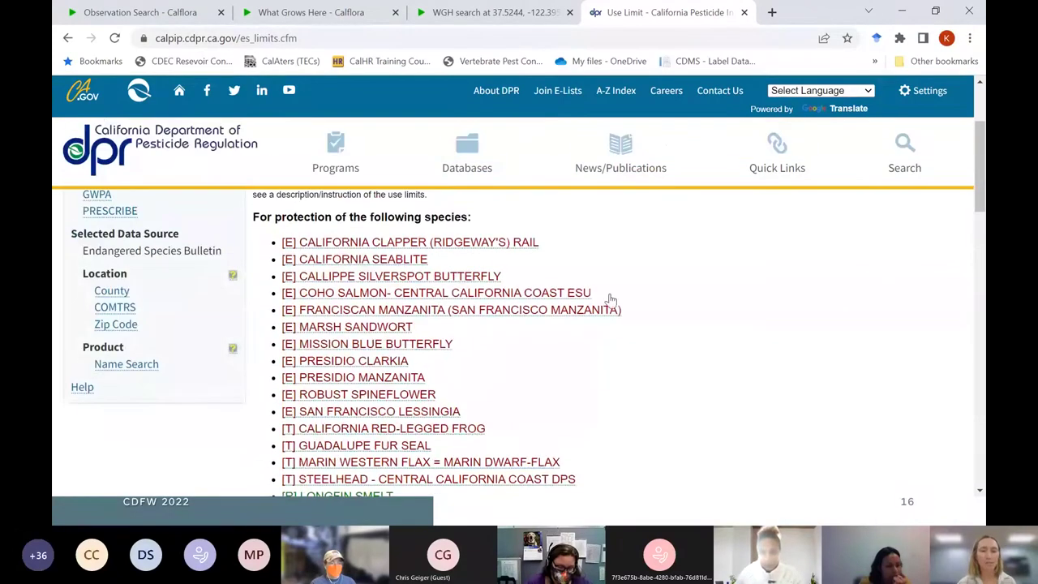
scroll(677, 312, "down", 2)
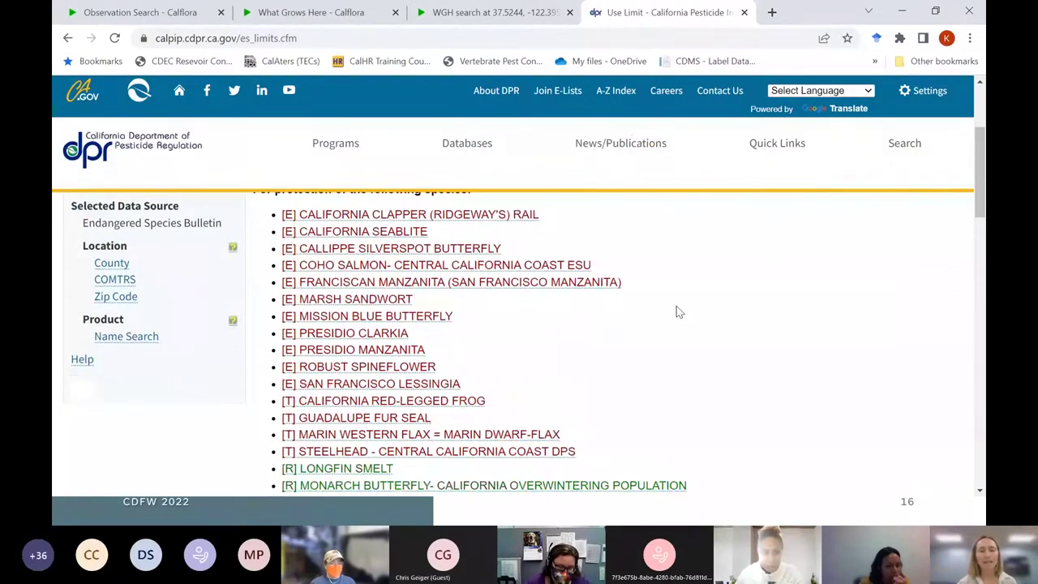
scroll(677, 310, "down", 12)
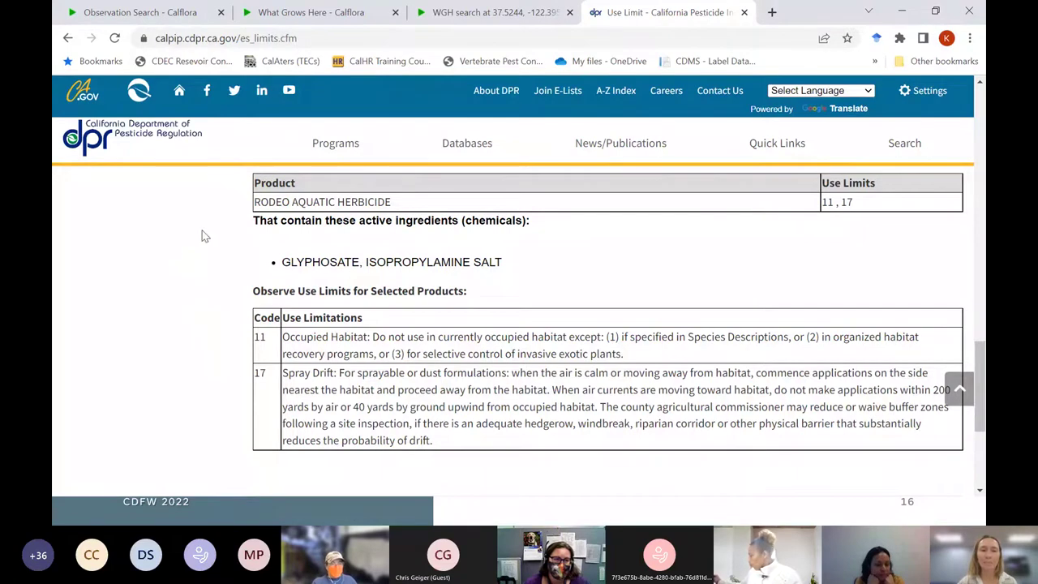
scroll(205, 235, "up", 8)
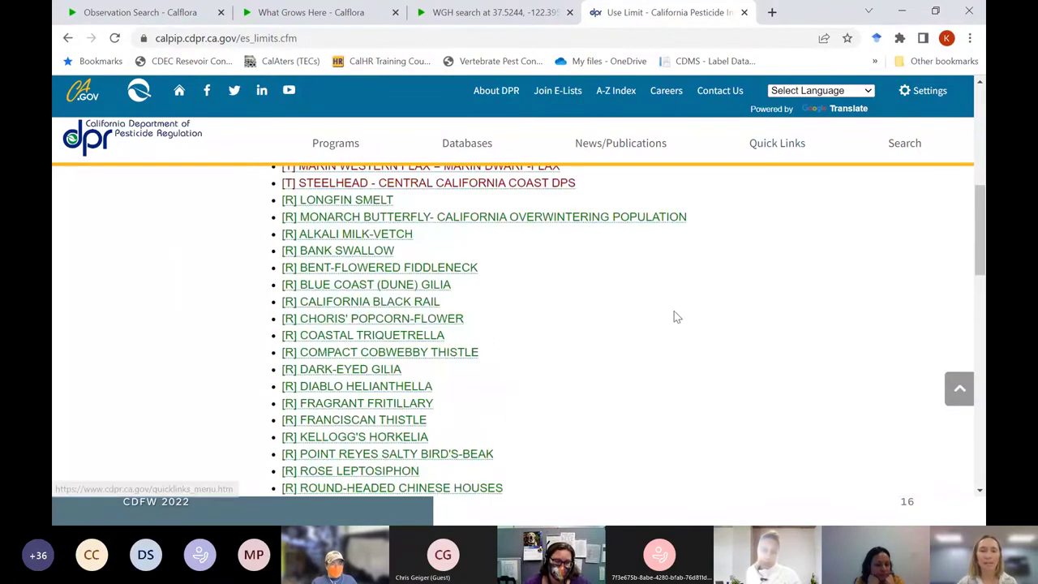
scroll(673, 316, "up", 5)
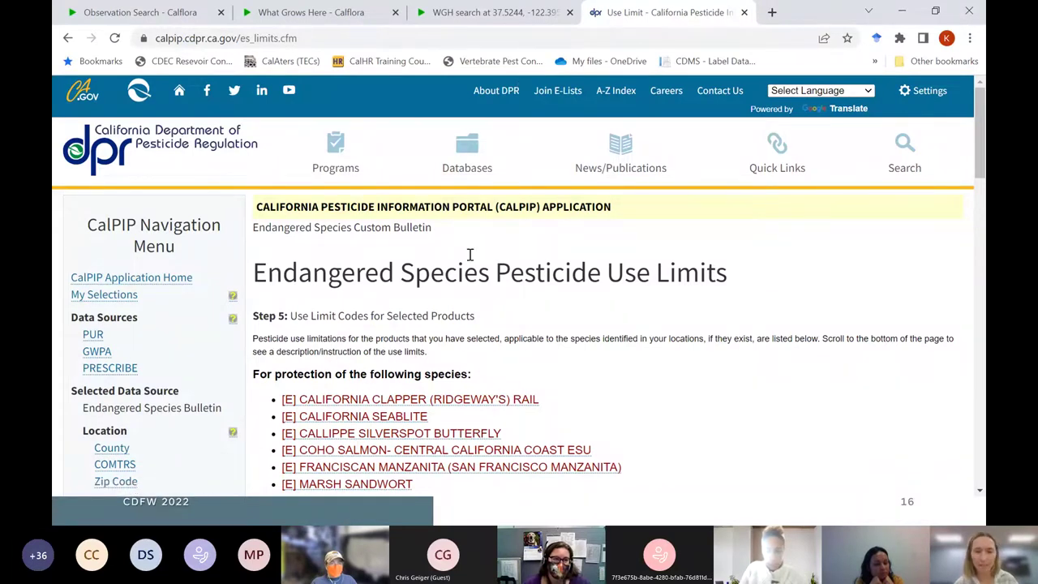
Switch to the running PowerPoint slide show and advance it to the Summary slide
key("alt+Tab")
key("alt+Tab")
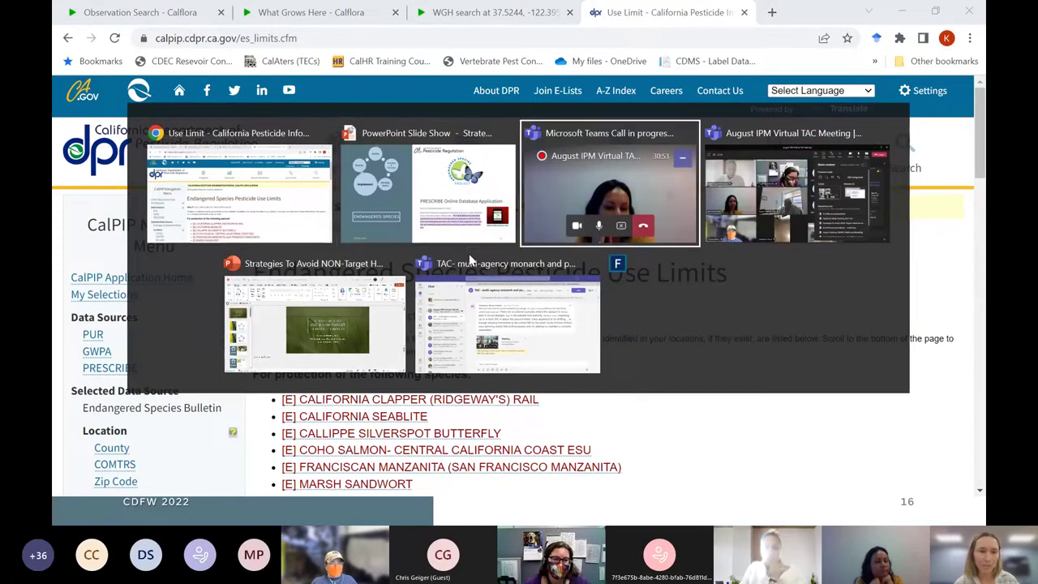
key("alt+Tab")
key("alt+Tab")
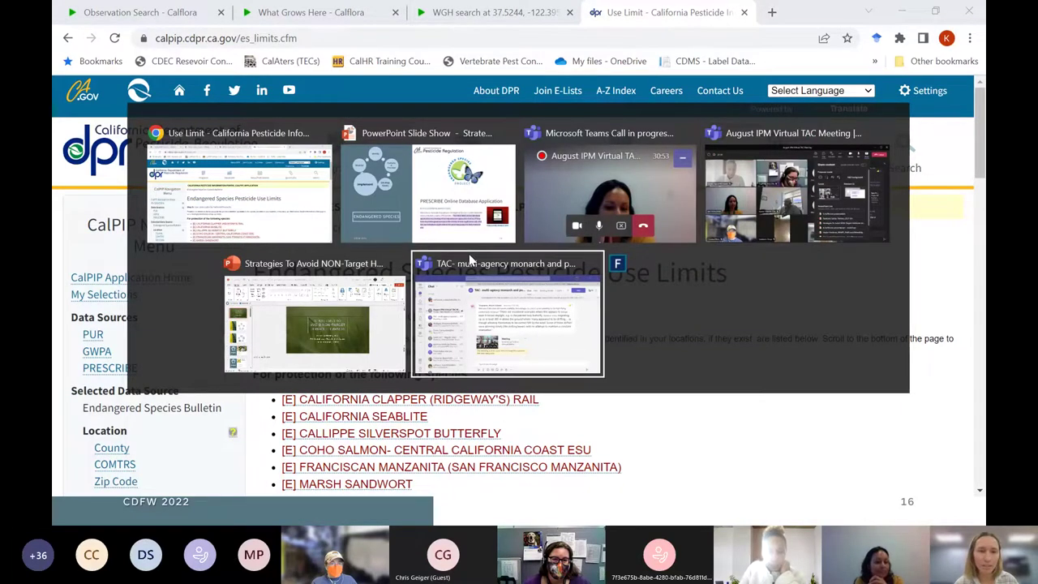
key("alt+Tab")
key("alt+Tab")
key("alt+Tab")
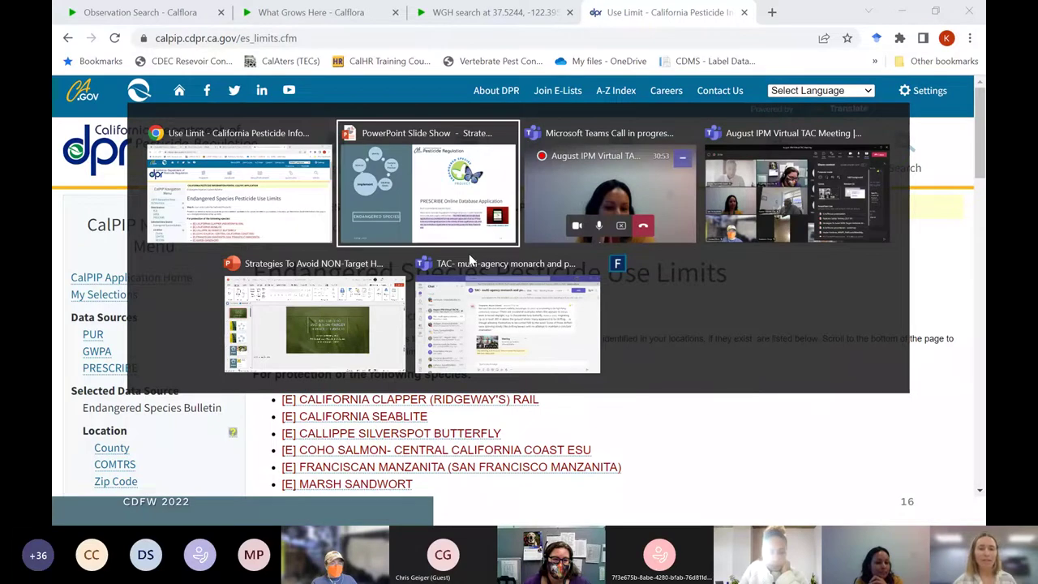
key("Right")
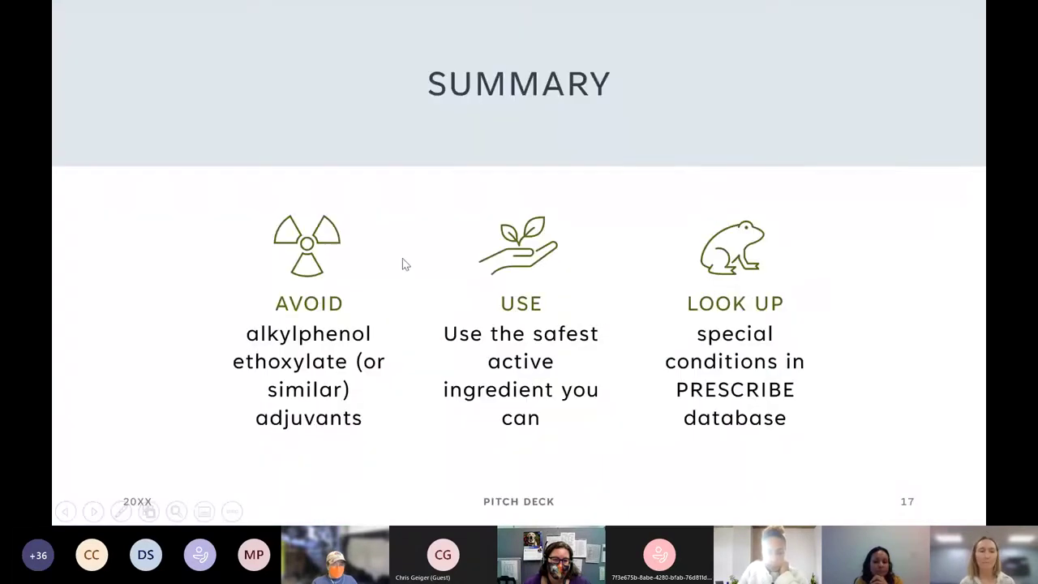